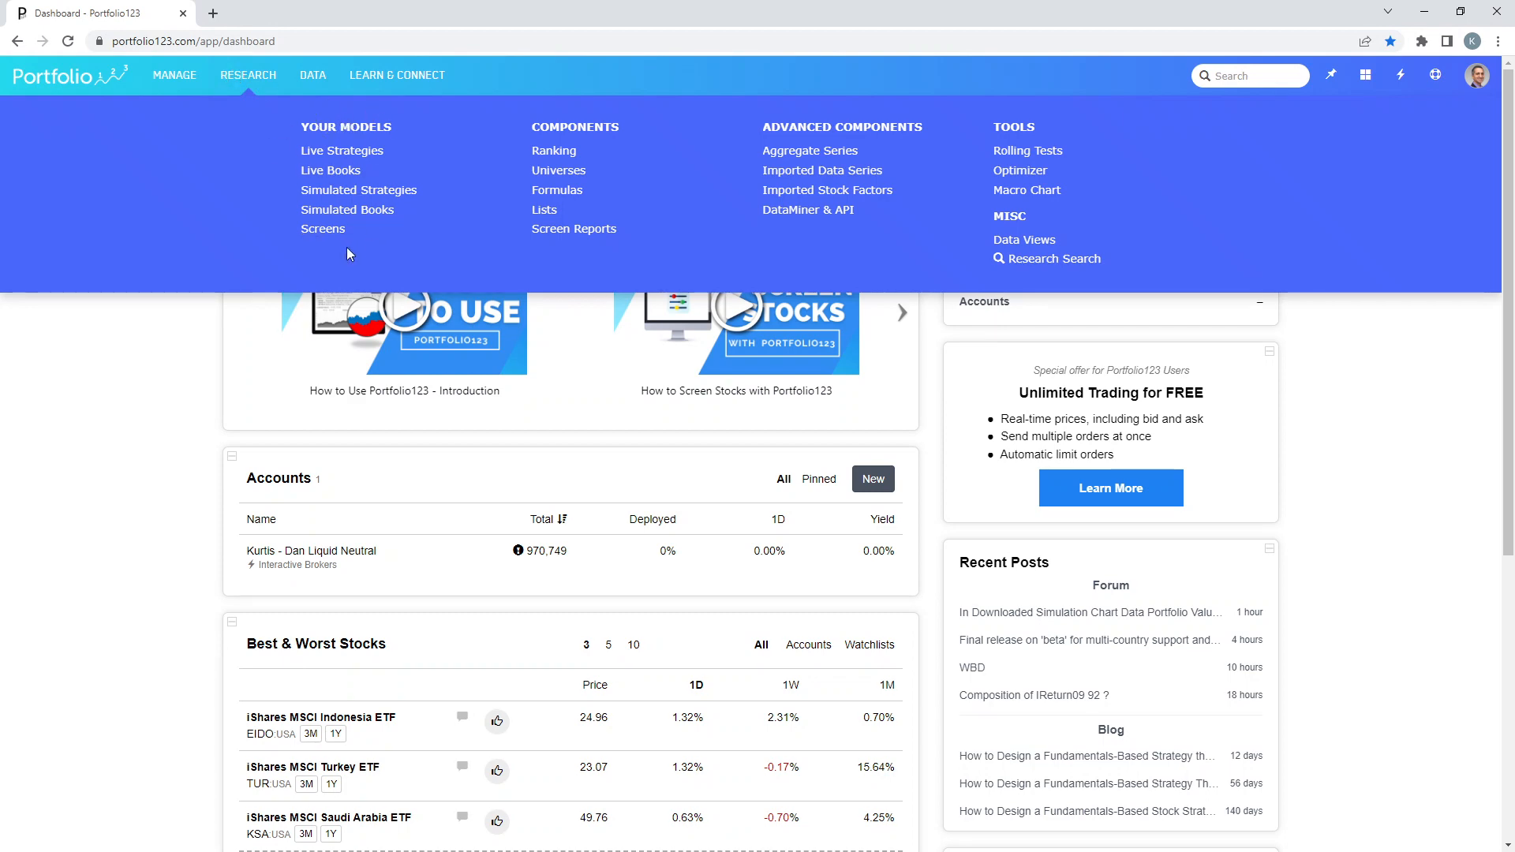
Step: Create a new stock screen from the list of screens
{"action": "left_click", "coordinate": [330, 230]}
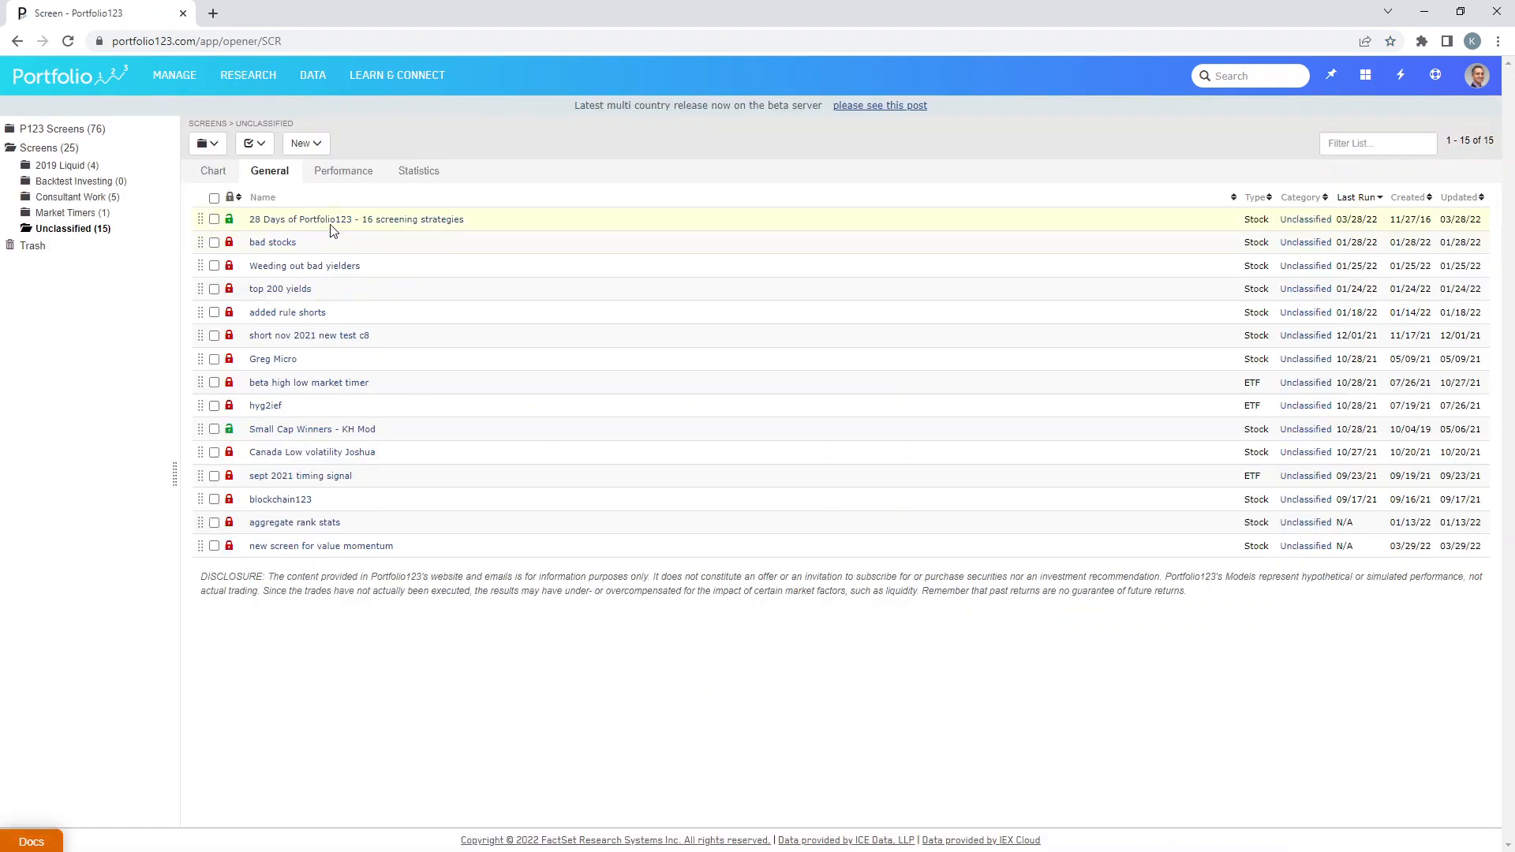
{"action": "left_click", "coordinate": [315, 145]}
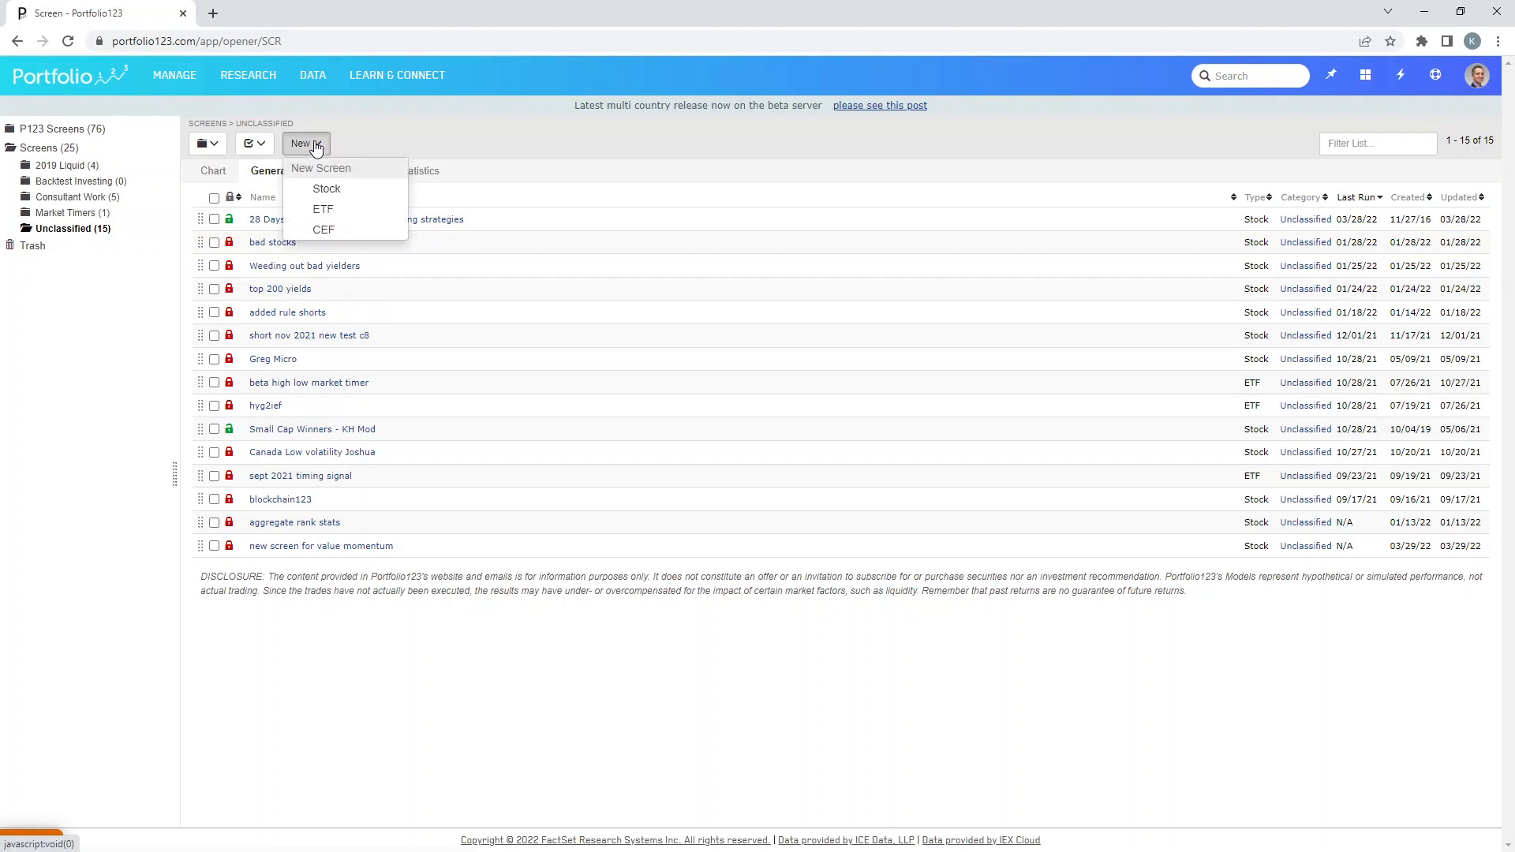
{"action": "left_click", "coordinate": [331, 189]}
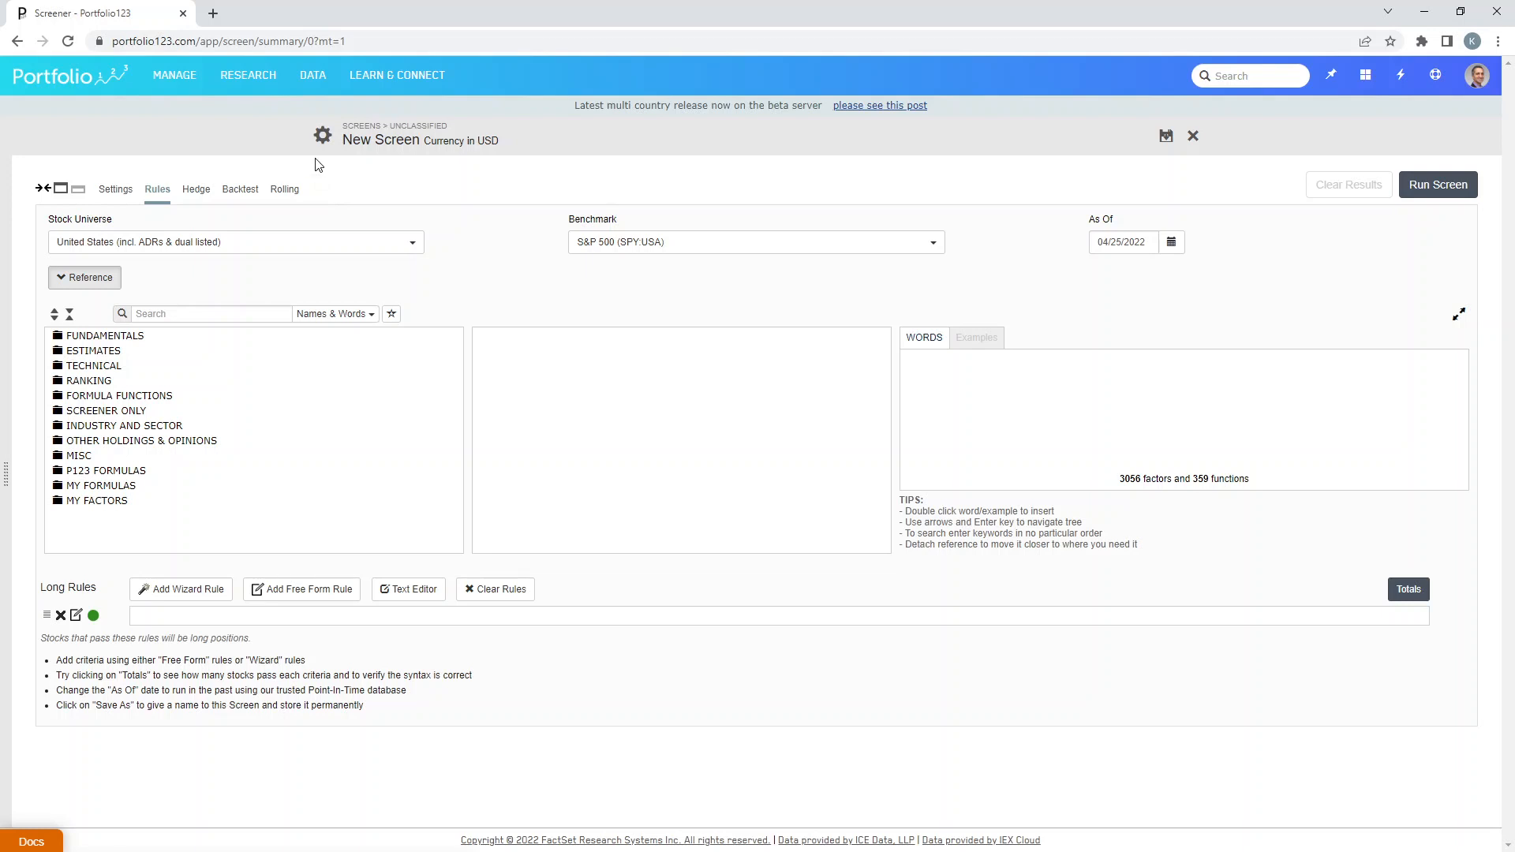
Step: Save the new screen under the name "Value Momentum"
{"action": "left_click", "coordinate": [1167, 143]}
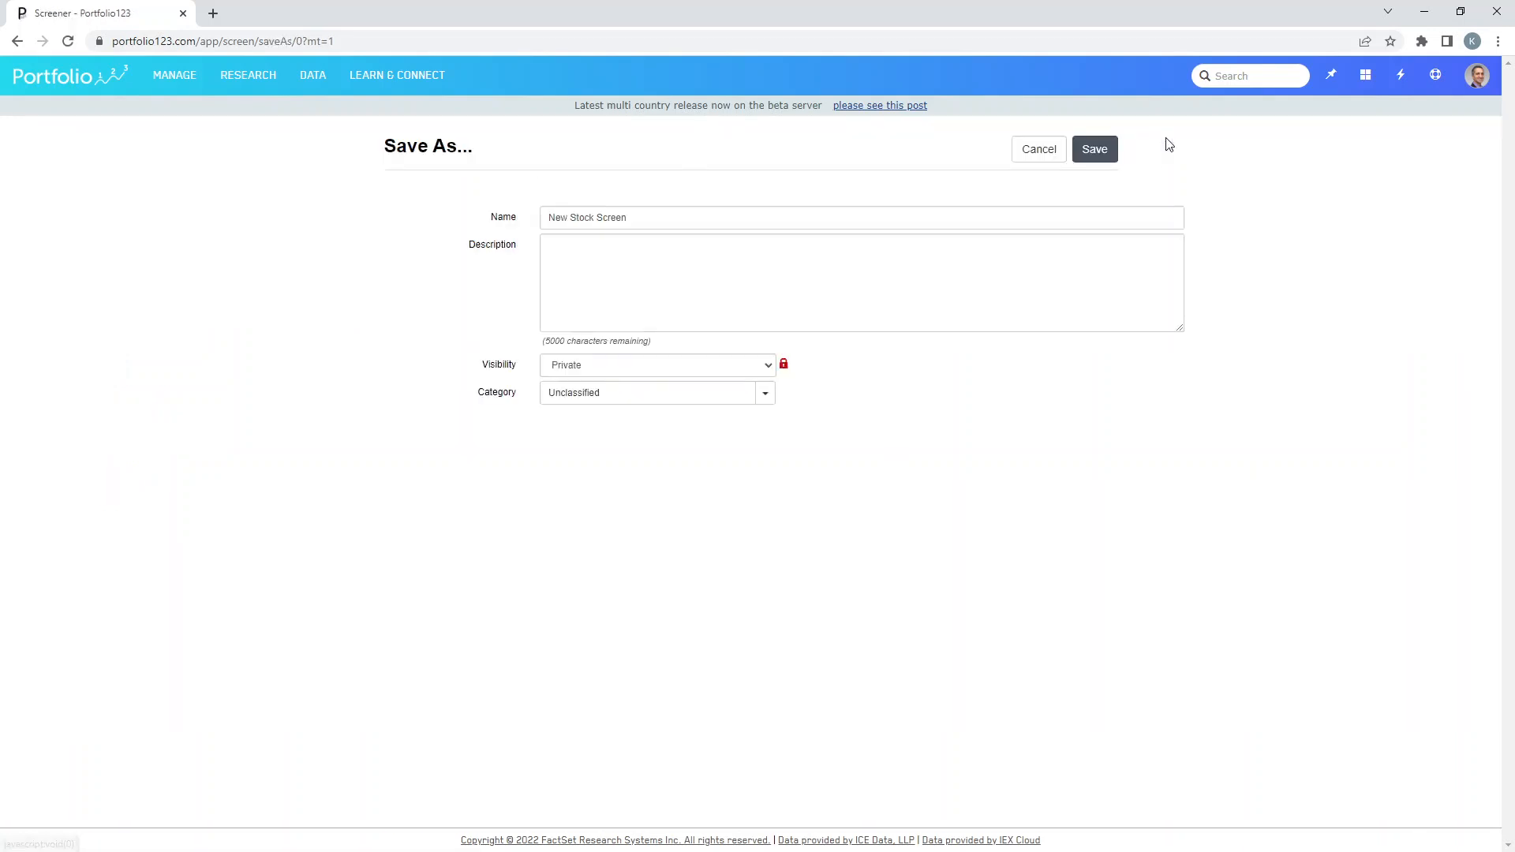
{"action": "left_click_drag", "start_coordinate": [790, 217], "coordinate": [494, 230]}
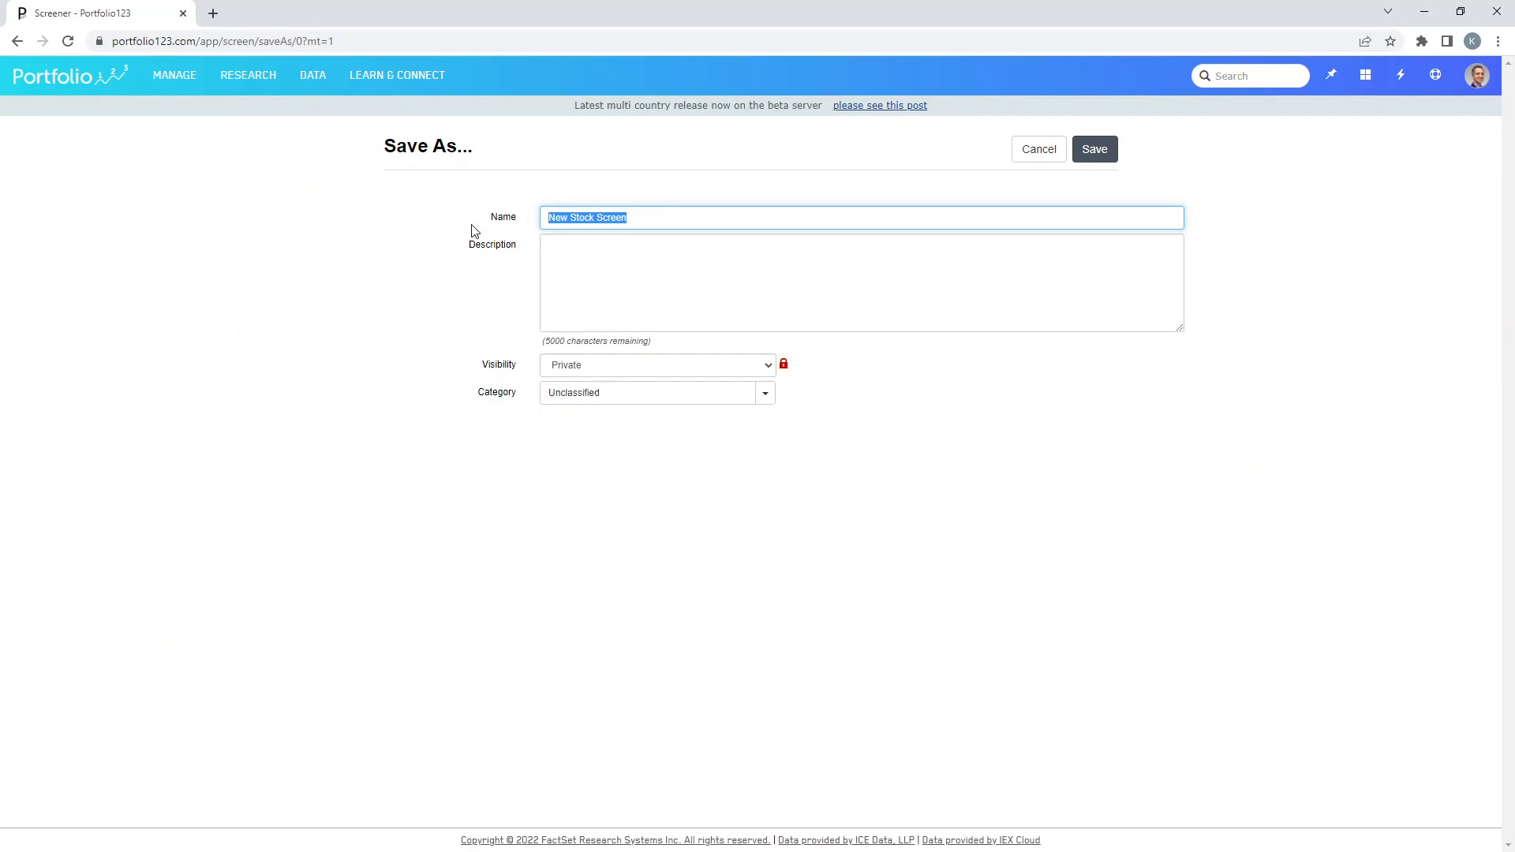
{"action": "type", "text": "Value Mome"}
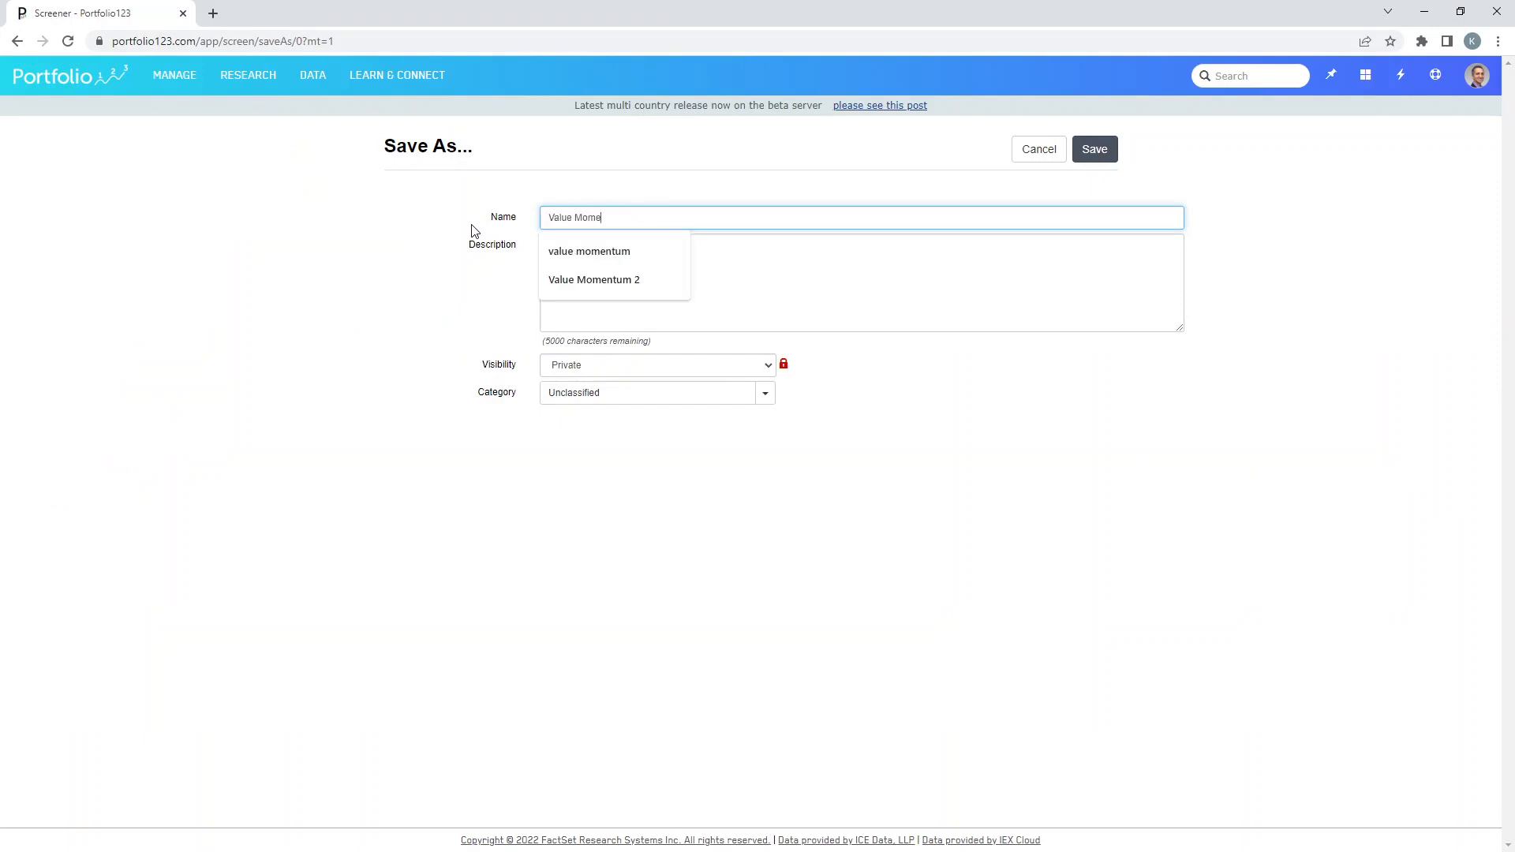
{"action": "type", "text": "ntum"}
{"action": "key", "text": "Return"}
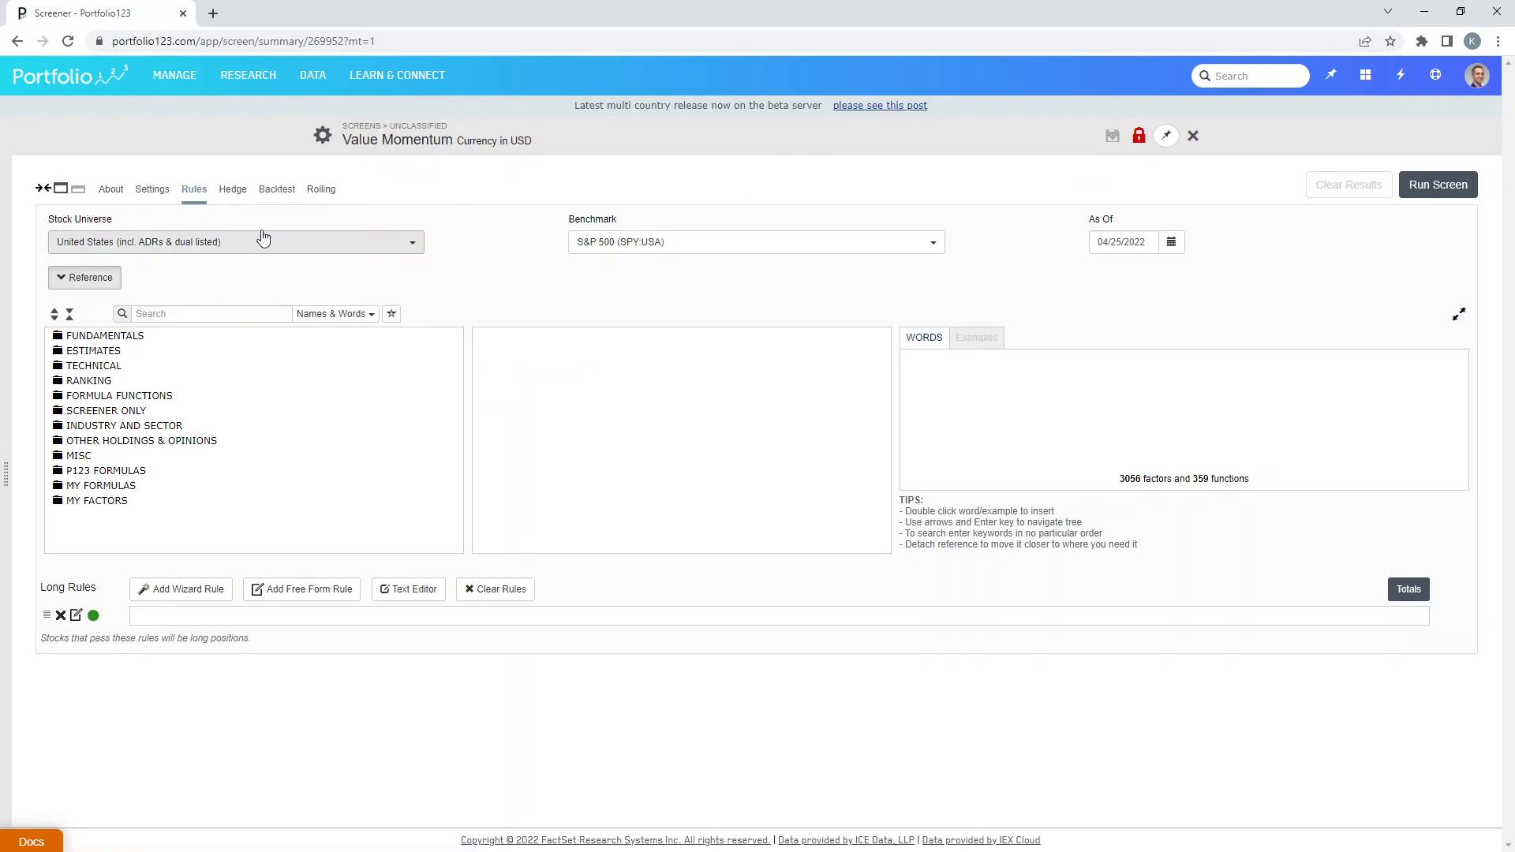
Step: Find the custom universe "R3K $1B $1mm turnover" and set it as the screen's stock universe
{"action": "left_click", "coordinate": [144, 250]}
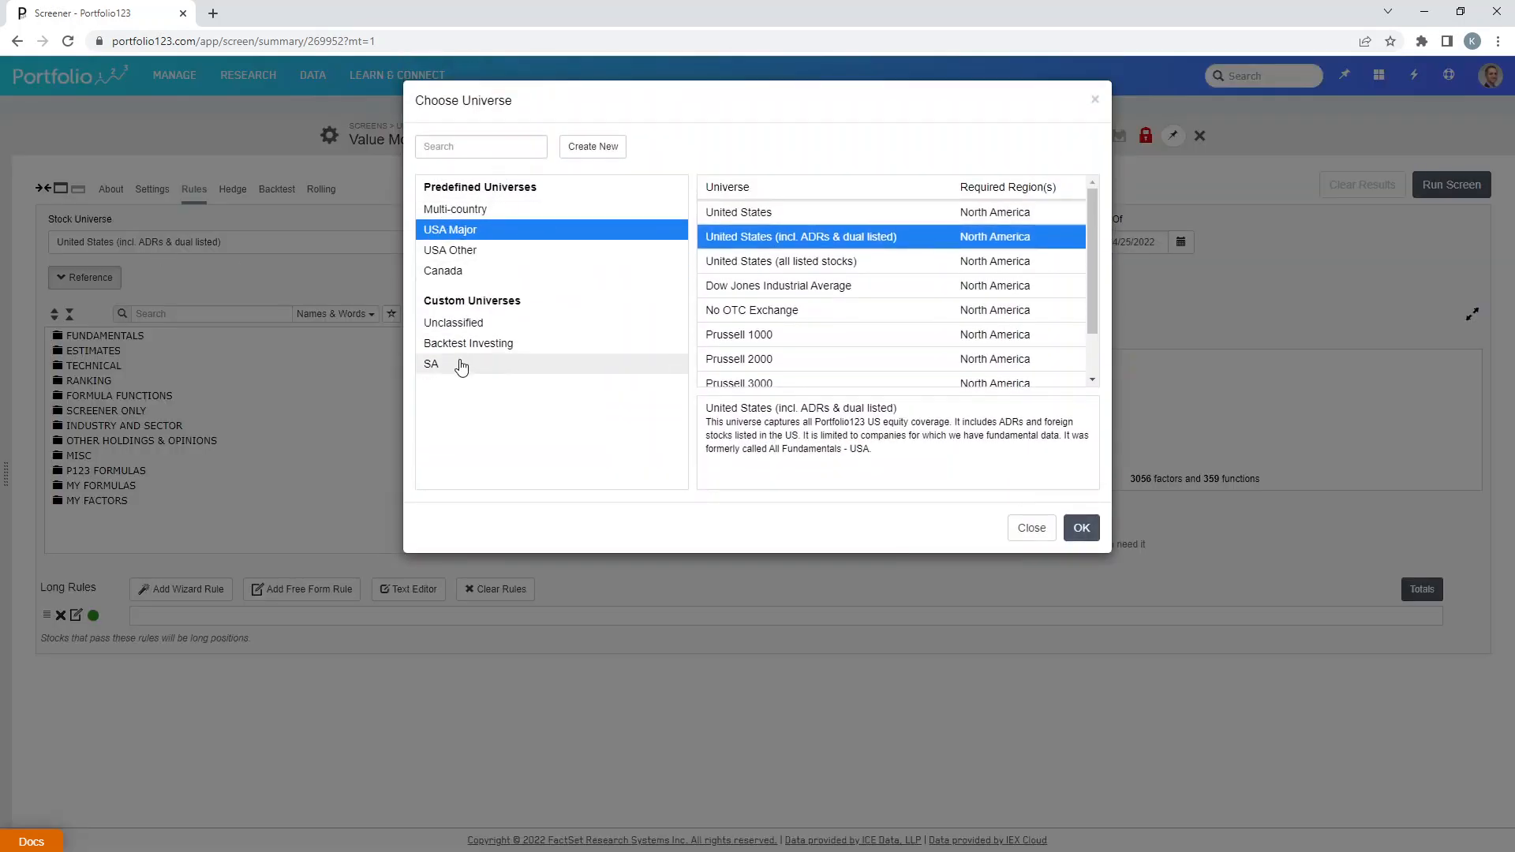
{"action": "left_click", "coordinate": [474, 323]}
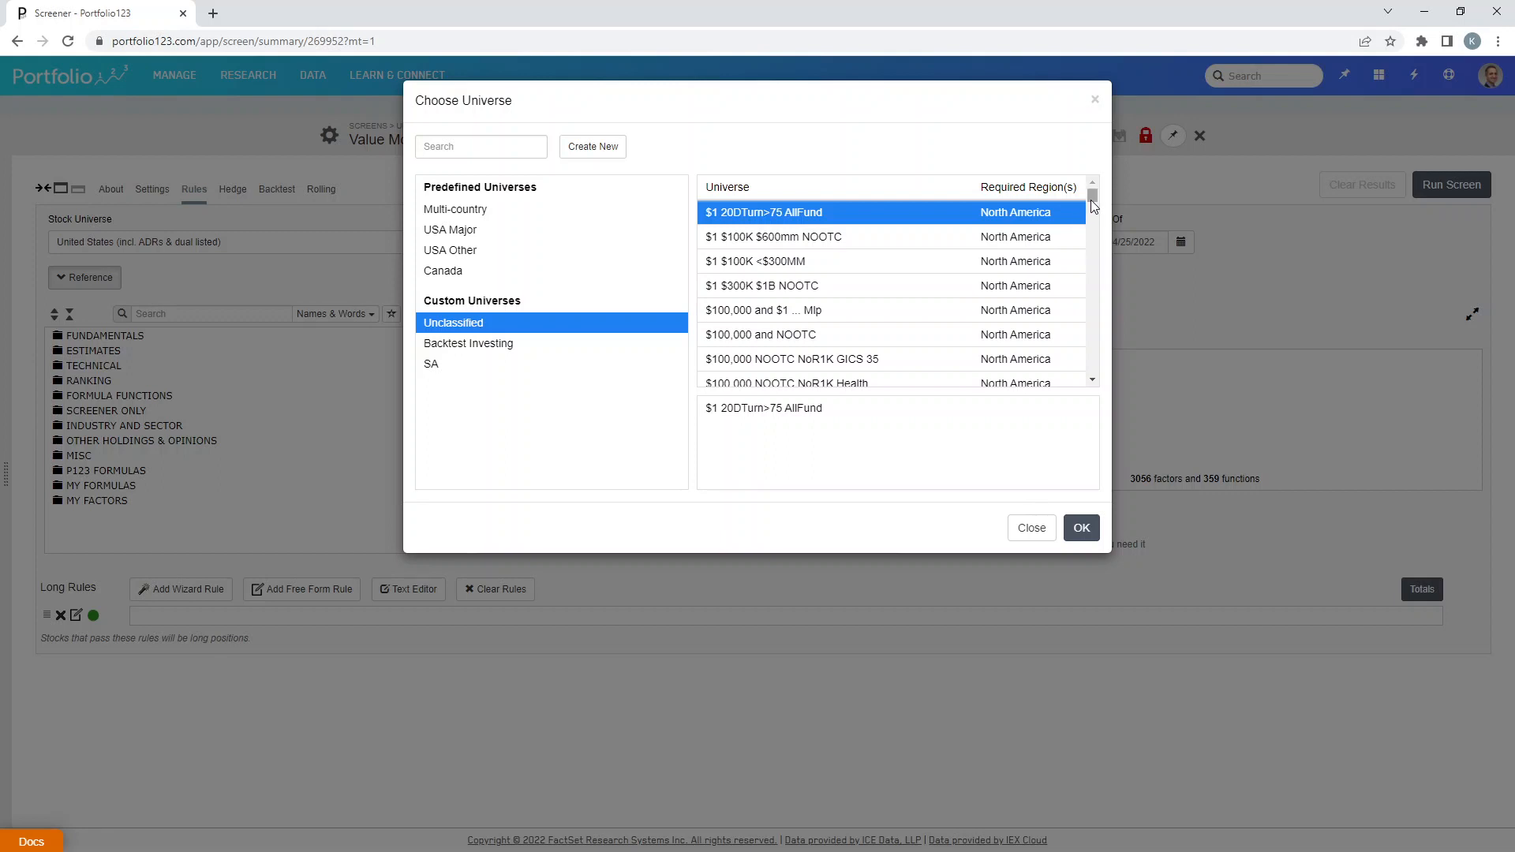
{"action": "left_click_drag", "start_coordinate": [1091, 201], "coordinate": [1086, 342]}
{"action": "left_click", "coordinate": [481, 145]}
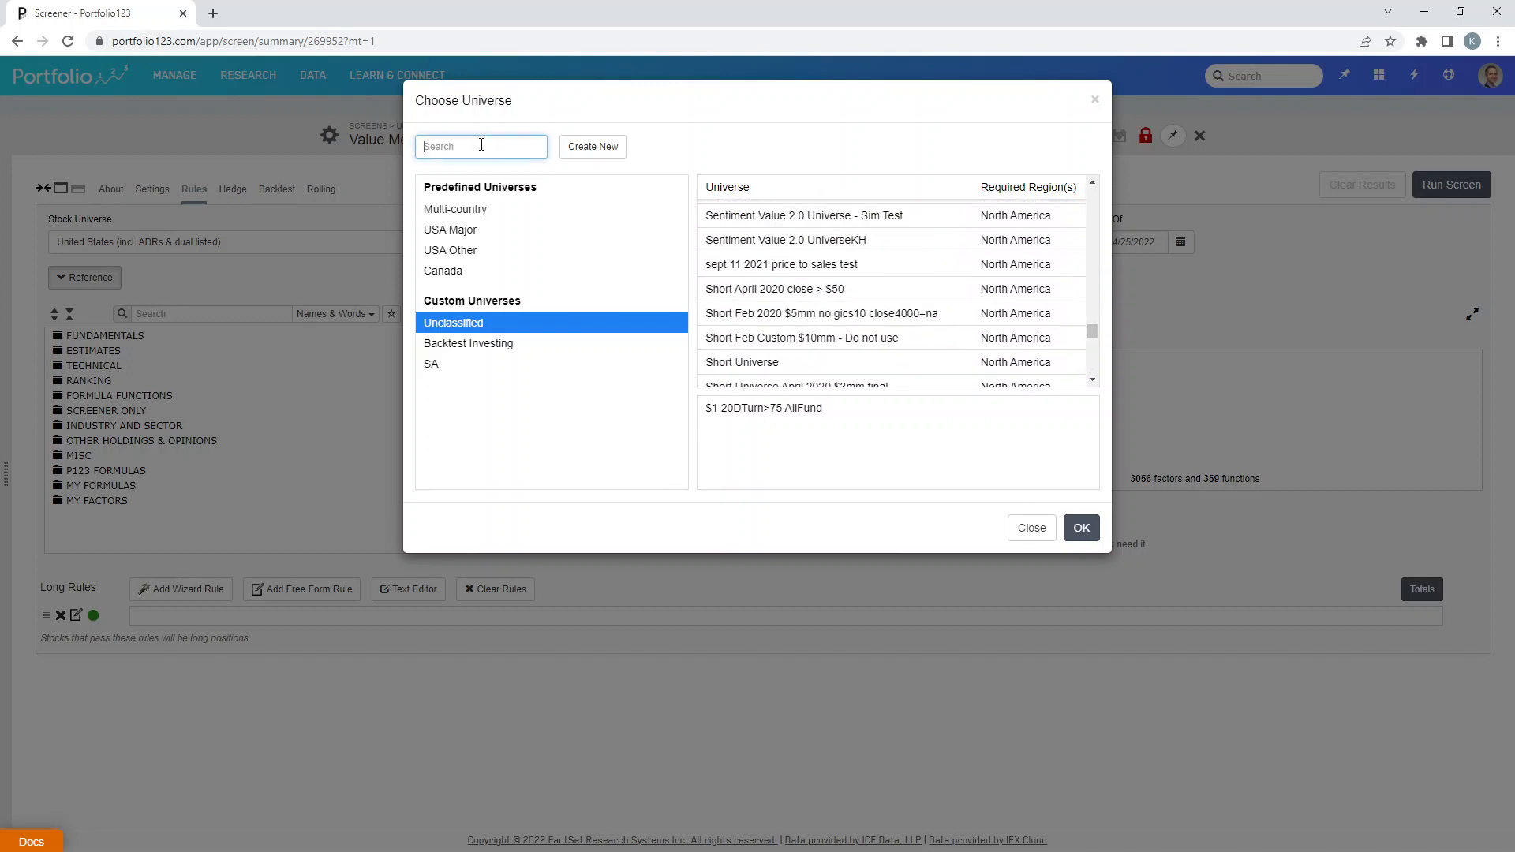
{"action": "type", "text": "R3k"}
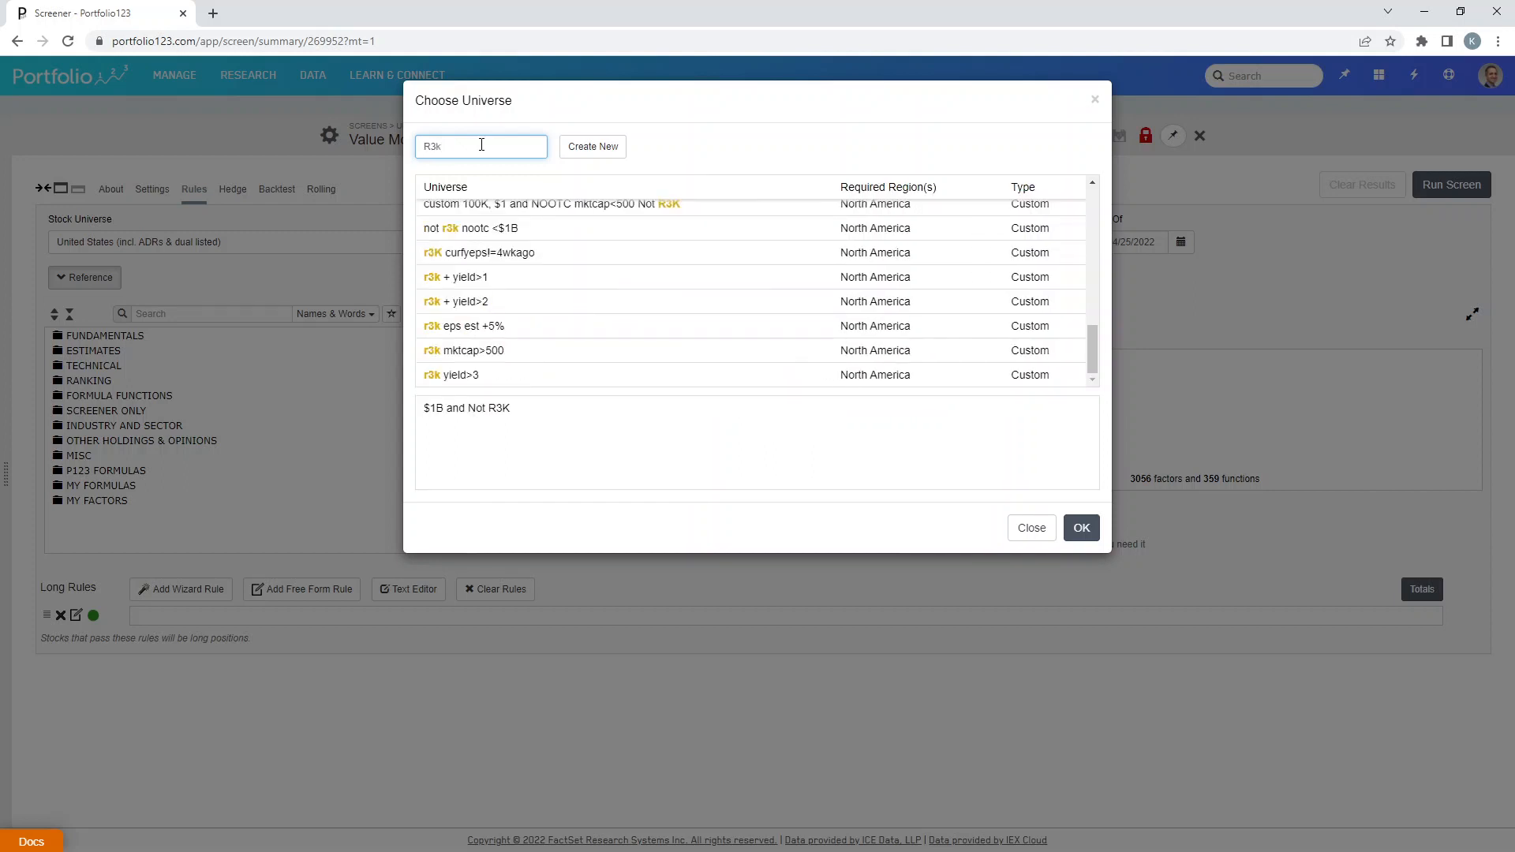
{"action": "type", "text": " $1b"}
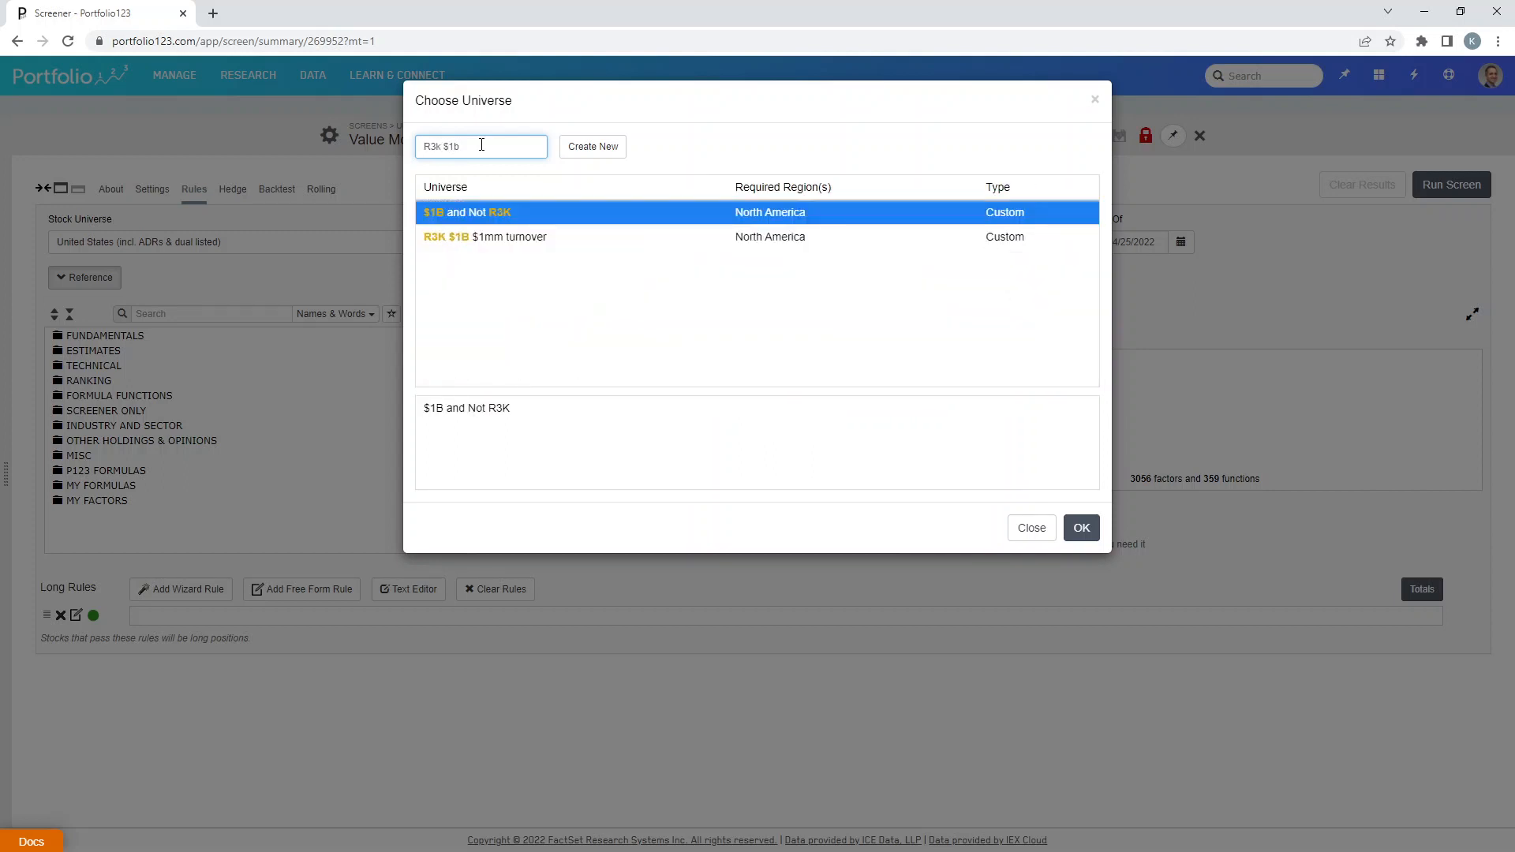
{"action": "left_click", "coordinate": [477, 243]}
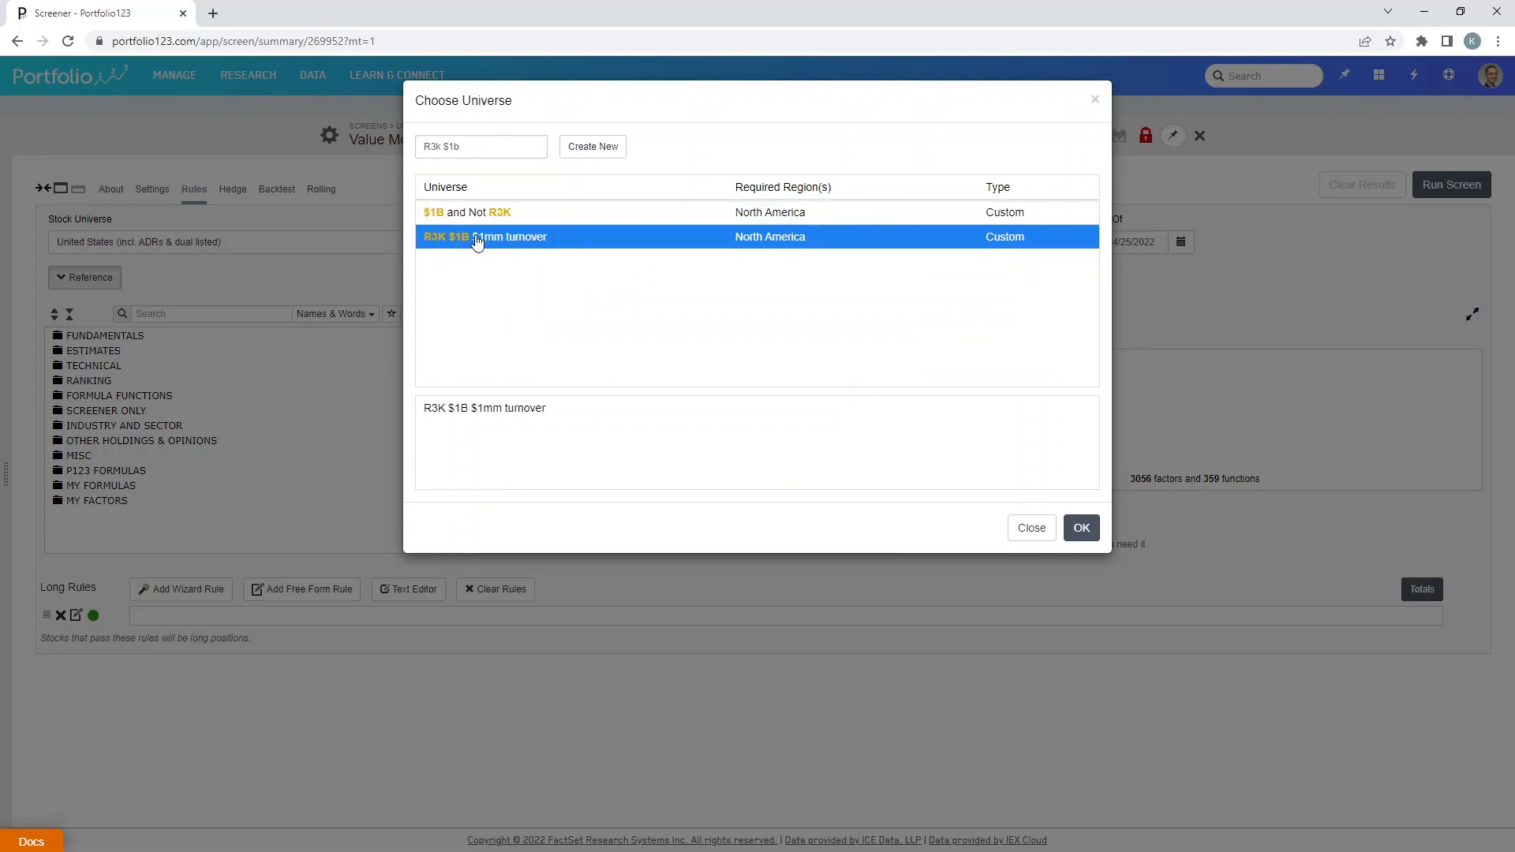
{"action": "left_click", "coordinate": [1079, 526]}
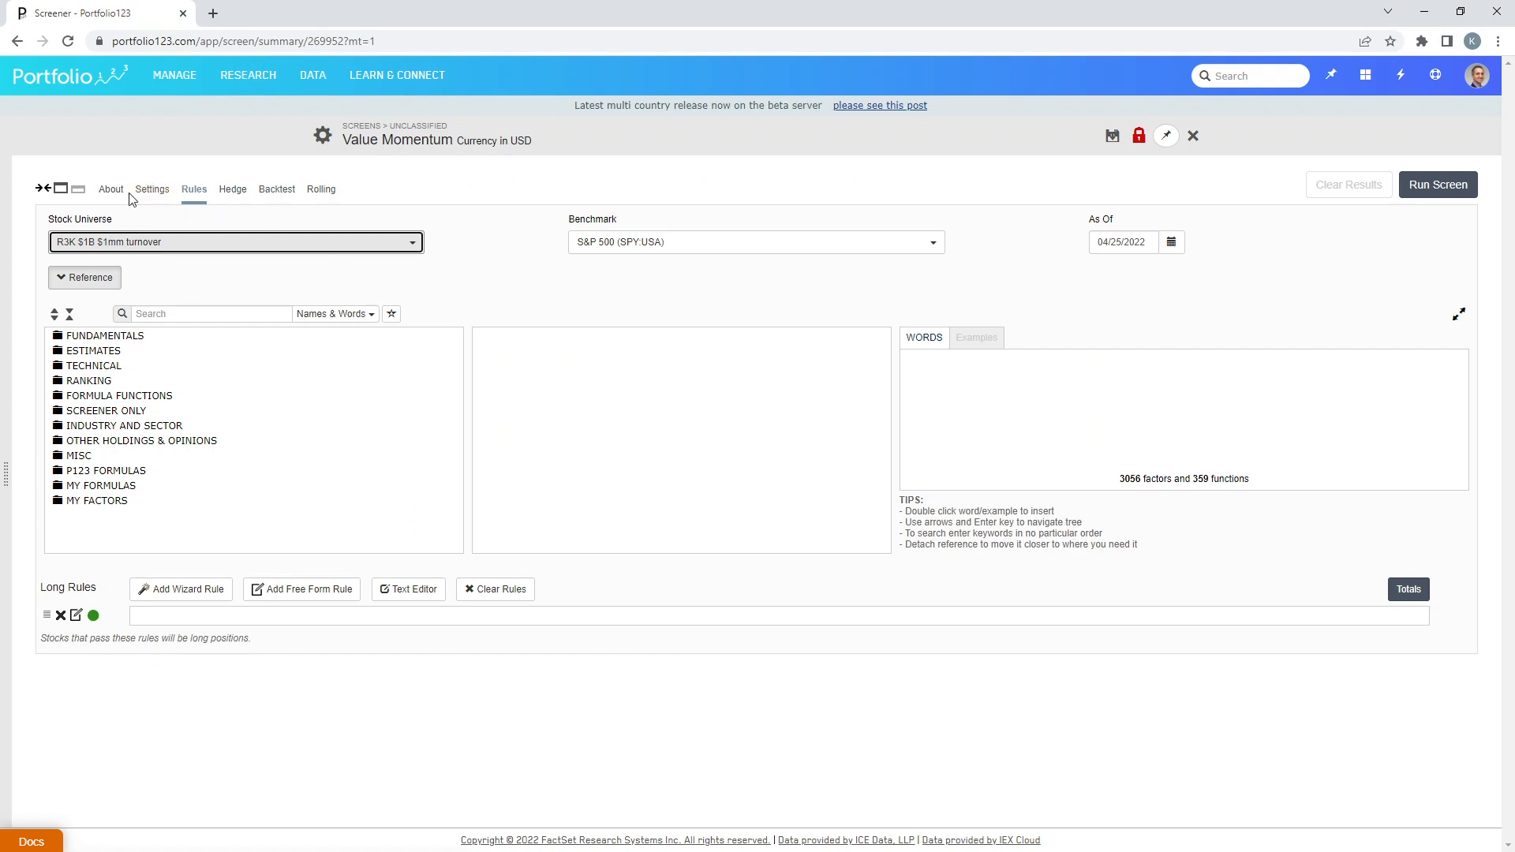
Step: Set the slippage in the screen's backtest options to 0 percent
{"action": "left_click", "coordinate": [154, 195]}
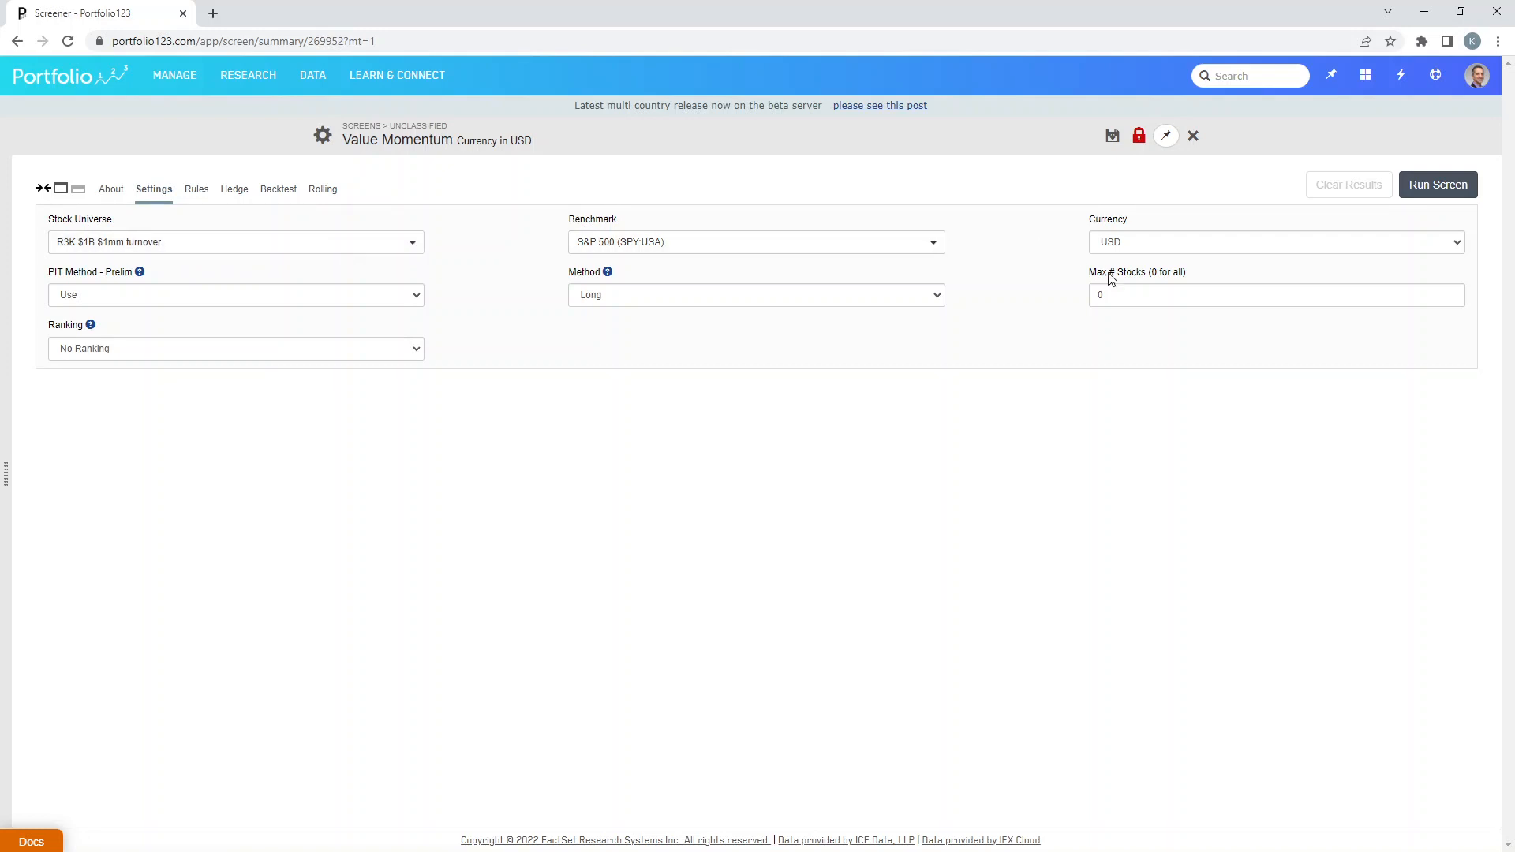
{"action": "left_click", "coordinate": [197, 195]}
{"action": "left_click", "coordinate": [282, 192]}
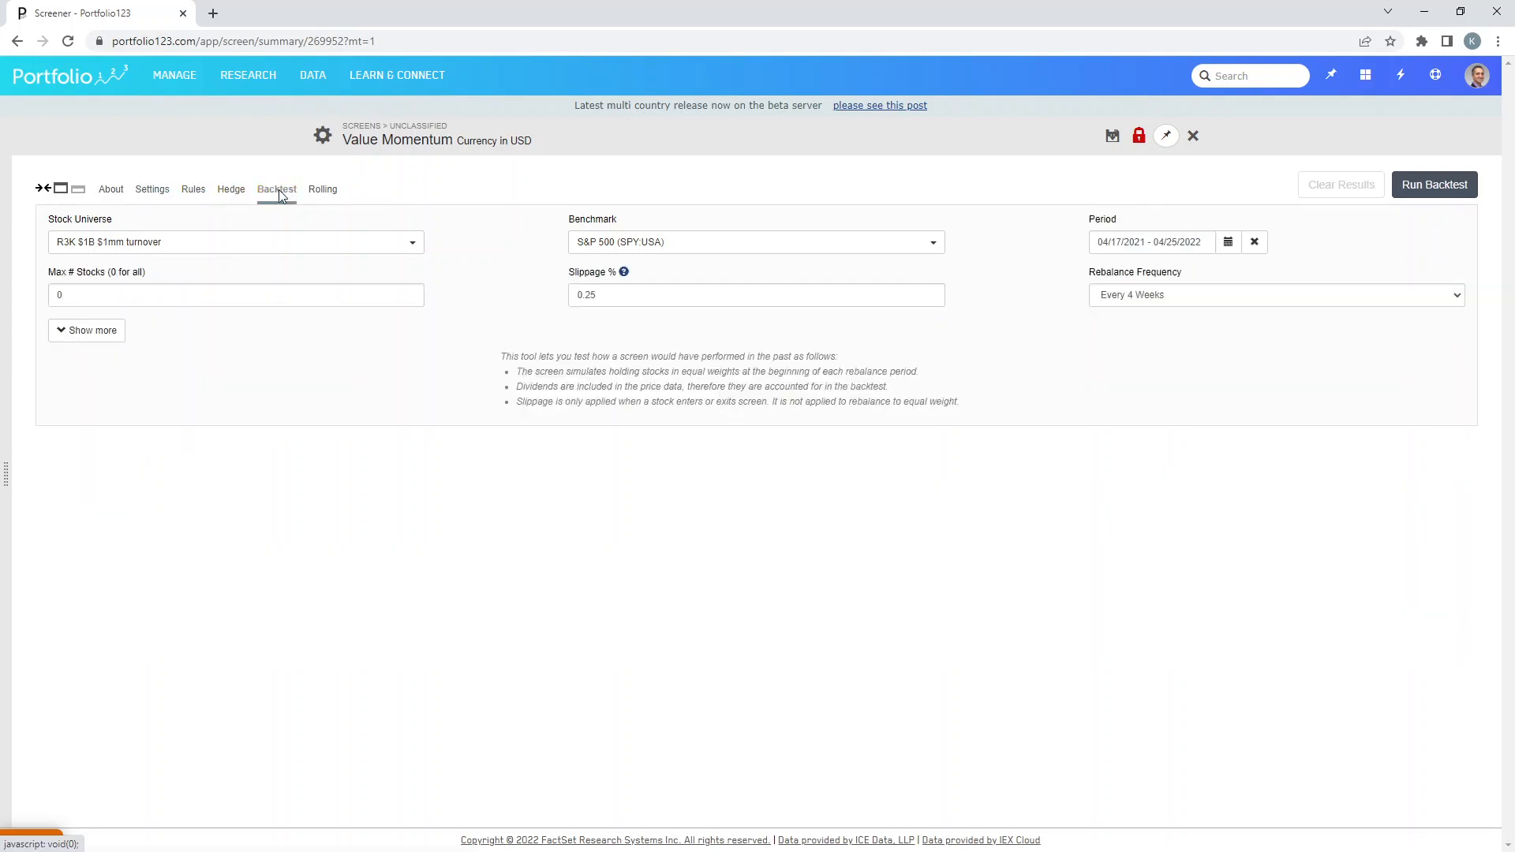
{"action": "left_click", "coordinate": [601, 298]}
{"action": "type", "text": "0"}
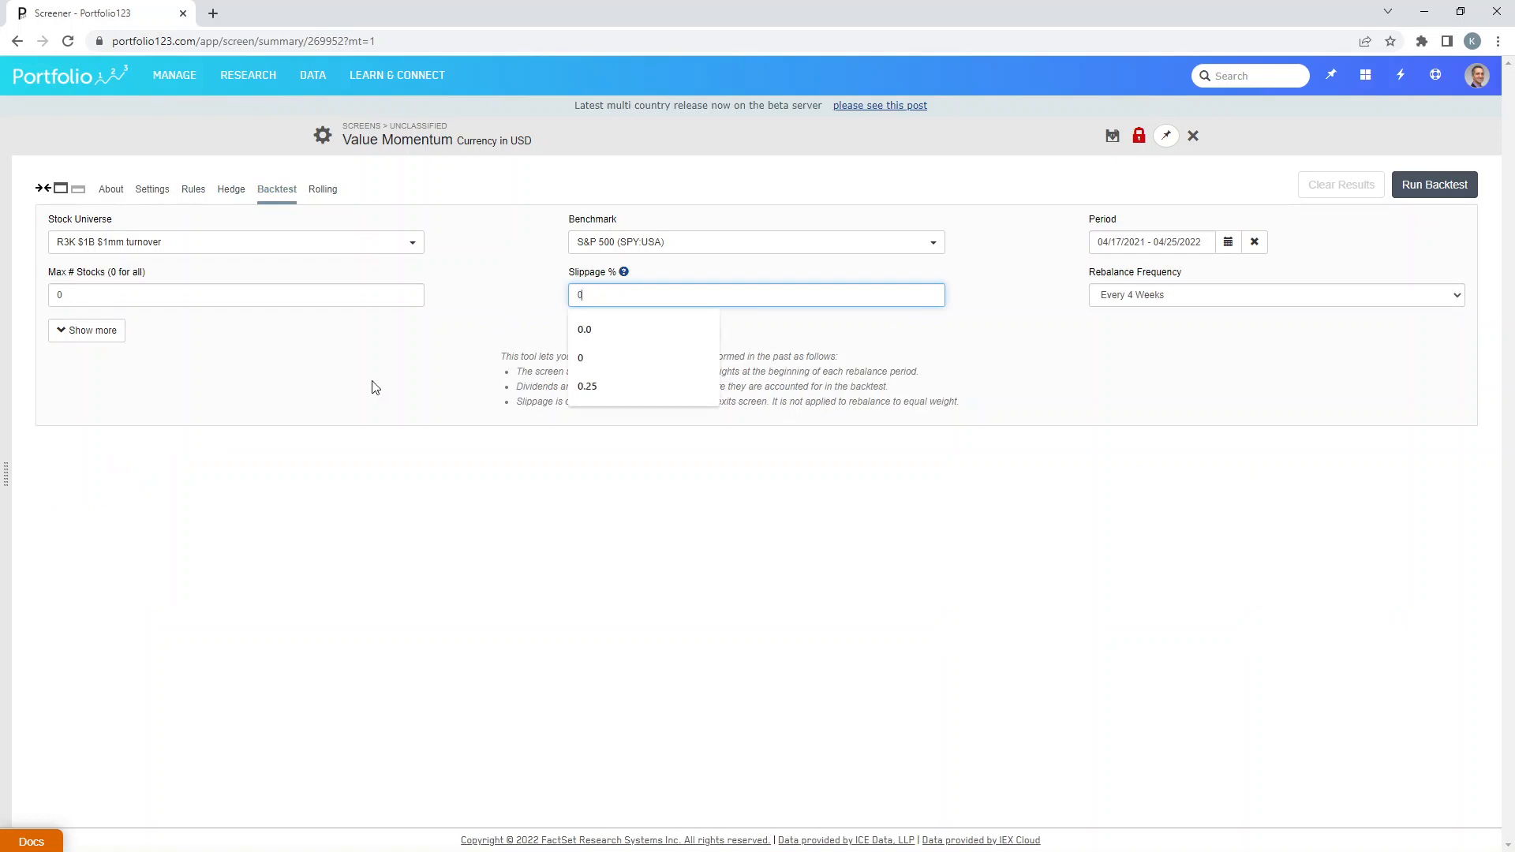
{"action": "left_click", "coordinate": [363, 361]}
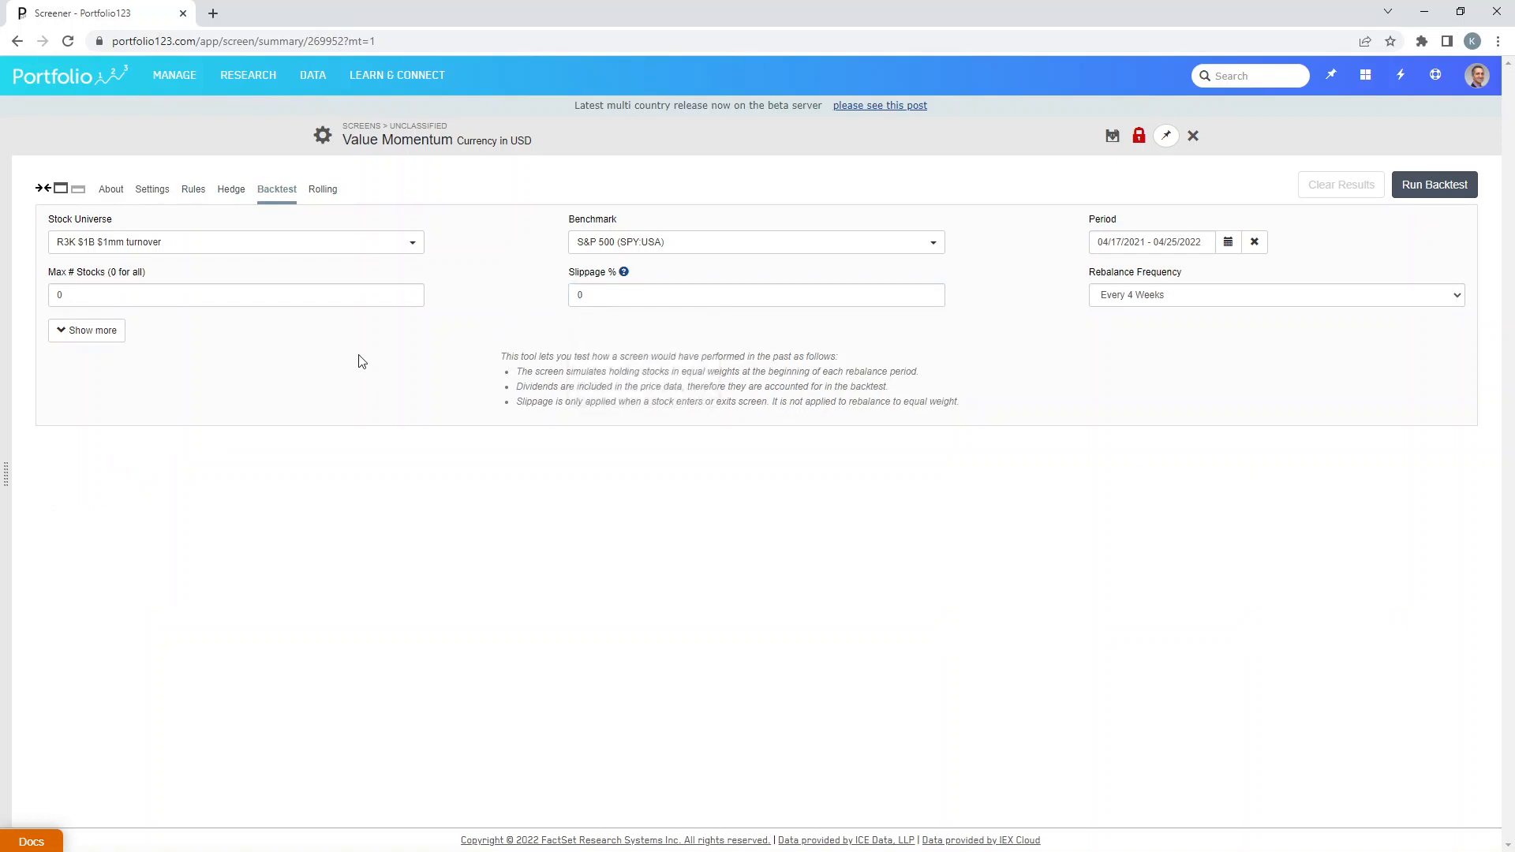
Step: Set the backtest's rebalance frequency to Every Week and its period to 5 Years
{"action": "left_click", "coordinate": [1149, 300]}
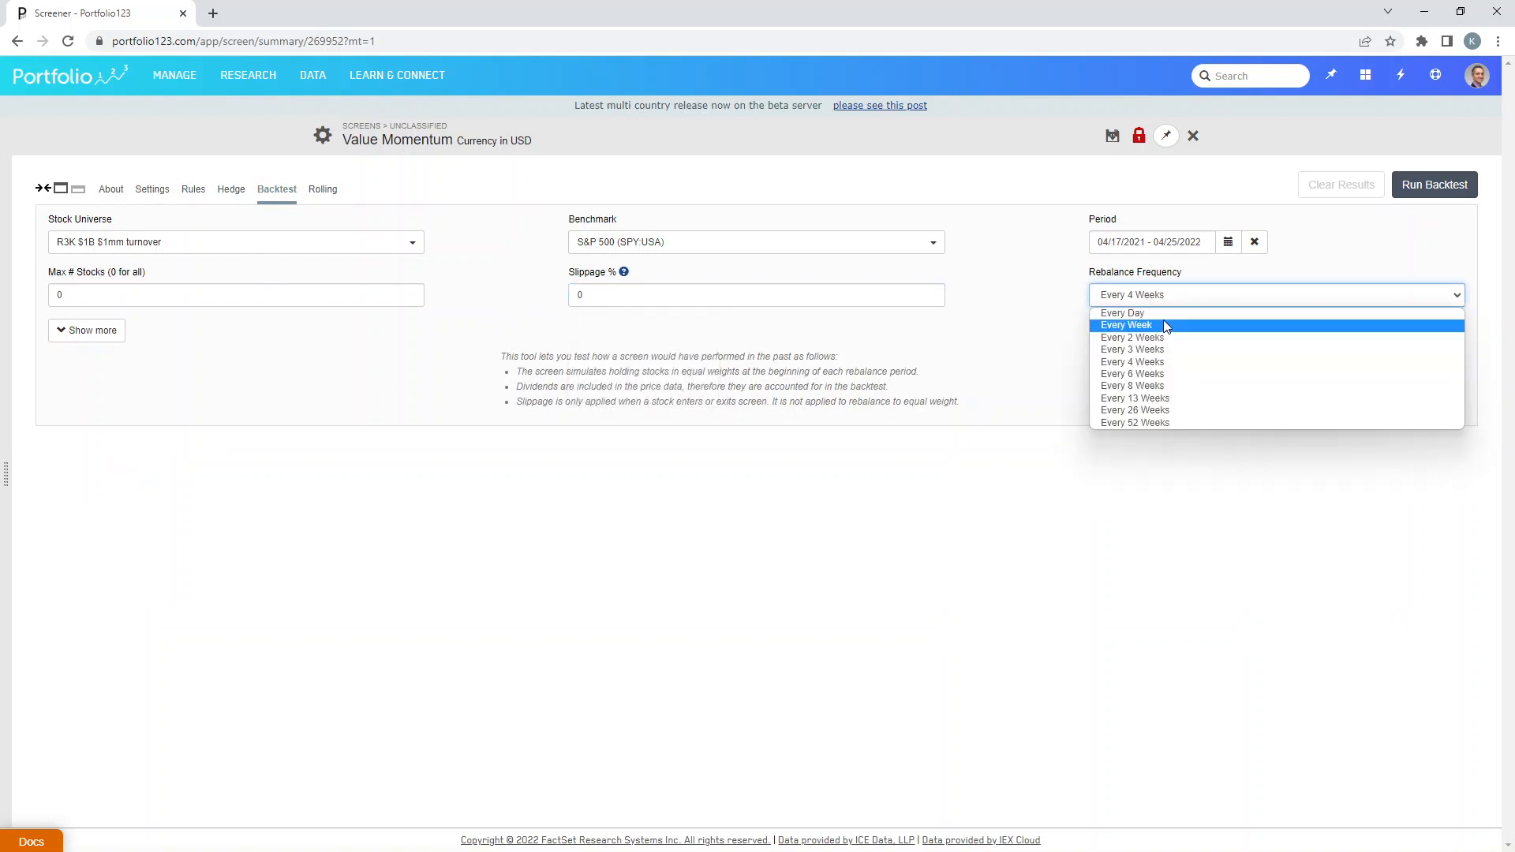
{"action": "left_click", "coordinate": [1161, 326]}
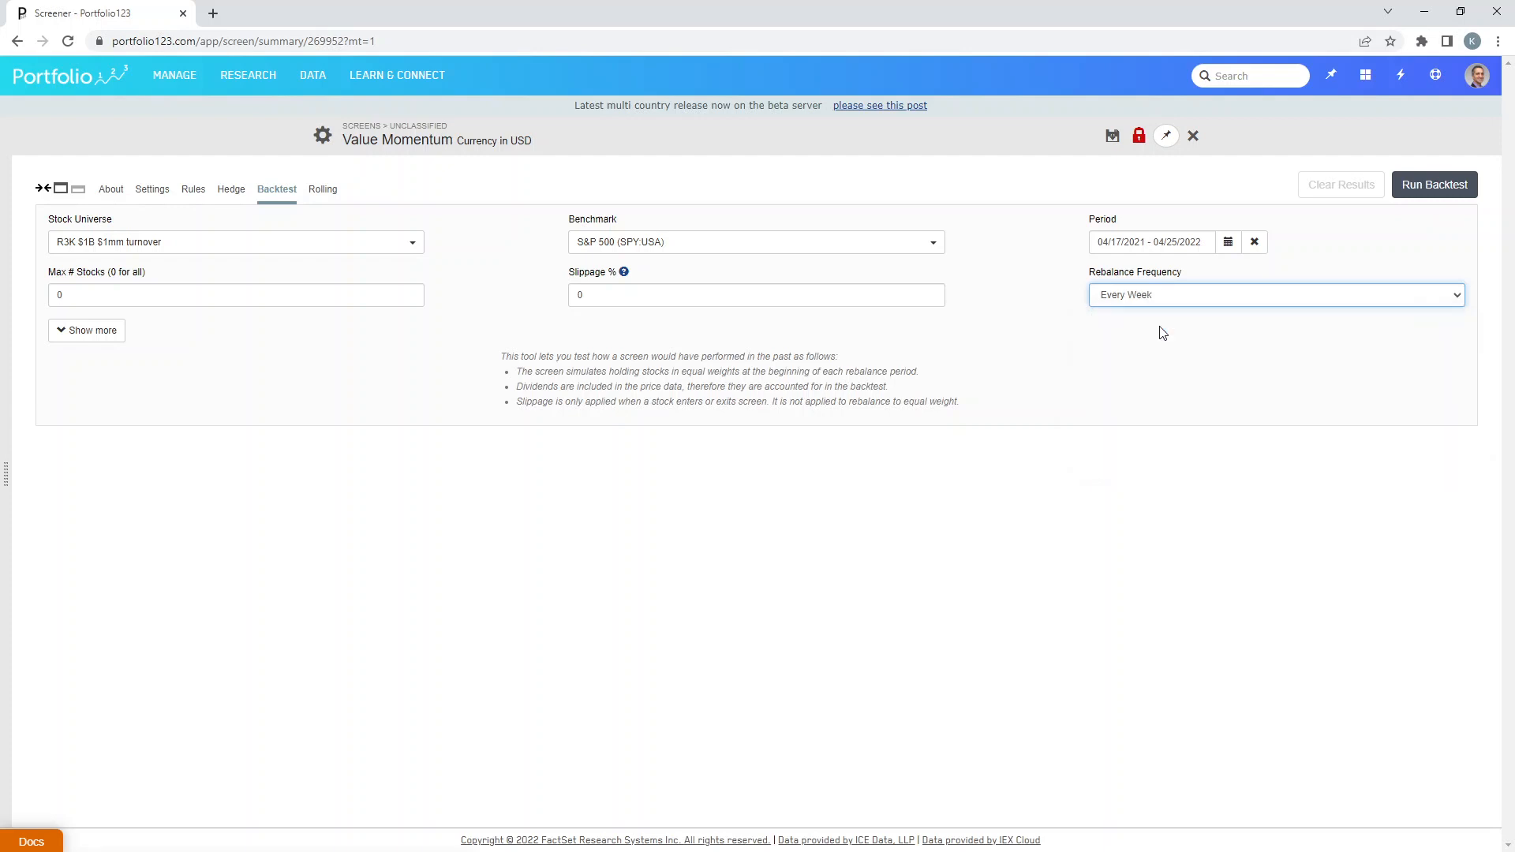
{"action": "left_click", "coordinate": [1228, 242]}
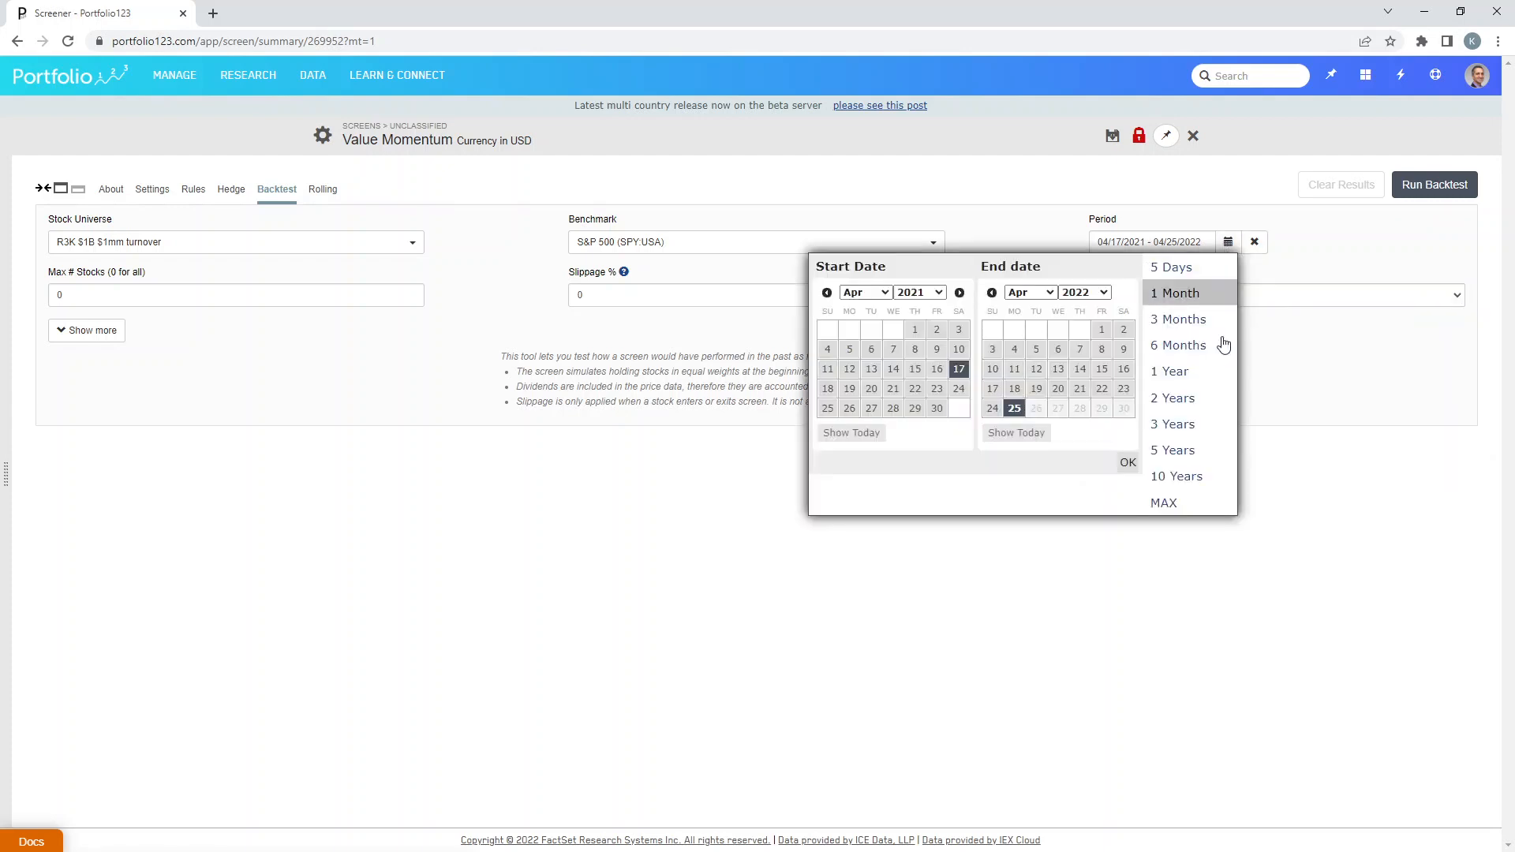
{"action": "left_click", "coordinate": [1176, 452]}
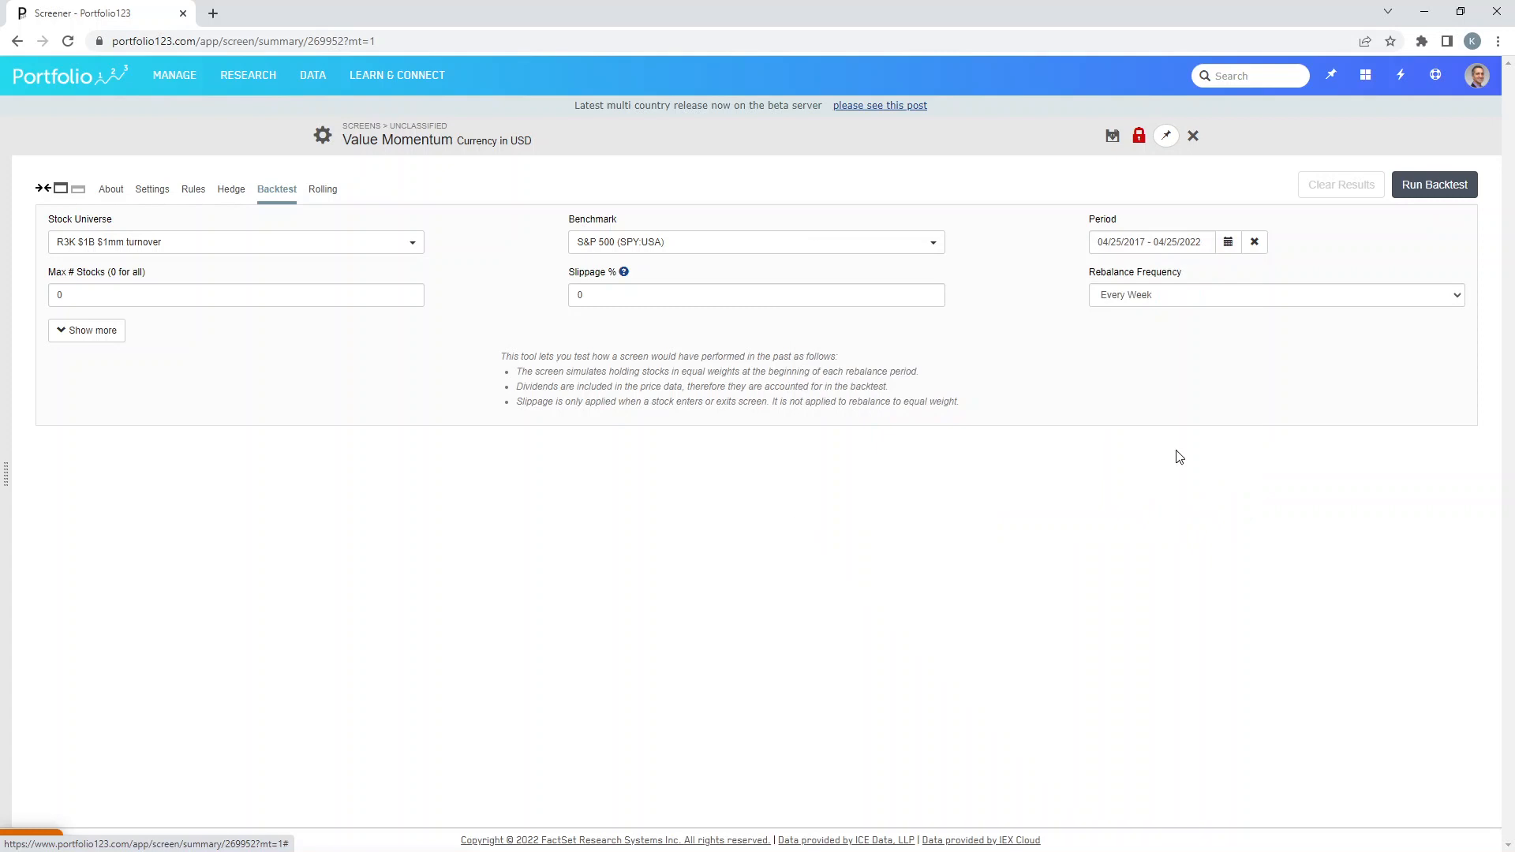
Step: Run the backtest on the universe without rules and review its statistics and performance chart
{"action": "left_click", "coordinate": [197, 194]}
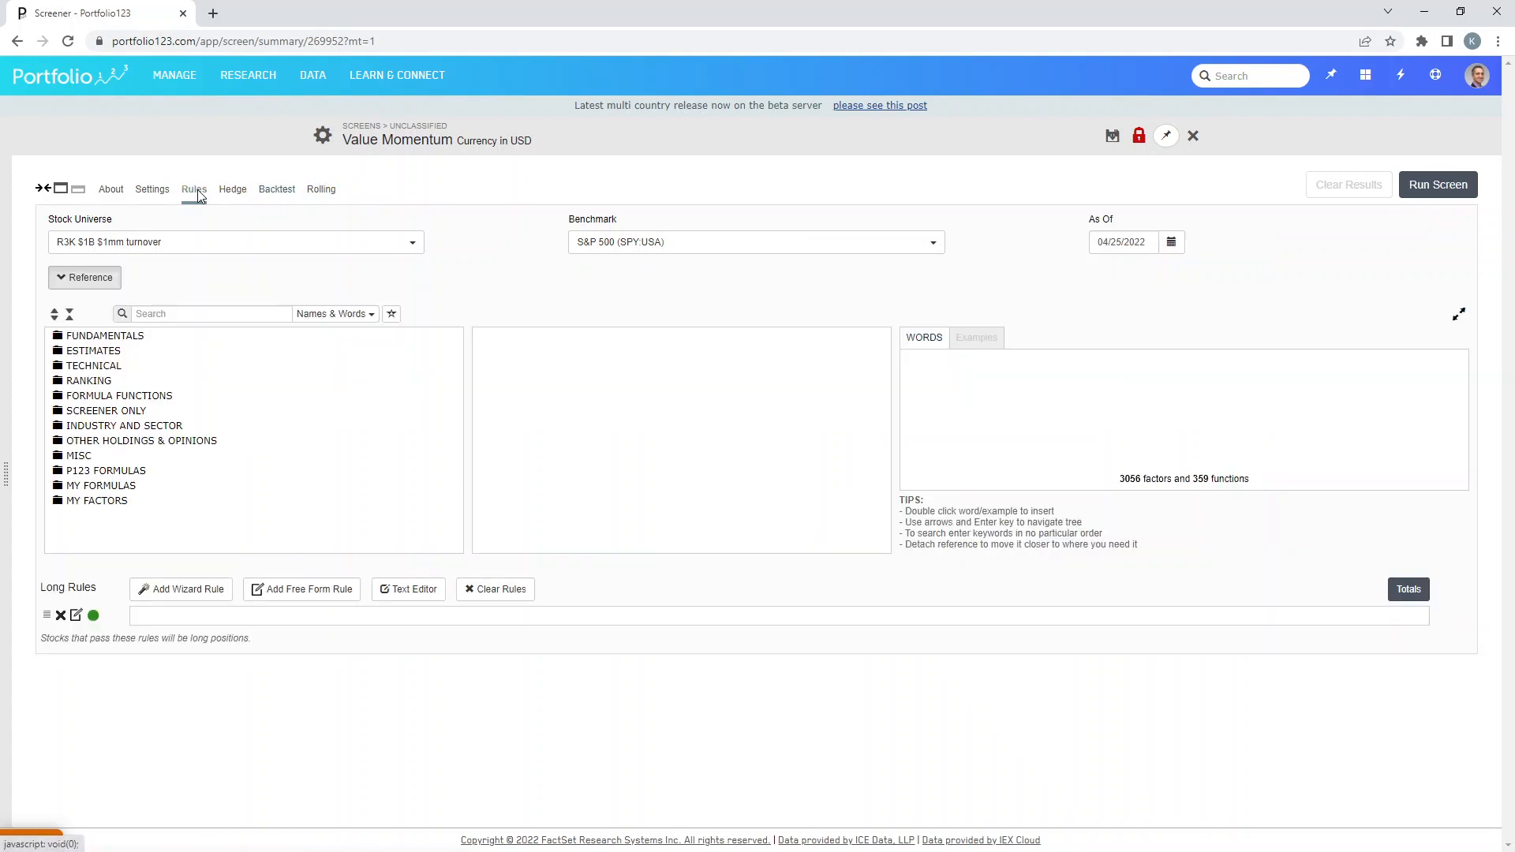
{"action": "left_click", "coordinate": [276, 190]}
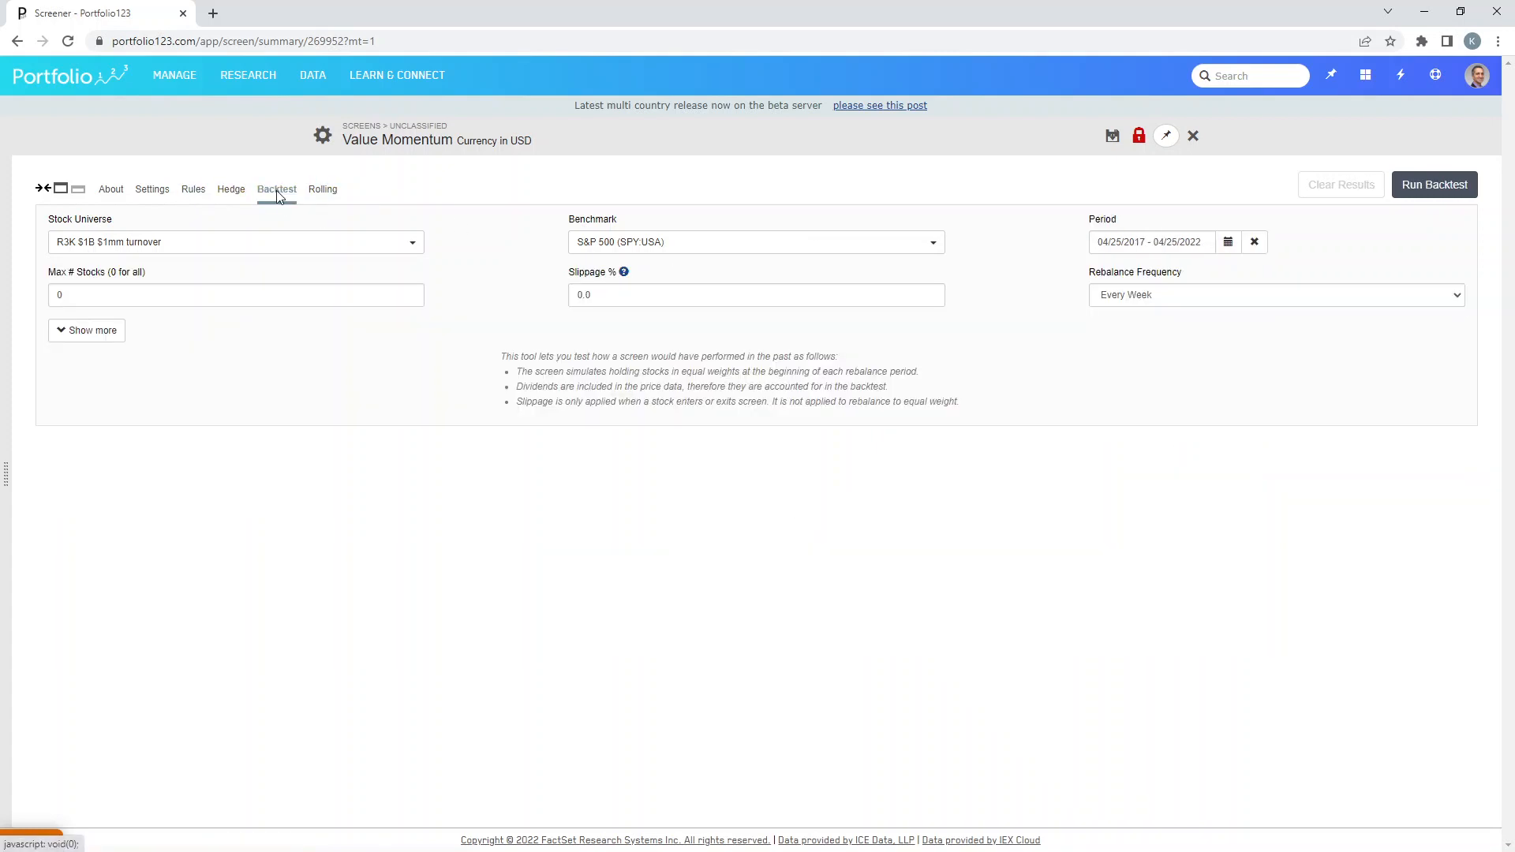
{"action": "left_click", "coordinate": [1424, 187]}
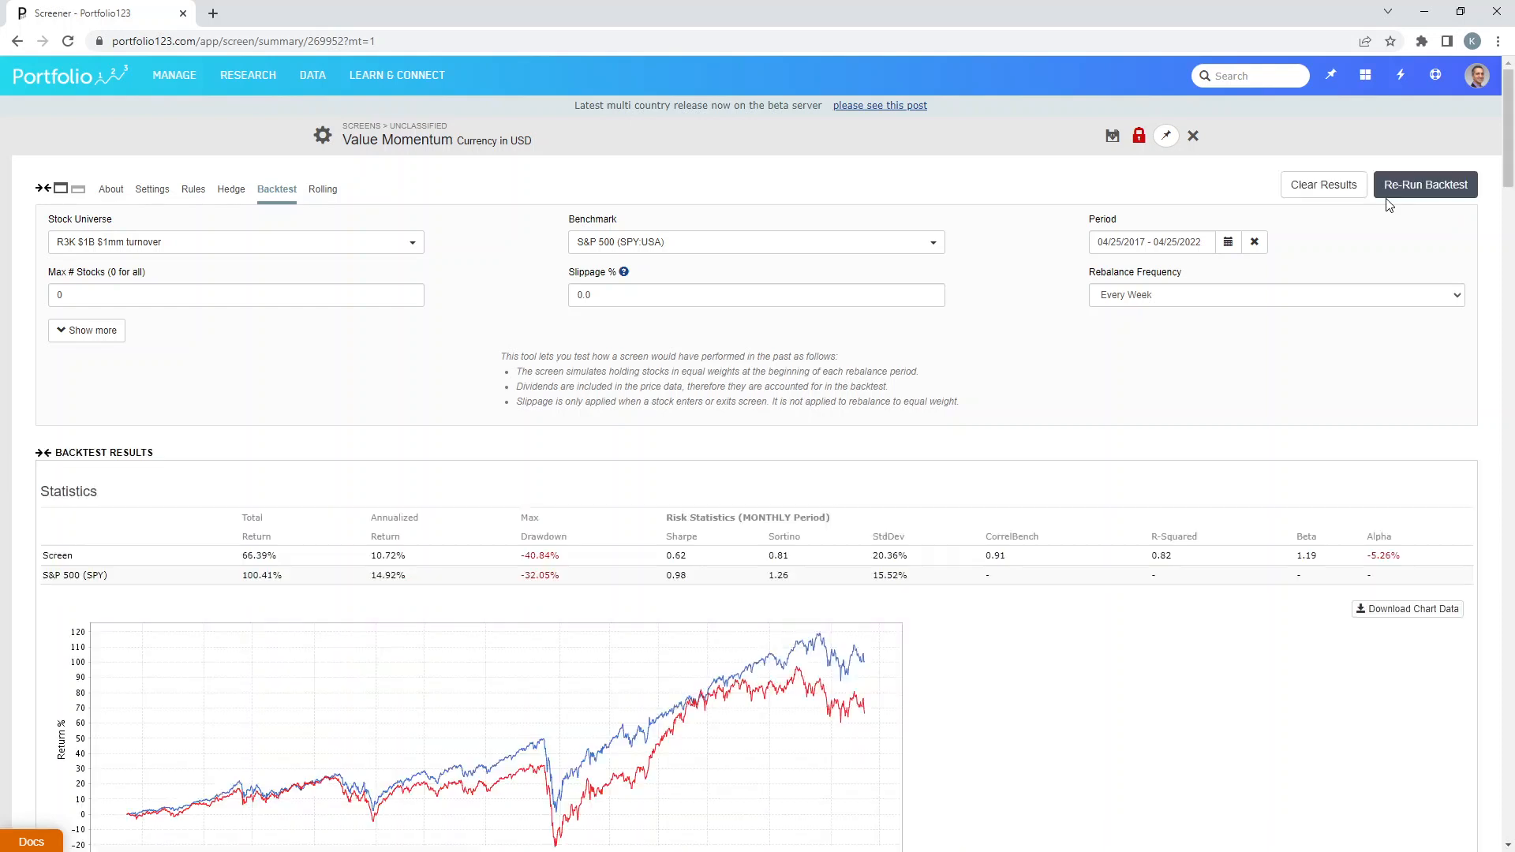
{"action": "scroll", "coordinate": [900, 631], "scroll_direction": "down", "scroll_amount": 4}
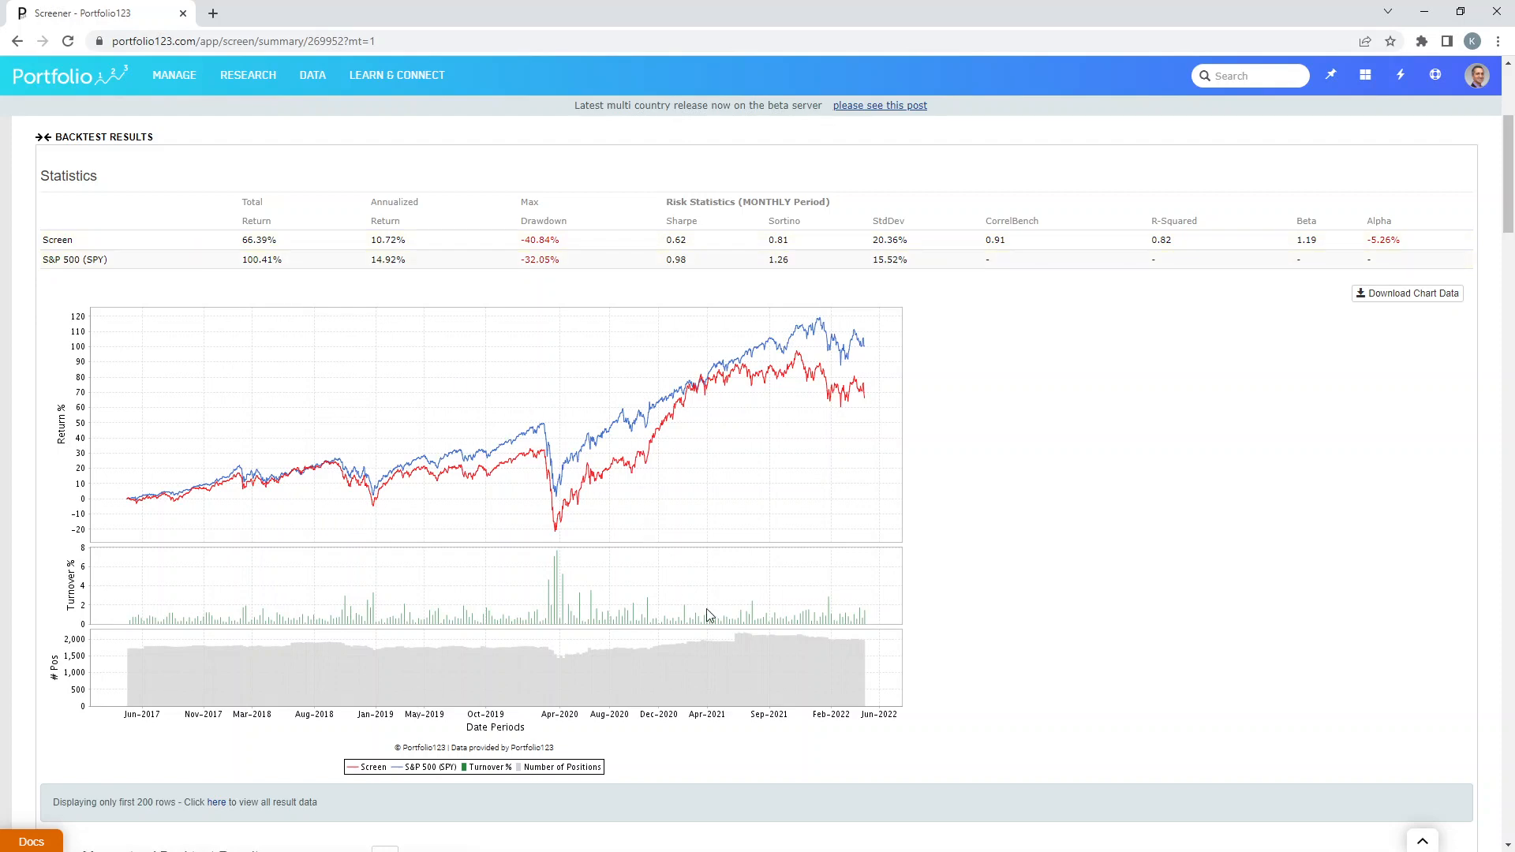
{"action": "scroll", "coordinate": [708, 614], "scroll_direction": "up", "scroll_amount": 4}
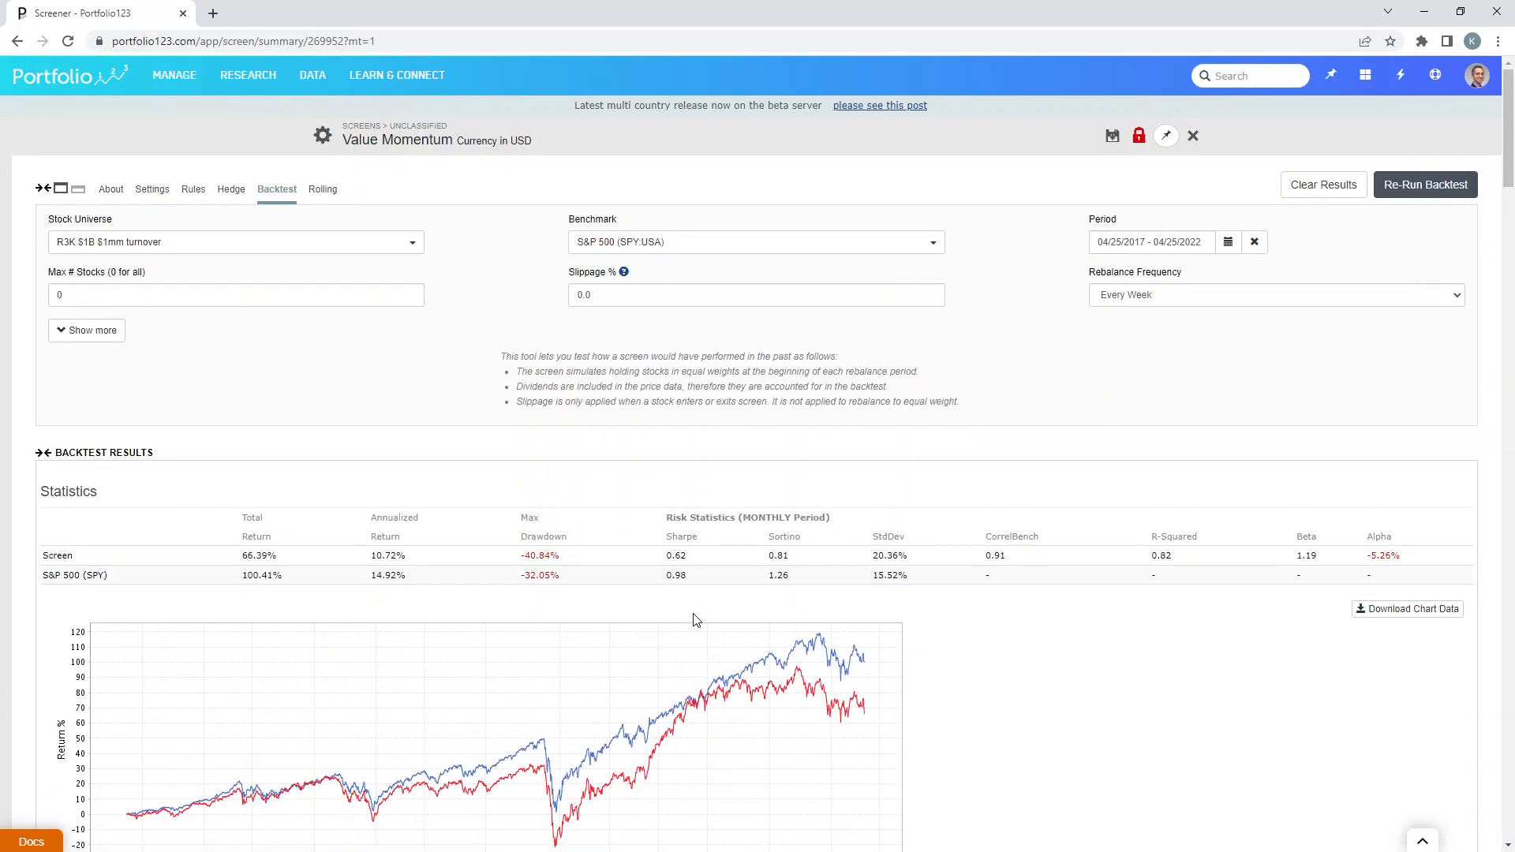
Step: Search the screen's rules reference for "frank"
{"action": "left_click", "coordinate": [193, 192]}
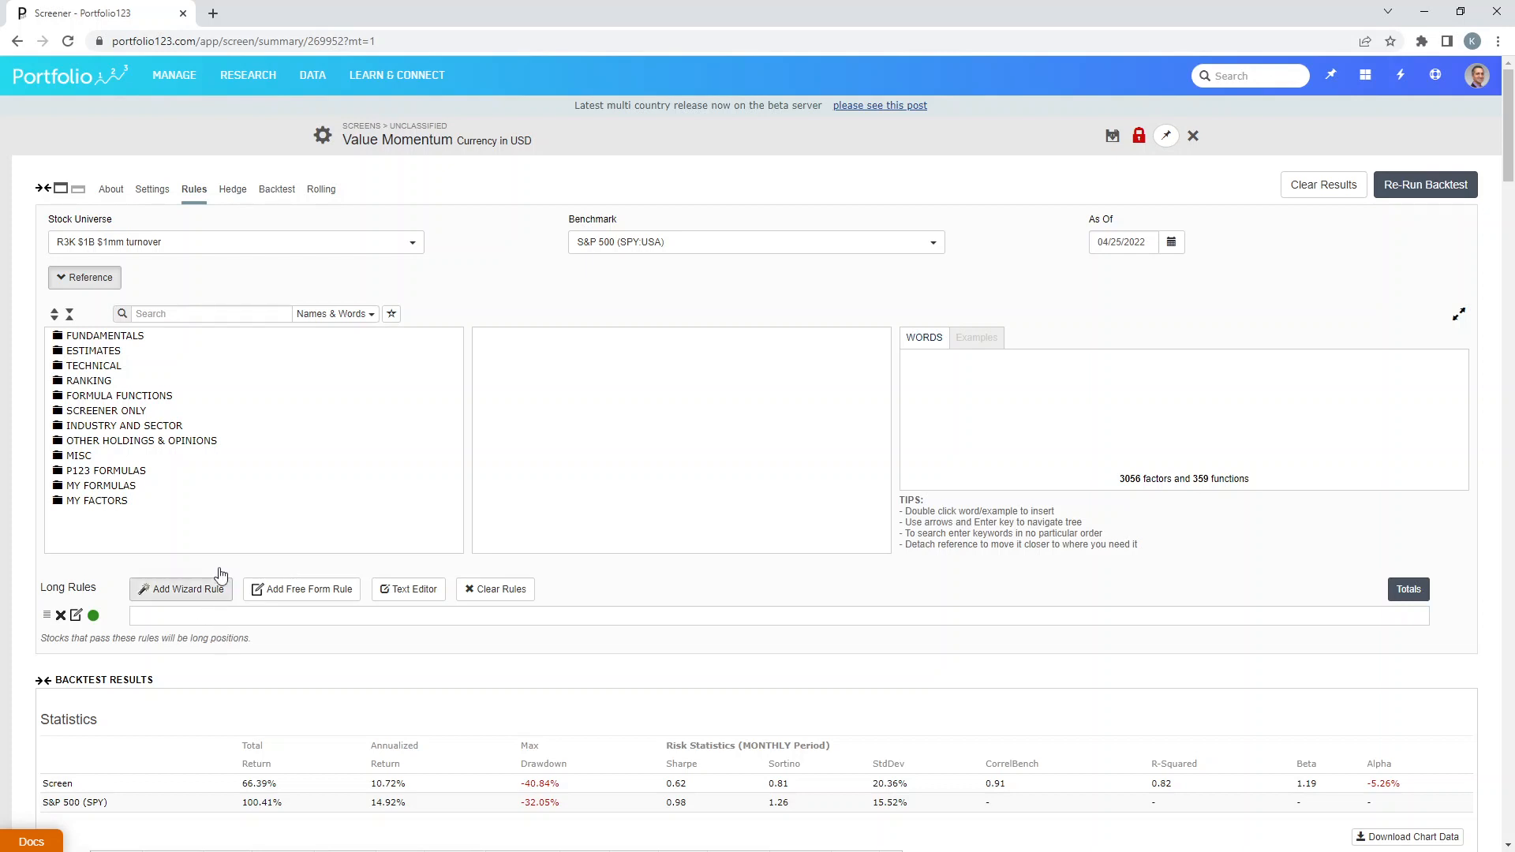
{"action": "left_click", "coordinate": [169, 315]}
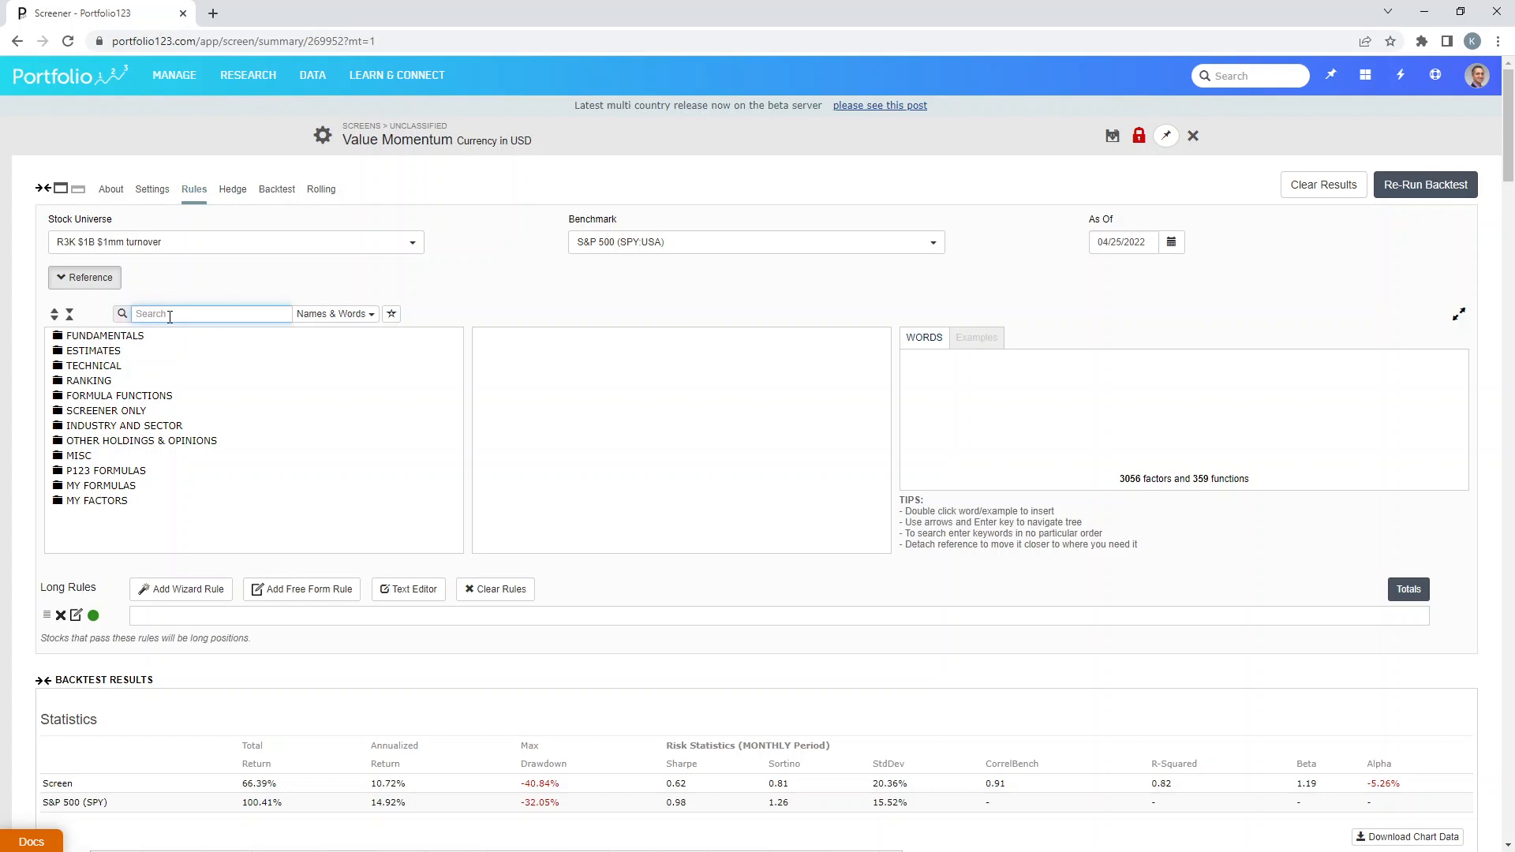
{"action": "type", "text": "frank"}
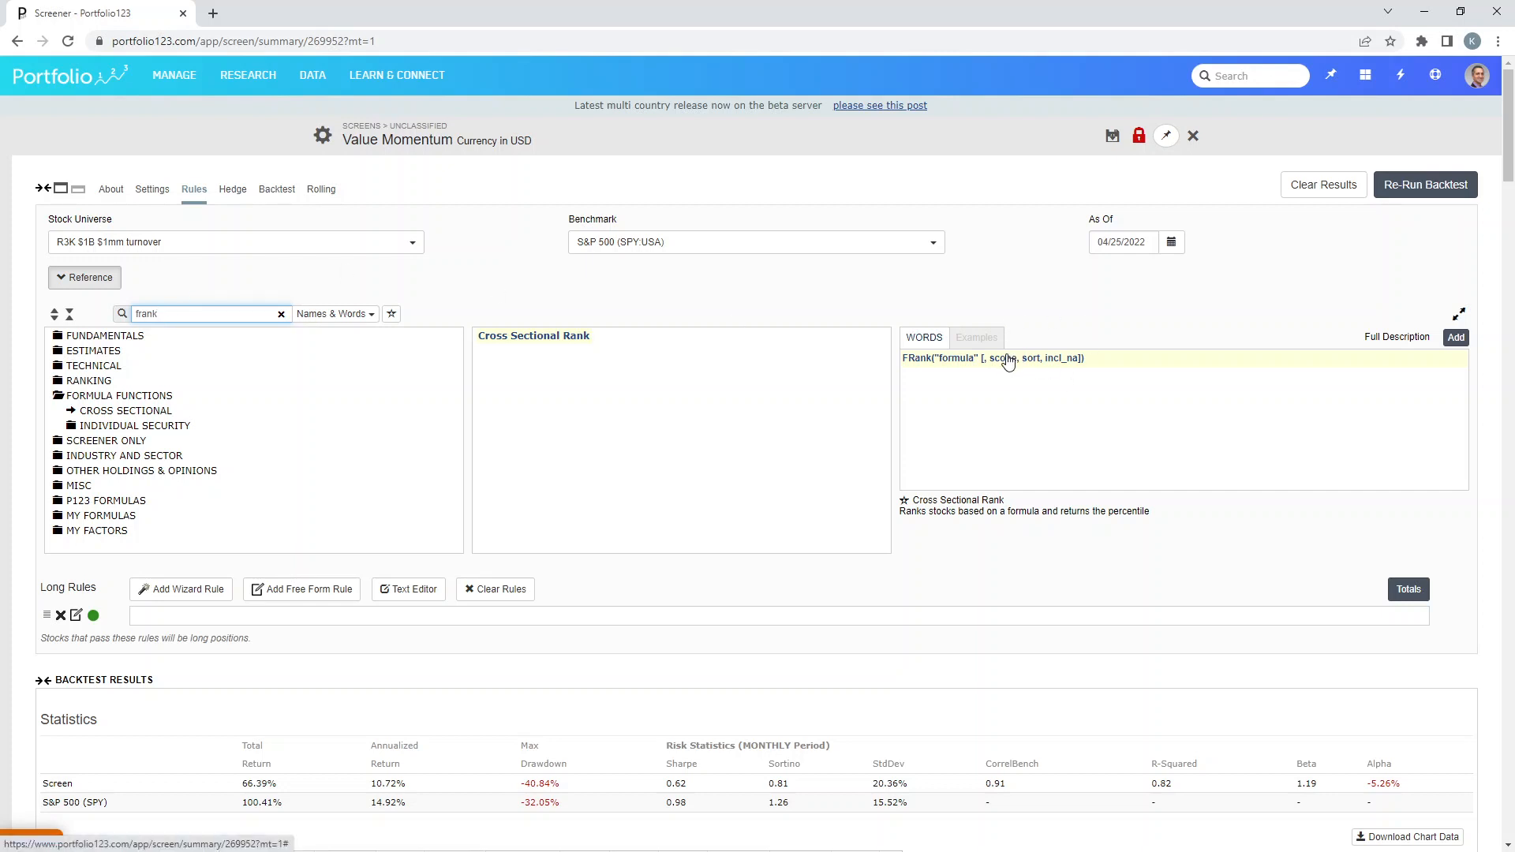
Step: Read the full description of the FRank function and add its template as a new long rule
{"action": "left_click", "coordinate": [1377, 339]}
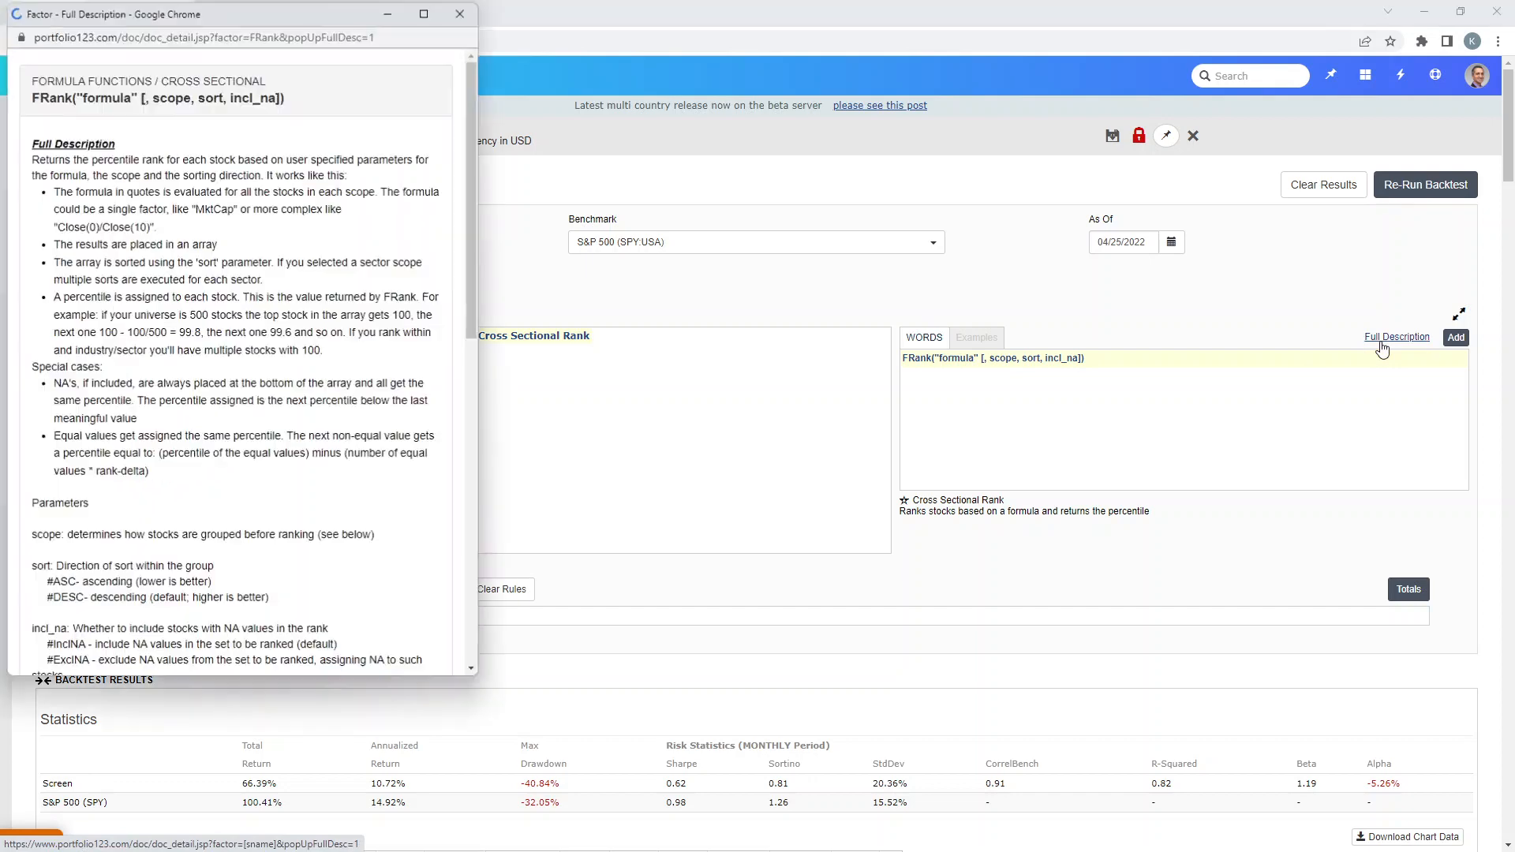
{"action": "scroll", "coordinate": [296, 386], "scroll_direction": "down", "scroll_amount": 10}
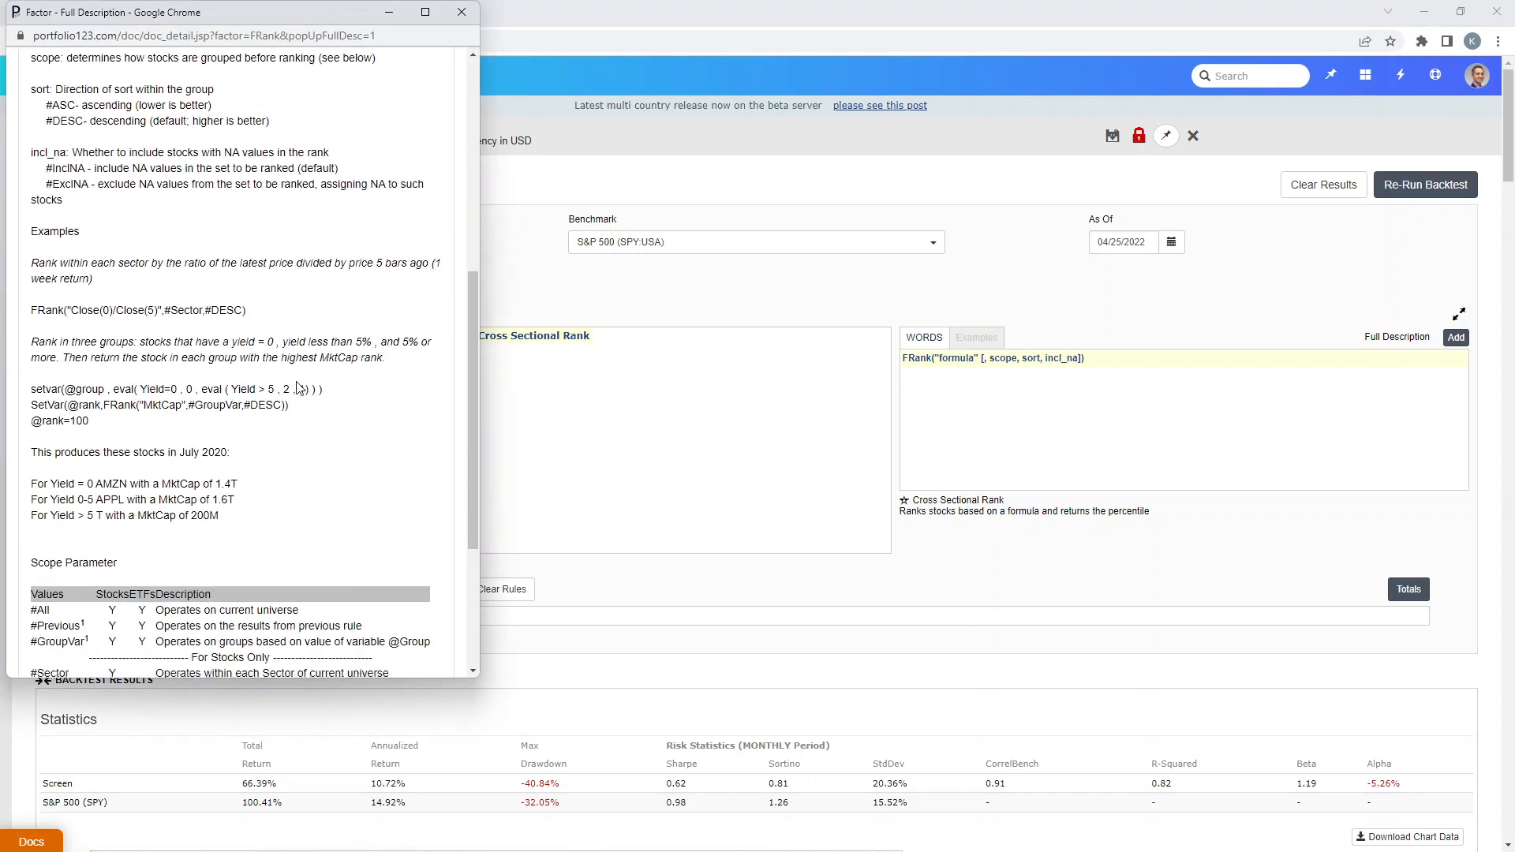
{"action": "scroll", "coordinate": [297, 387], "scroll_direction": "up", "scroll_amount": 3}
{"action": "scroll", "coordinate": [296, 387], "scroll_direction": "up", "scroll_amount": 7}
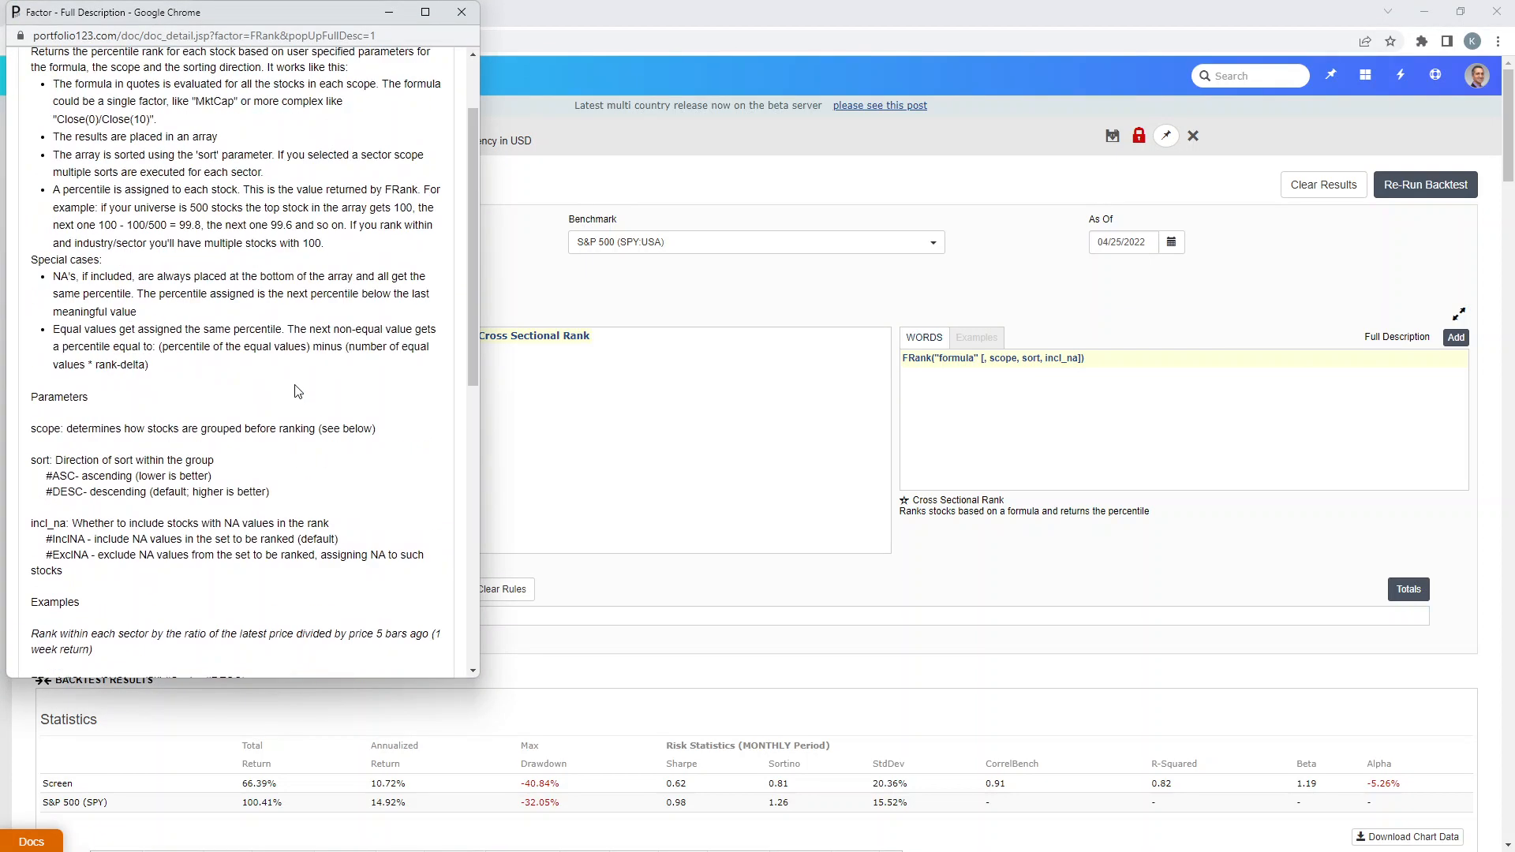
{"action": "left_click", "coordinate": [462, 12]}
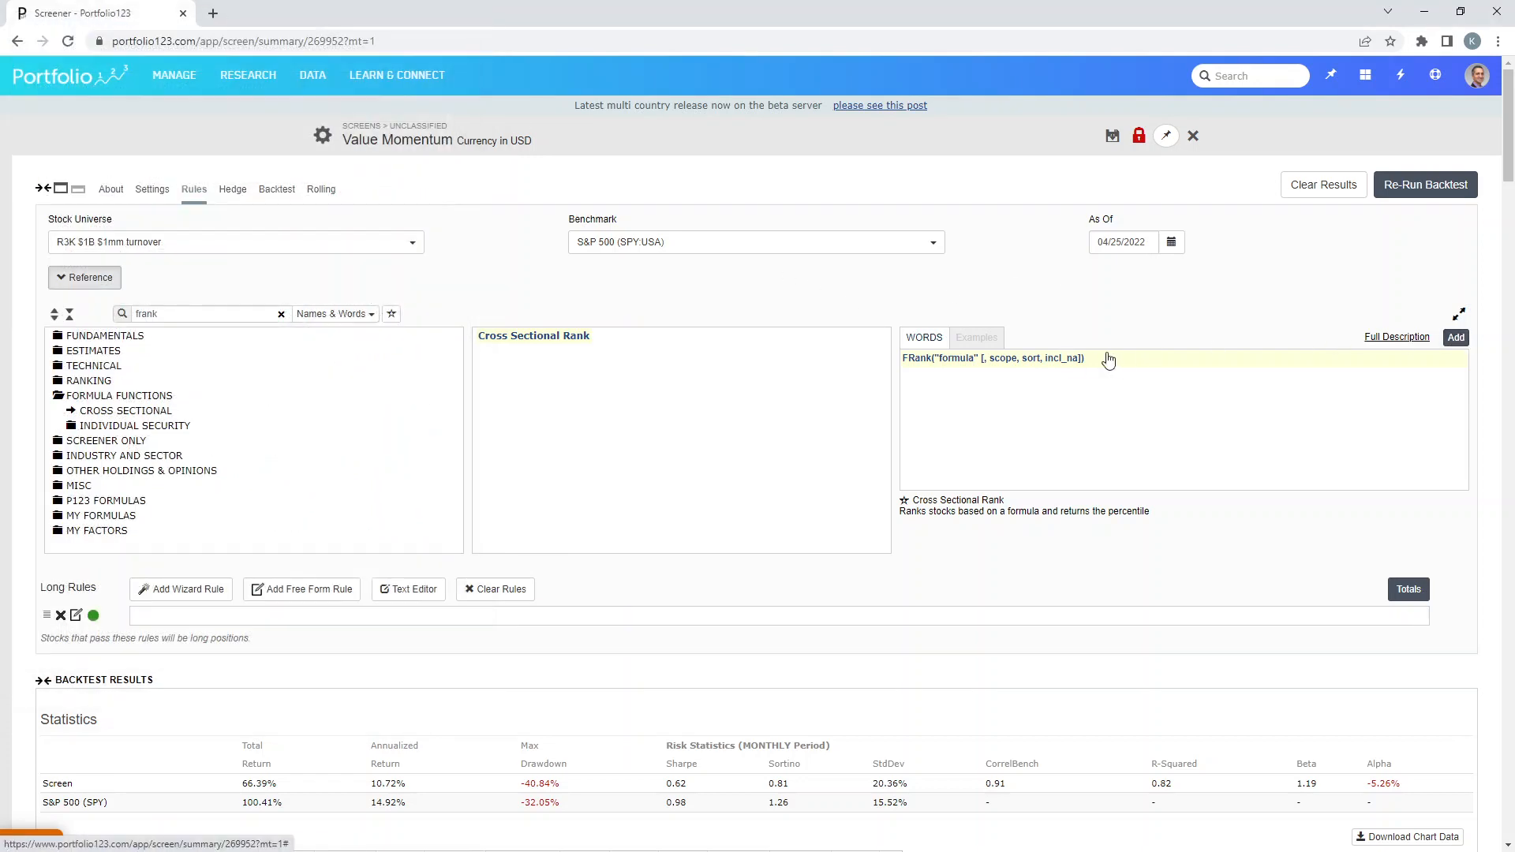
{"action": "double_click", "coordinate": [979, 367]}
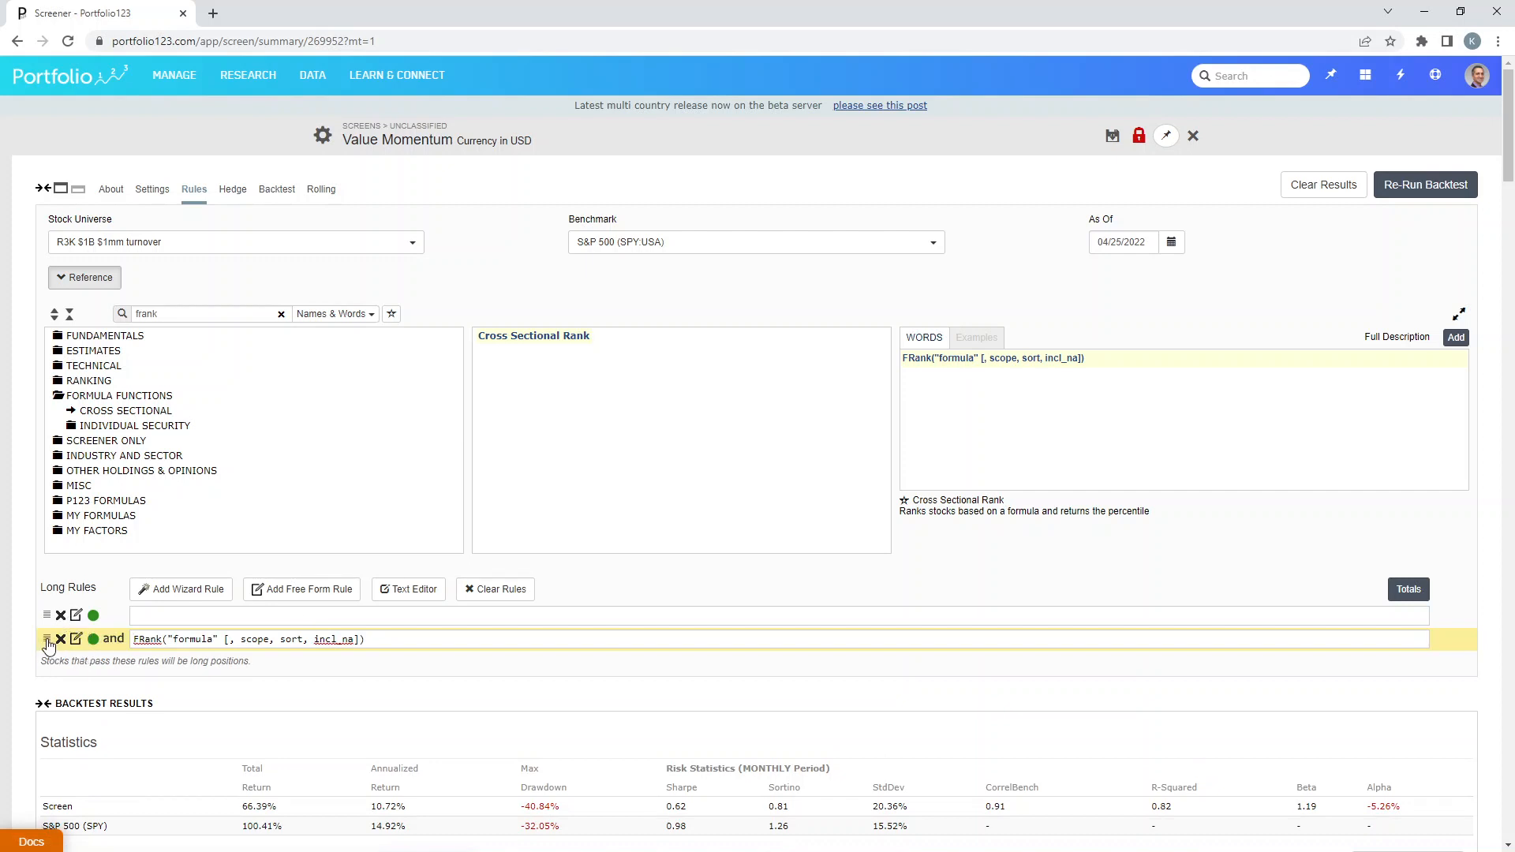
Step: Move the FRank template to the first long rule and replace its formula placeholder with close(0)/close(65)
{"action": "left_click_drag", "start_coordinate": [48, 643], "coordinate": [52, 623]}
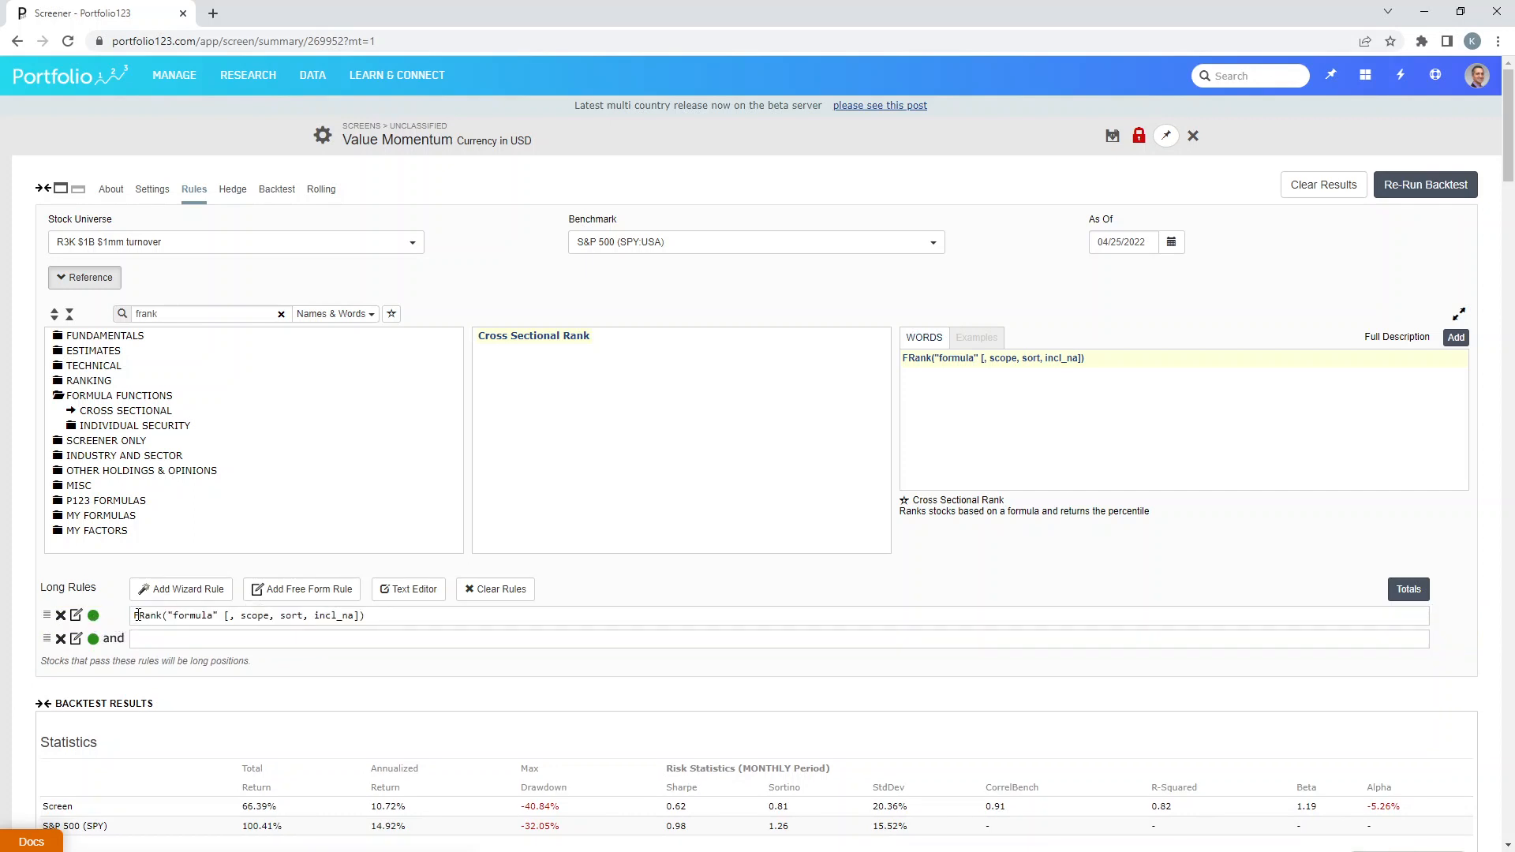
{"action": "left_click_drag", "start_coordinate": [173, 616], "coordinate": [216, 620]}
{"action": "type", "text": "close"}
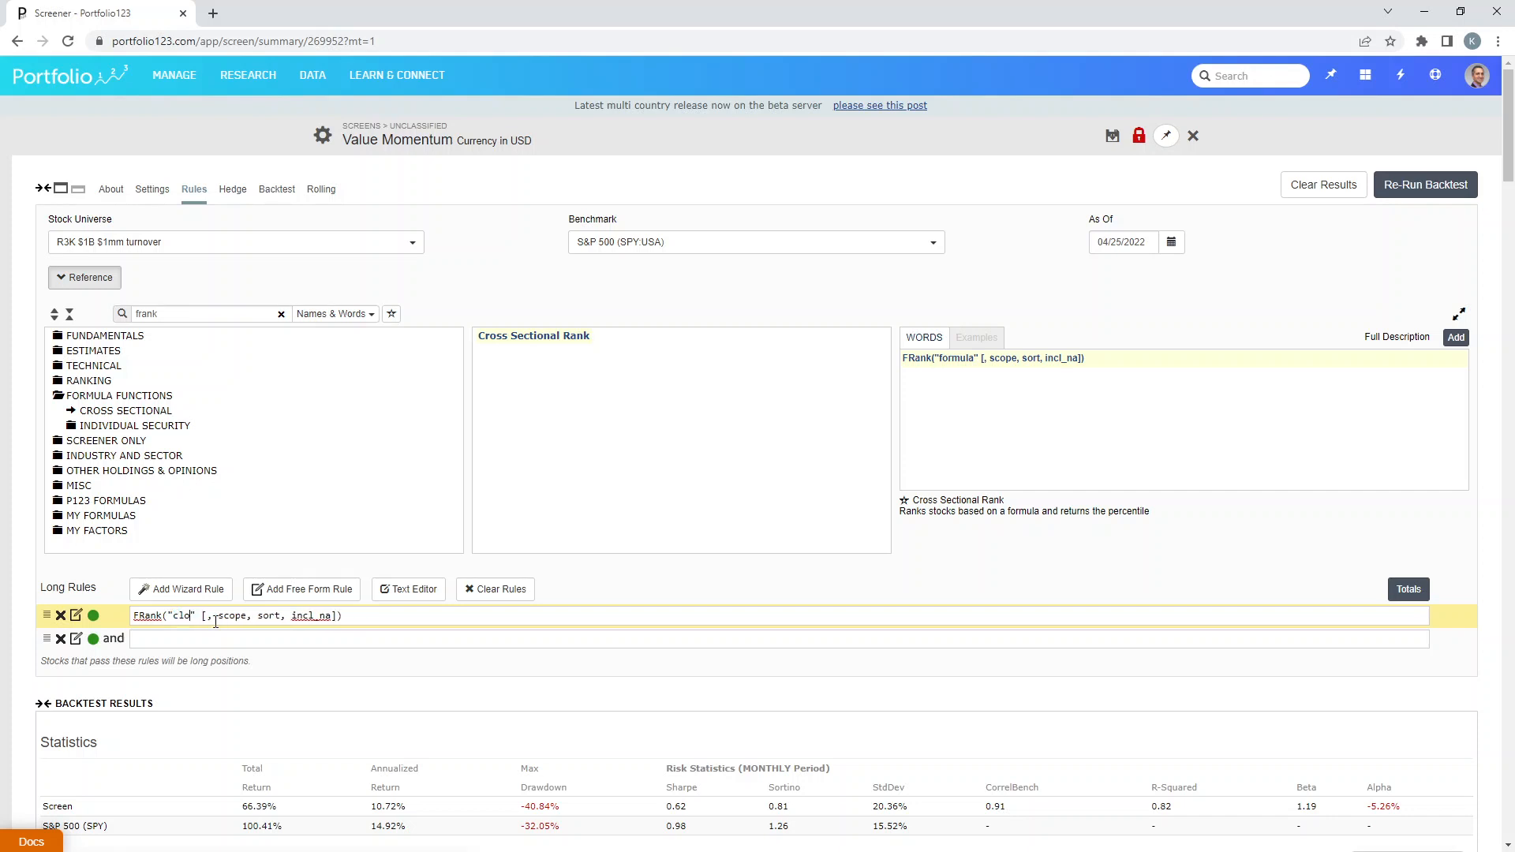
{"action": "type", "text": "(0)"}
{"action": "type", "text": "/close("}
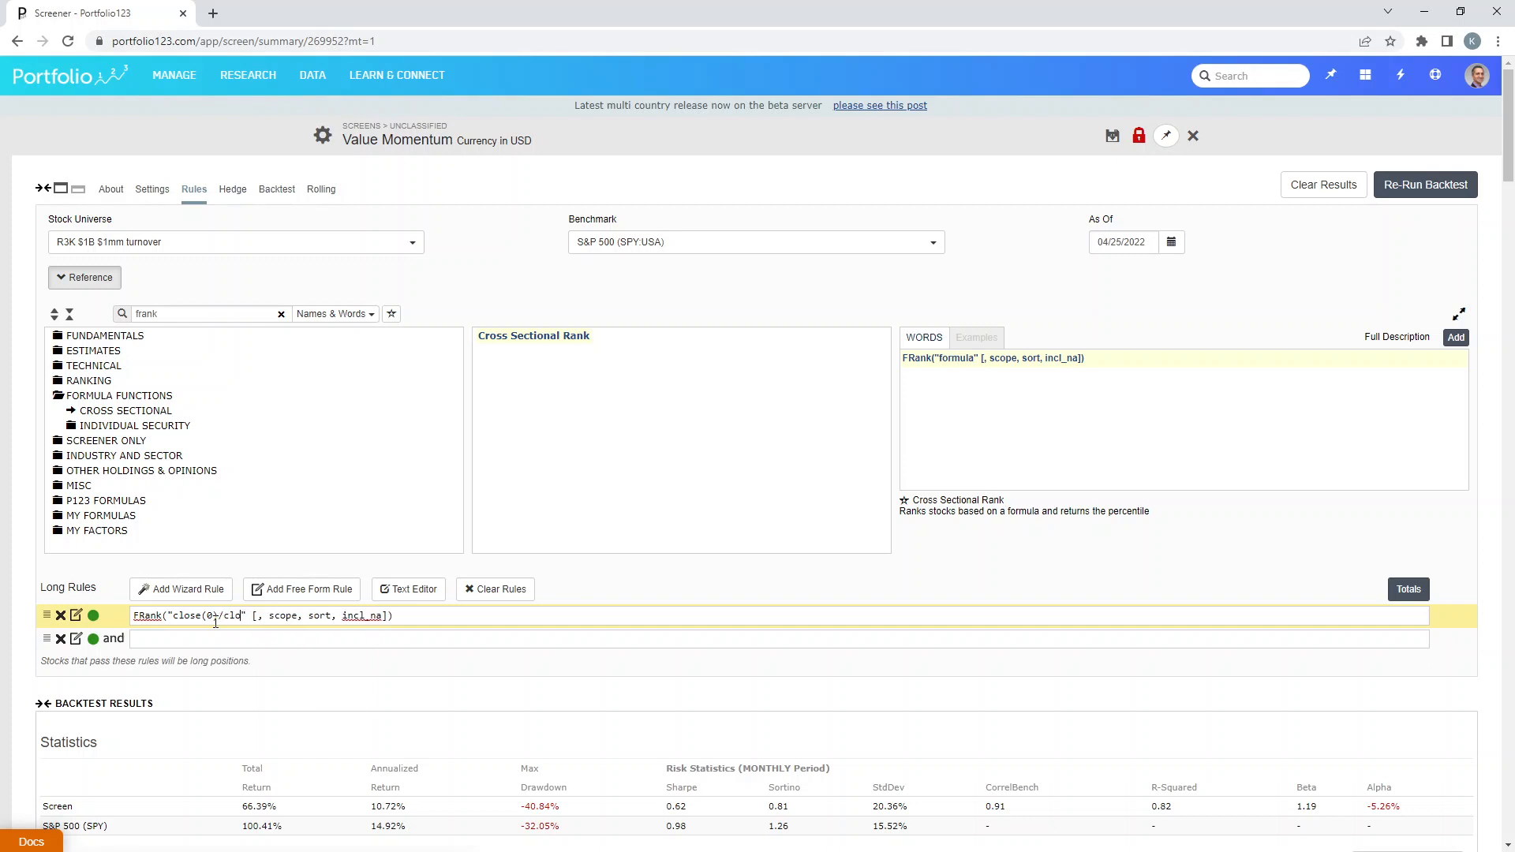
{"action": "type", "text": "65)"}
Step: Remove the optional parameters from the FRank rule, complete it with the condition >=75, and calculate the rule totals
{"action": "left_click_drag", "start_coordinate": [321, 617], "coordinate": [421, 620]}
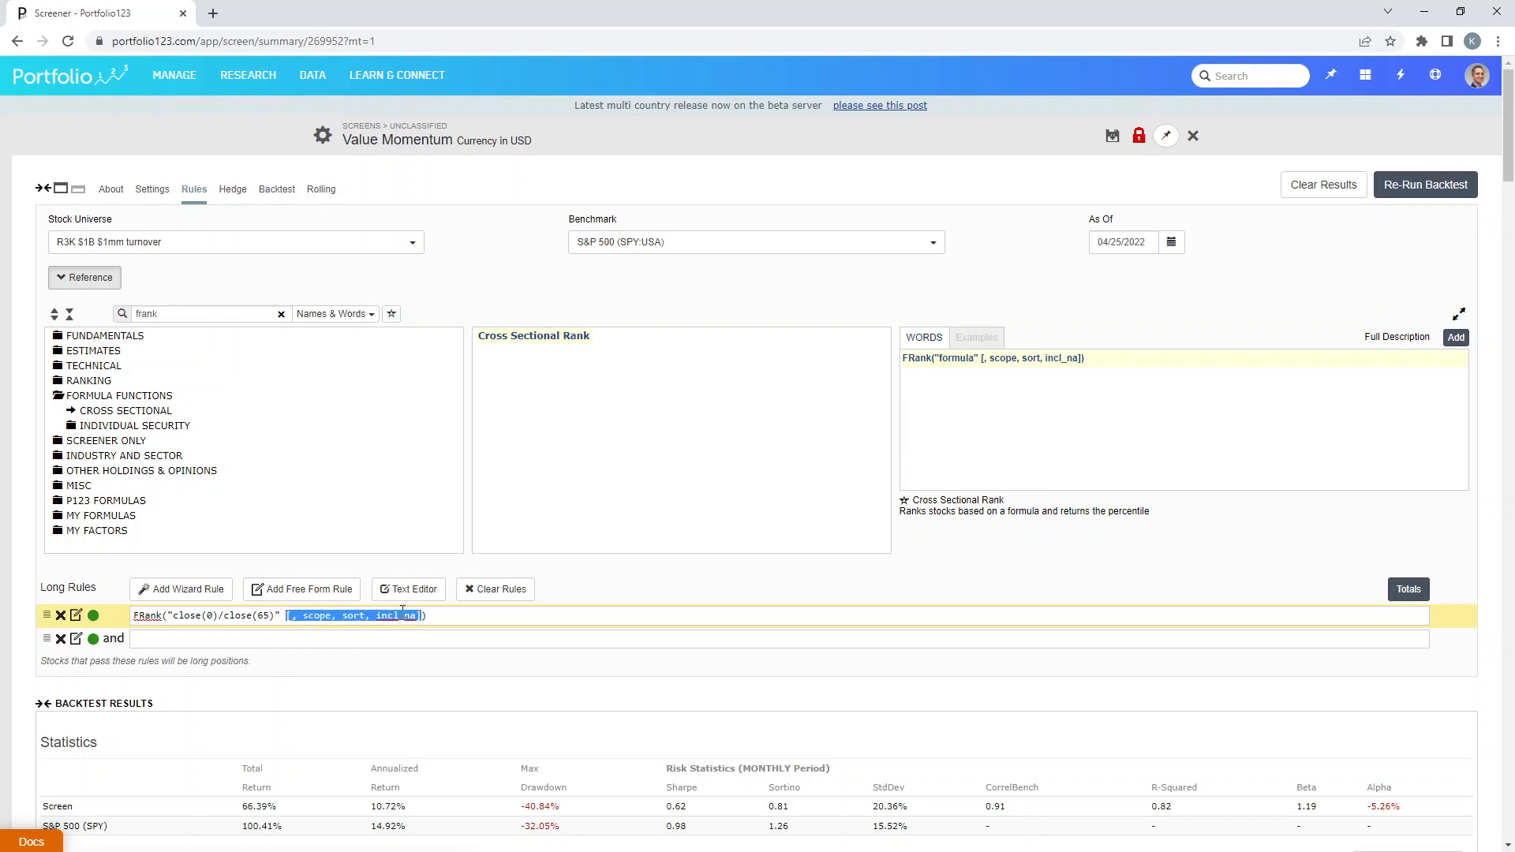
{"action": "key", "text": "BackSpace"}
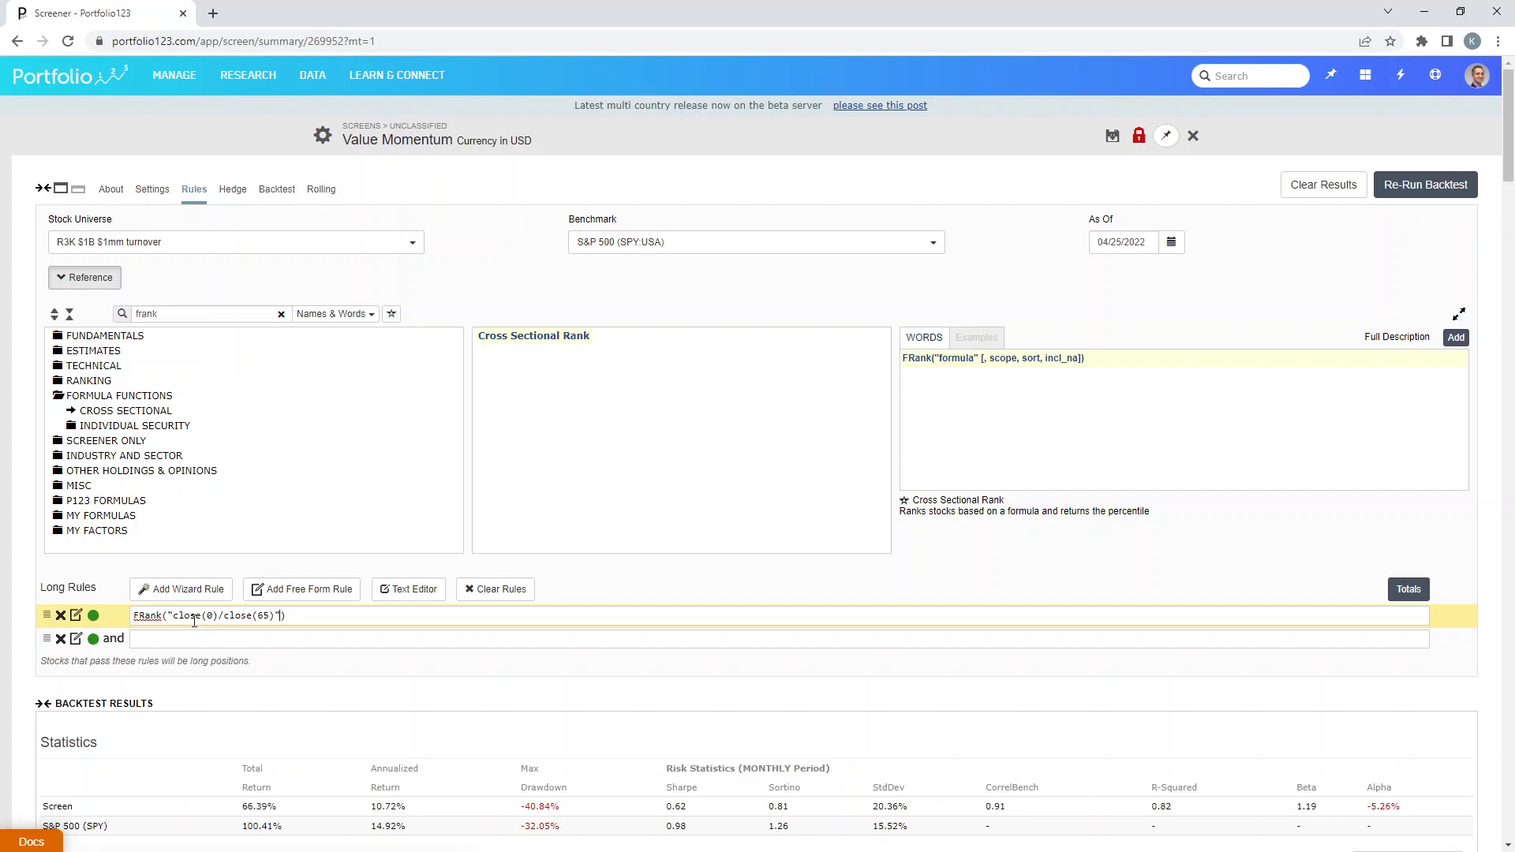
{"action": "left_click", "coordinate": [278, 615]}
{"action": "type", "text": "\")>=75"}
{"action": "left_click", "coordinate": [1409, 589]}
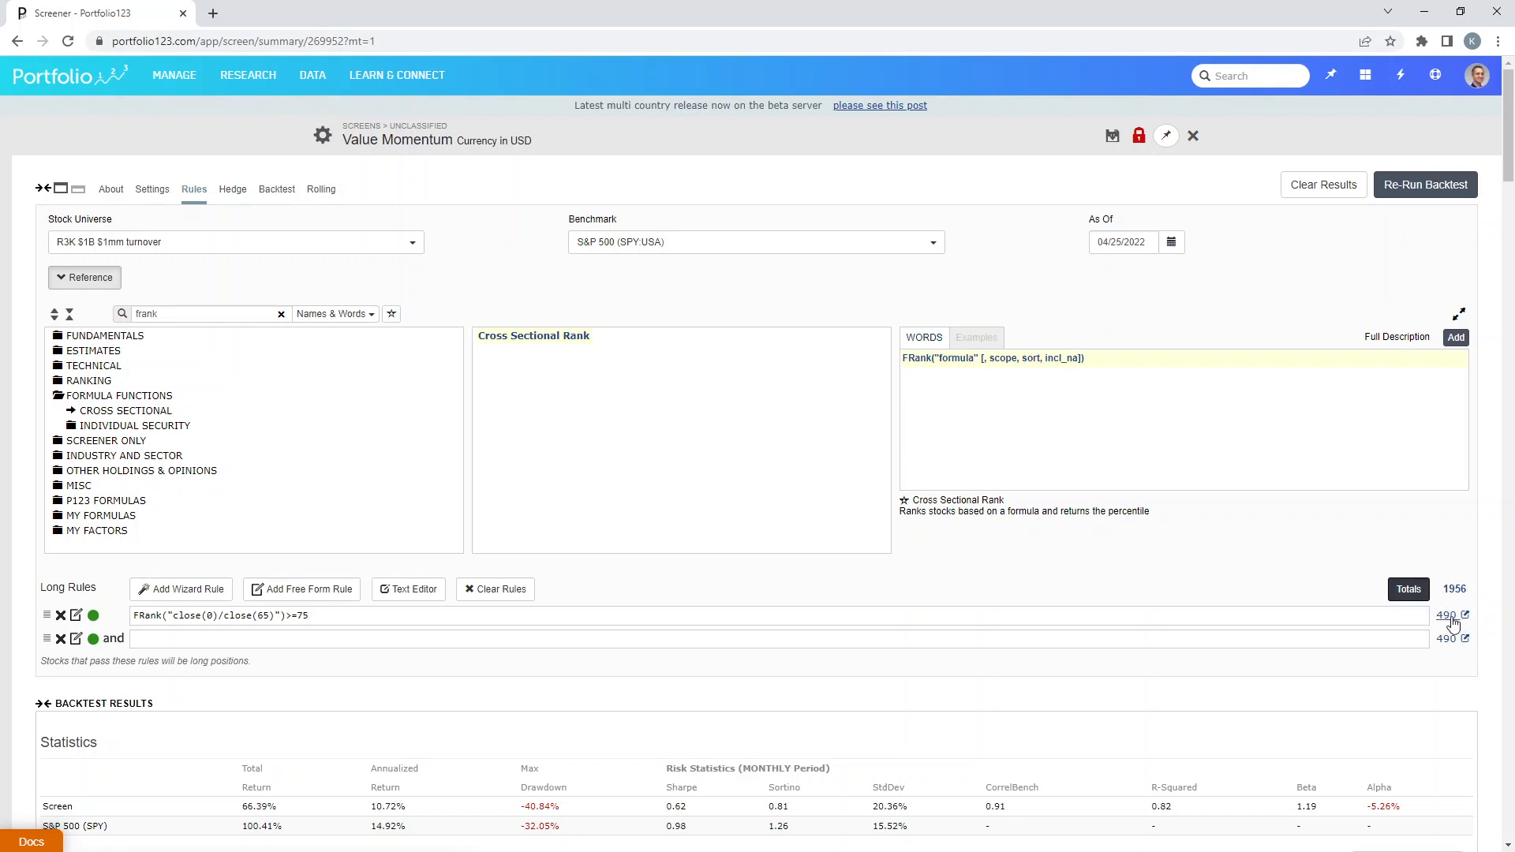
Step: Re-run the backtest with the FRank momentum rule and review its statistics, return chart, turnover and number of positions
{"action": "left_click", "coordinate": [276, 188]}
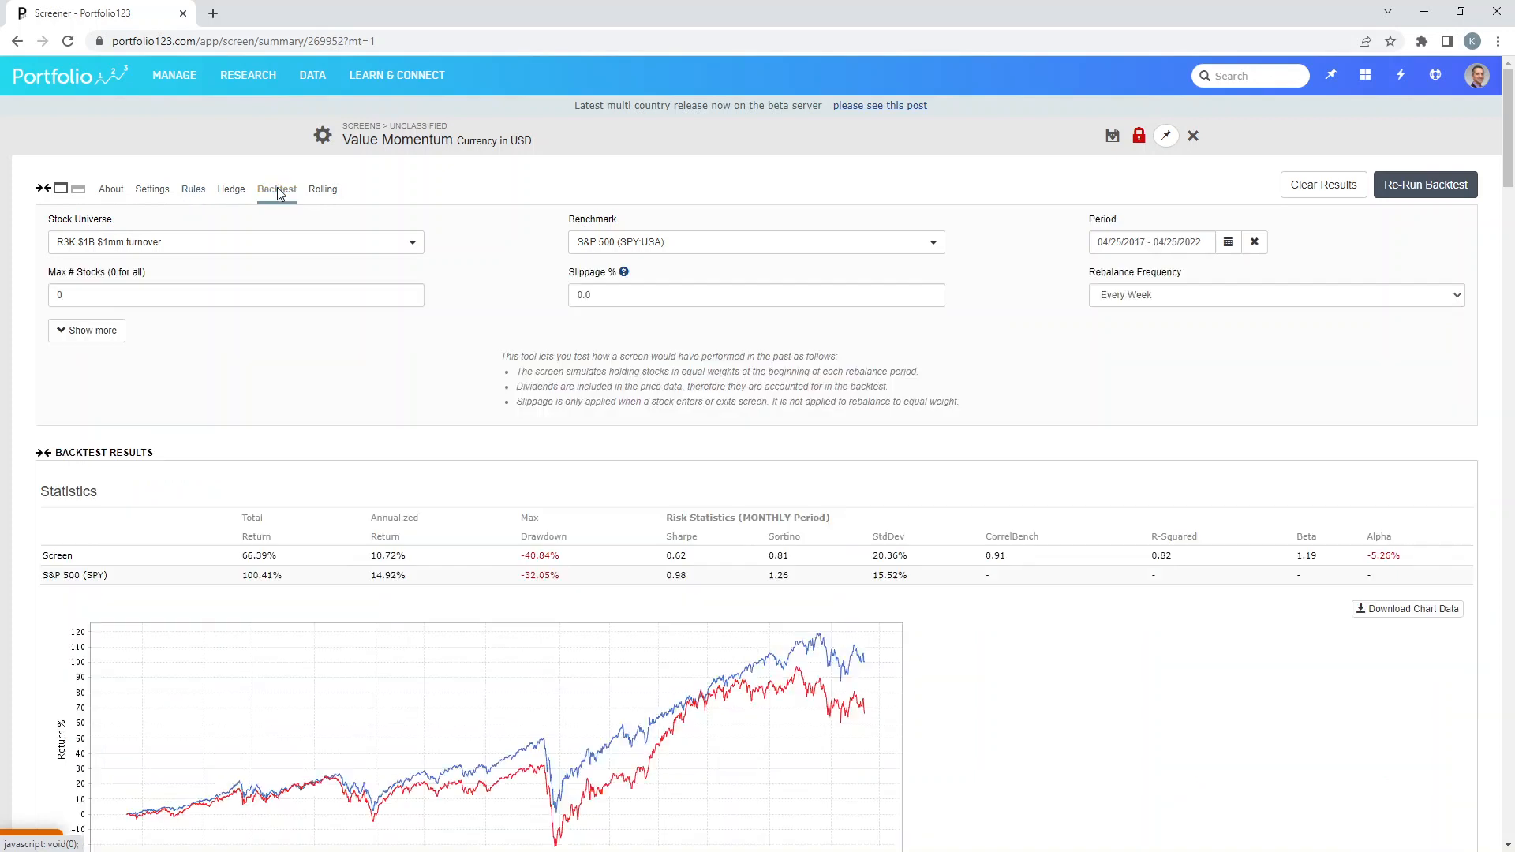
{"action": "left_click", "coordinate": [1451, 184]}
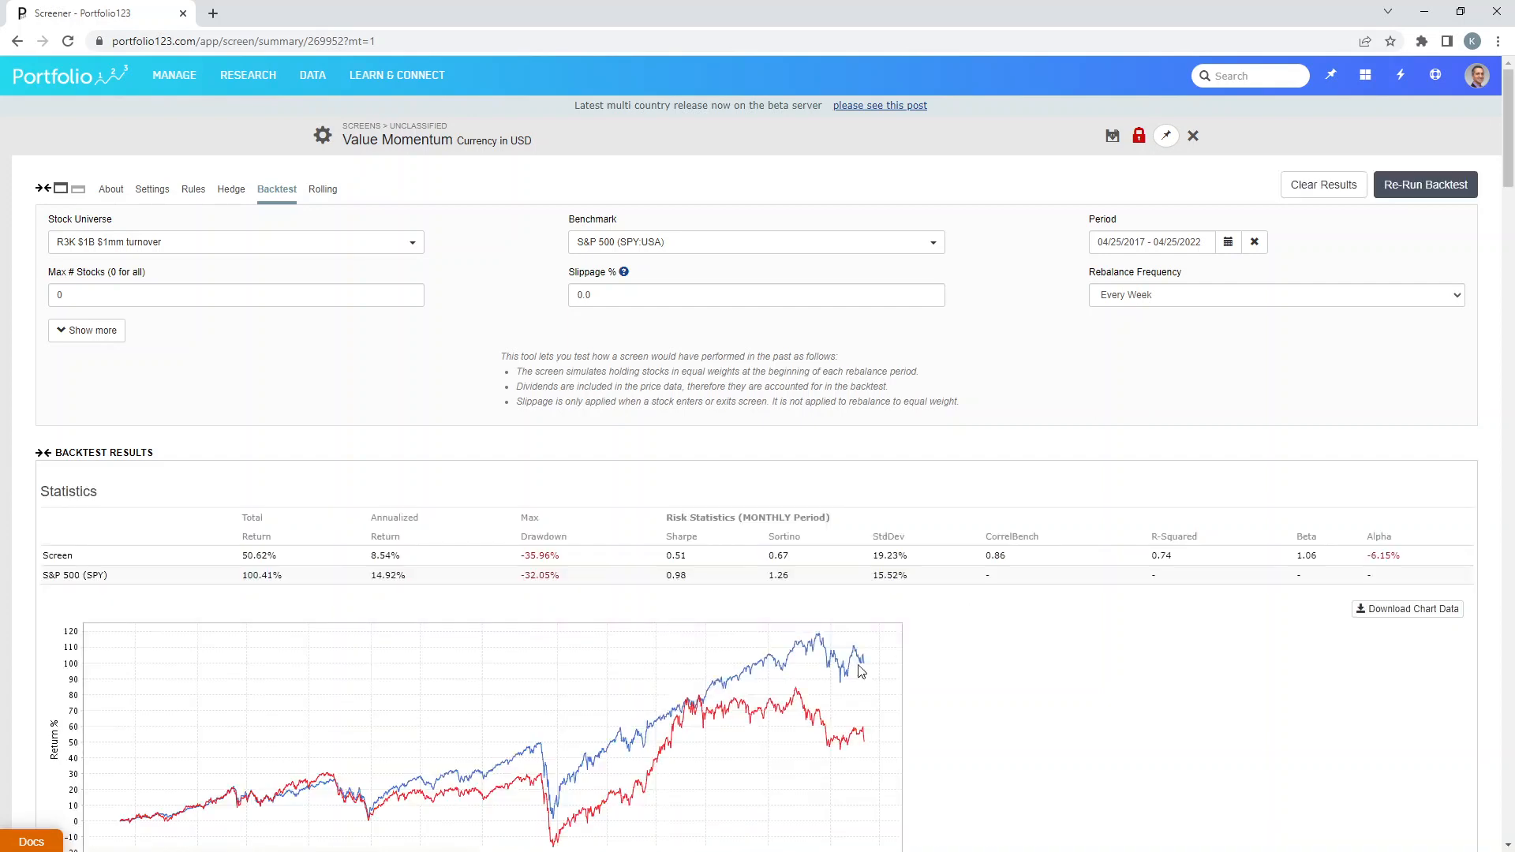
{"action": "scroll", "coordinate": [861, 670], "scroll_direction": "down", "scroll_amount": 5}
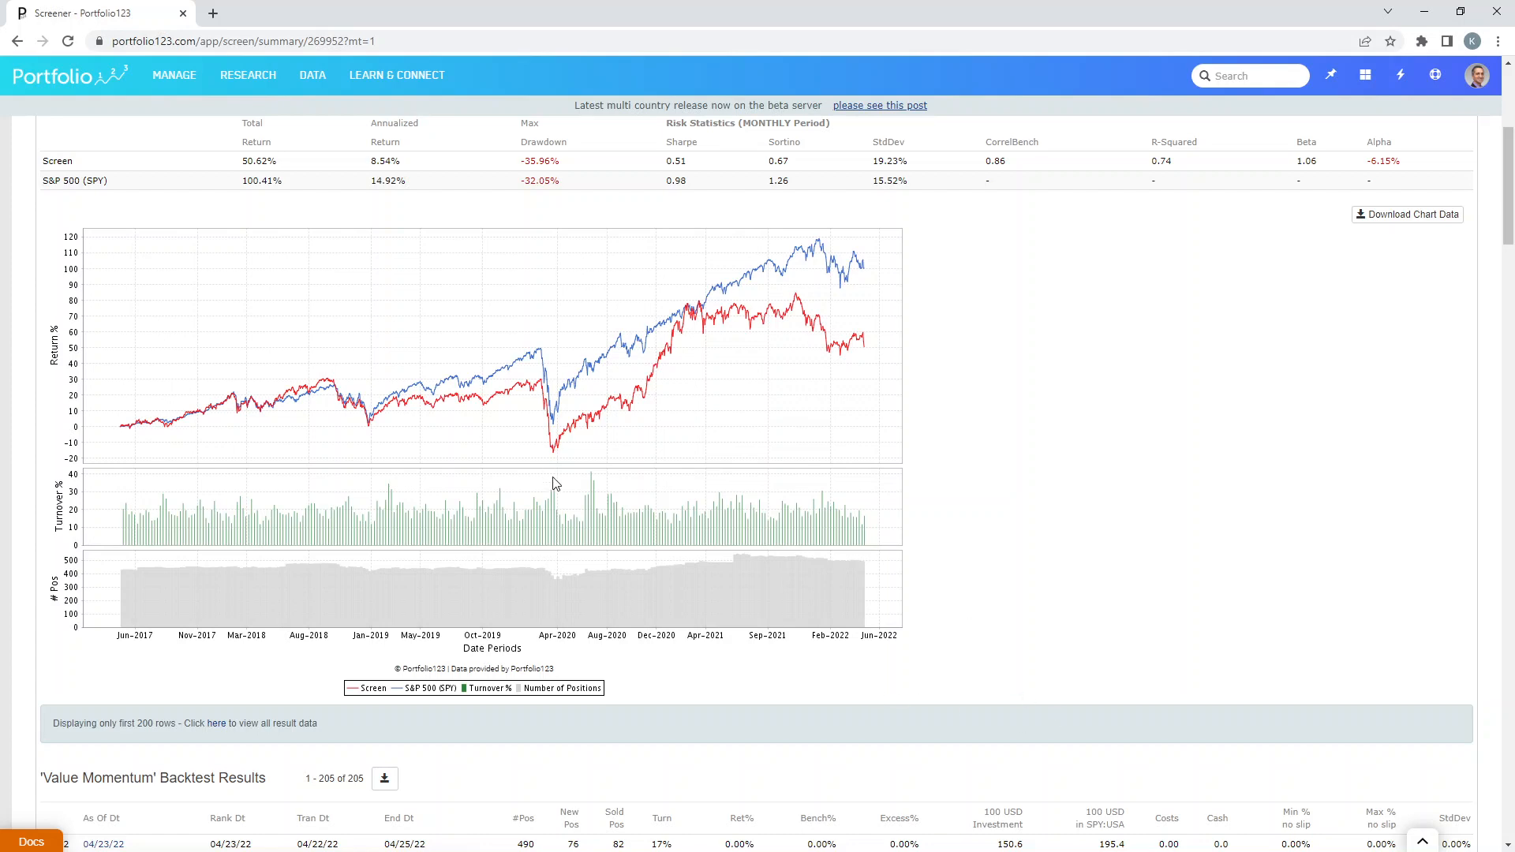
{"action": "scroll", "coordinate": [888, 484], "scroll_direction": "up", "scroll_amount": 3}
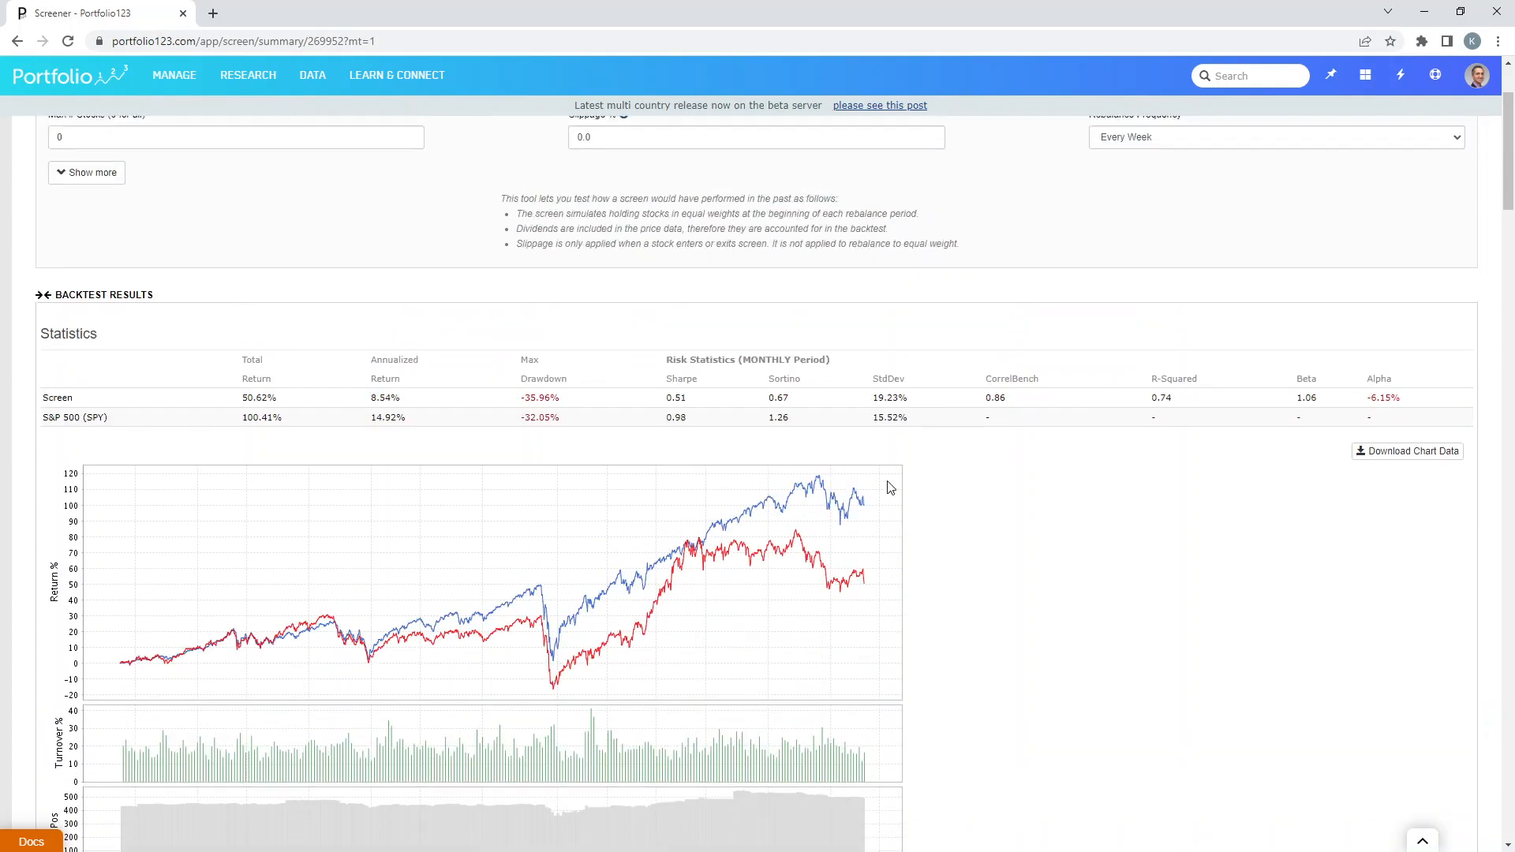
{"action": "scroll", "coordinate": [420, 677], "scroll_direction": "down", "scroll_amount": 5}
{"action": "scroll", "coordinate": [422, 663], "scroll_direction": "up", "scroll_amount": 7}
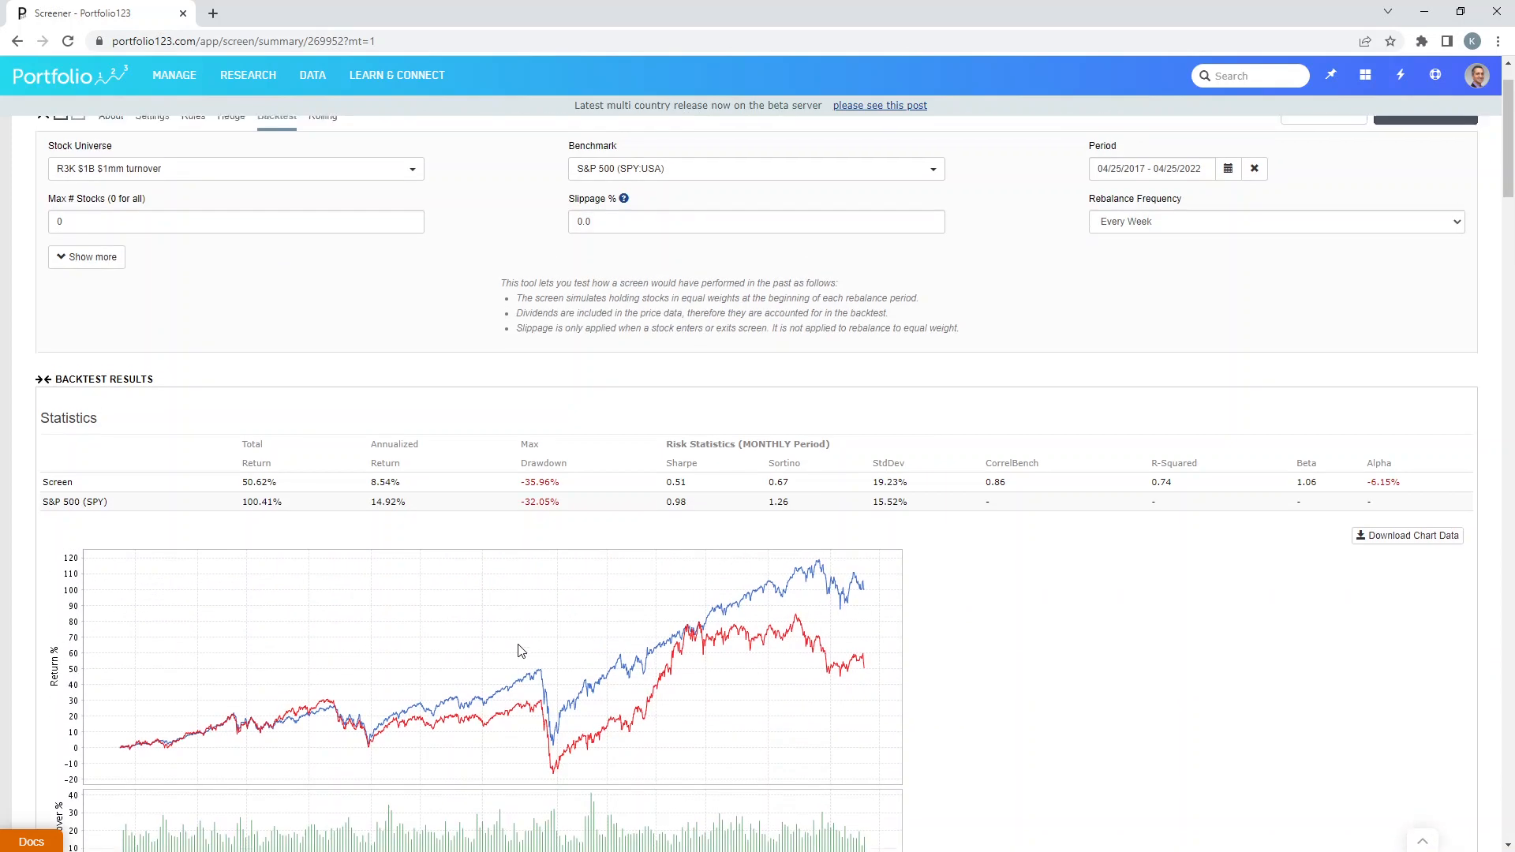
{"action": "scroll", "coordinate": [392, 484], "scroll_direction": "down", "scroll_amount": 2}
{"action": "scroll", "coordinate": [392, 484], "scroll_direction": "up", "scroll_amount": 2}
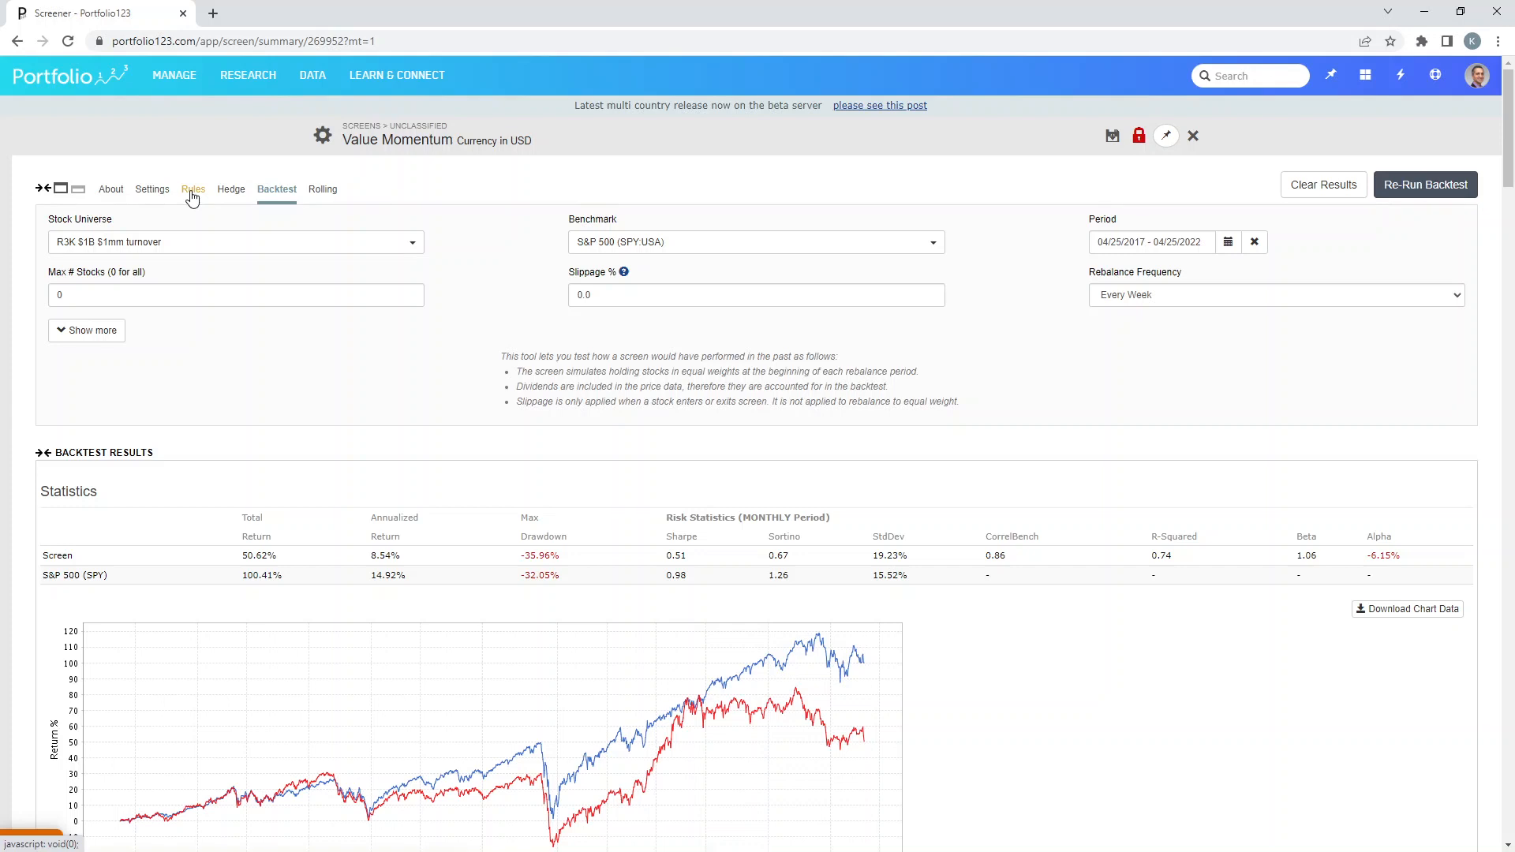
Step: Add PEExclXorTTM<10 as the second long rule, using the trailing 12 months Price to Earnings (PE) Excl Xor factor
{"action": "left_click", "coordinate": [191, 197]}
{"action": "left_click", "coordinate": [232, 632]}
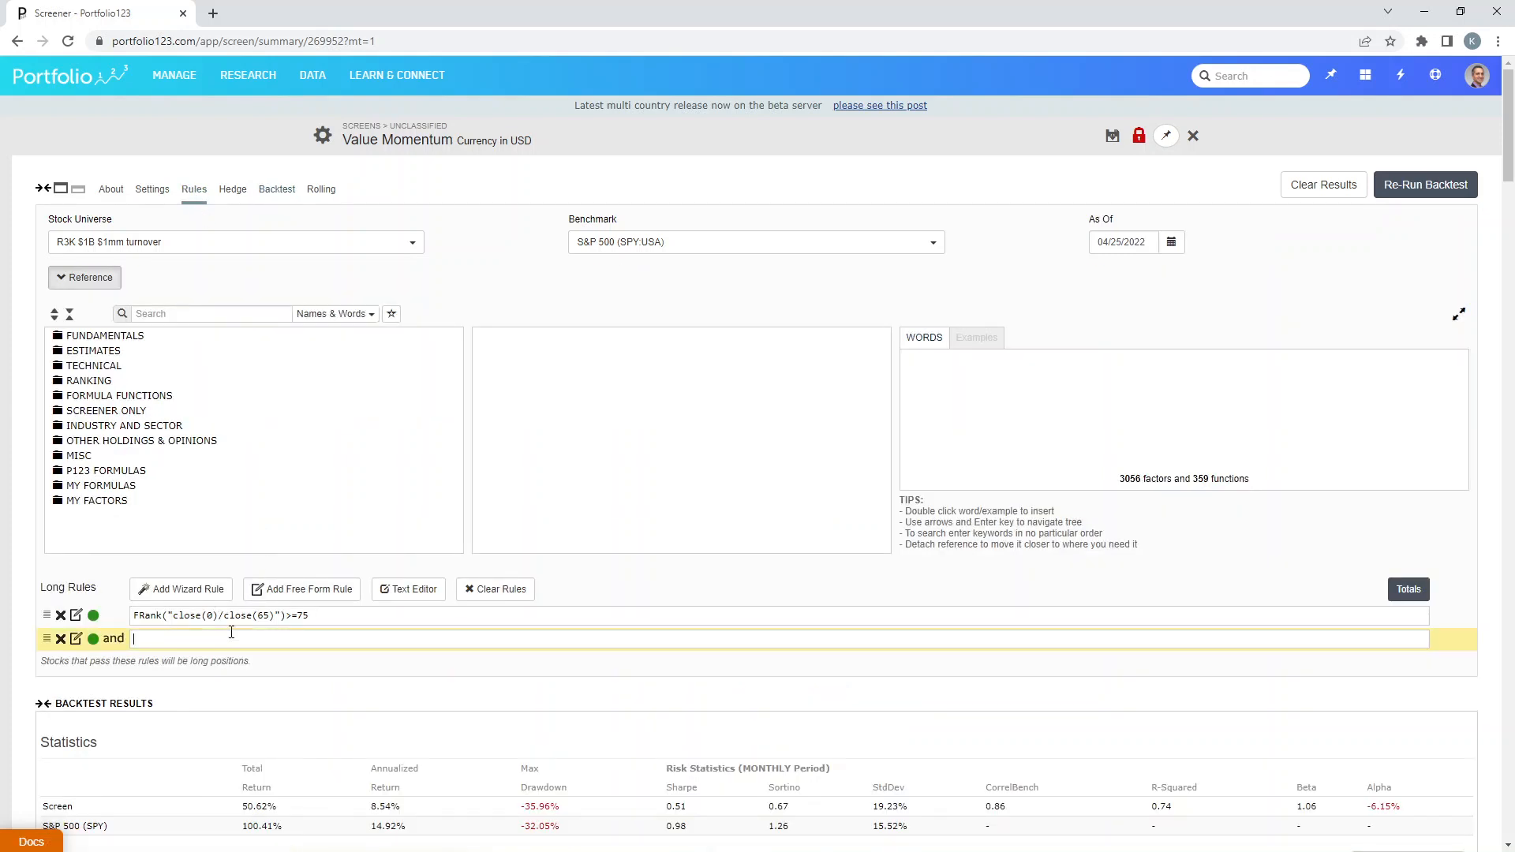
{"action": "type", "text": "pex"}
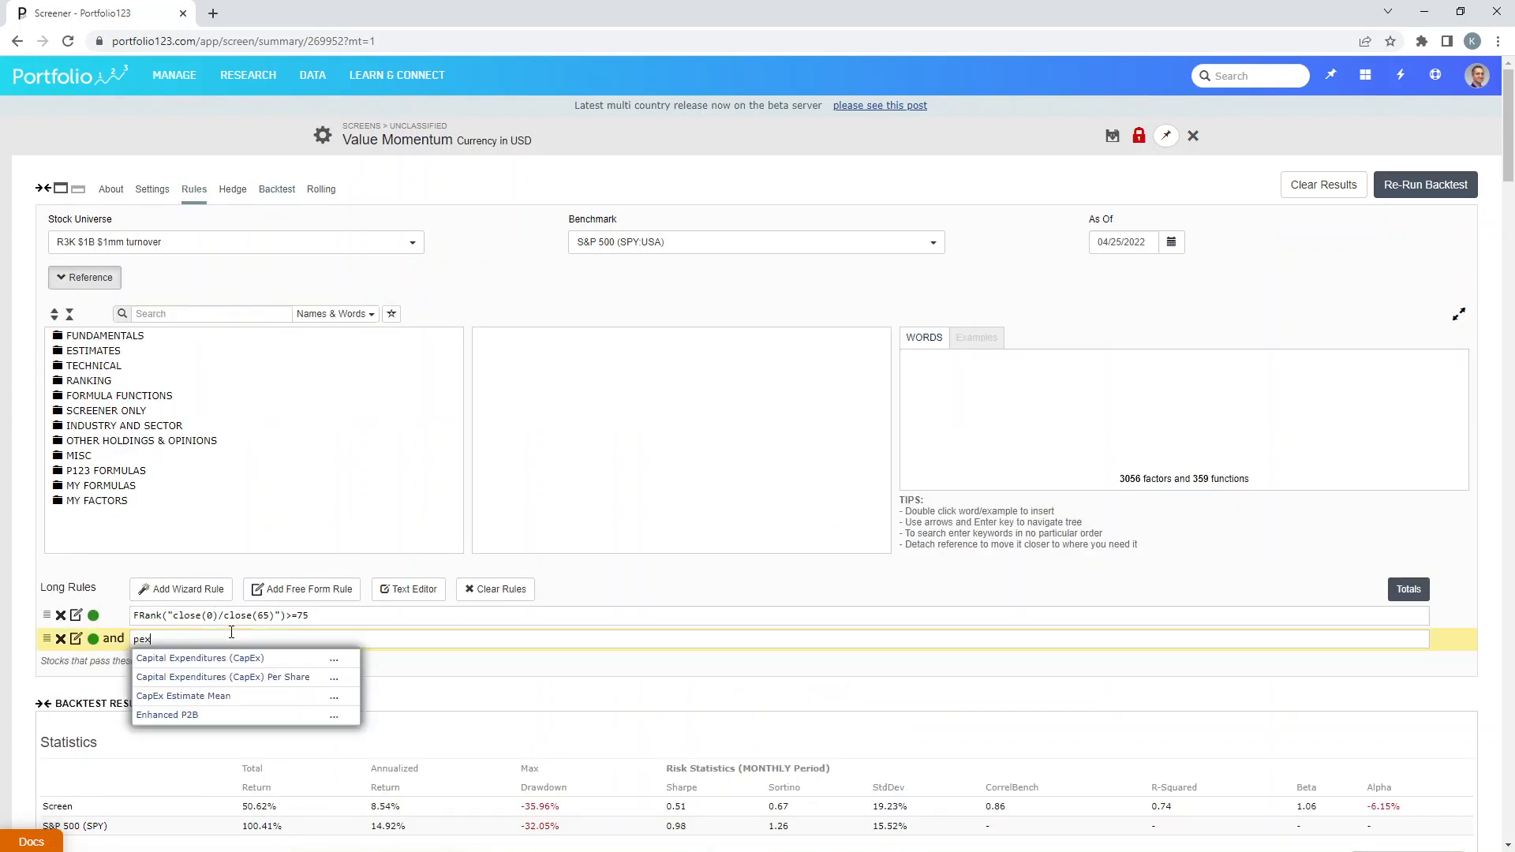
{"action": "type", "text": "riceto"}
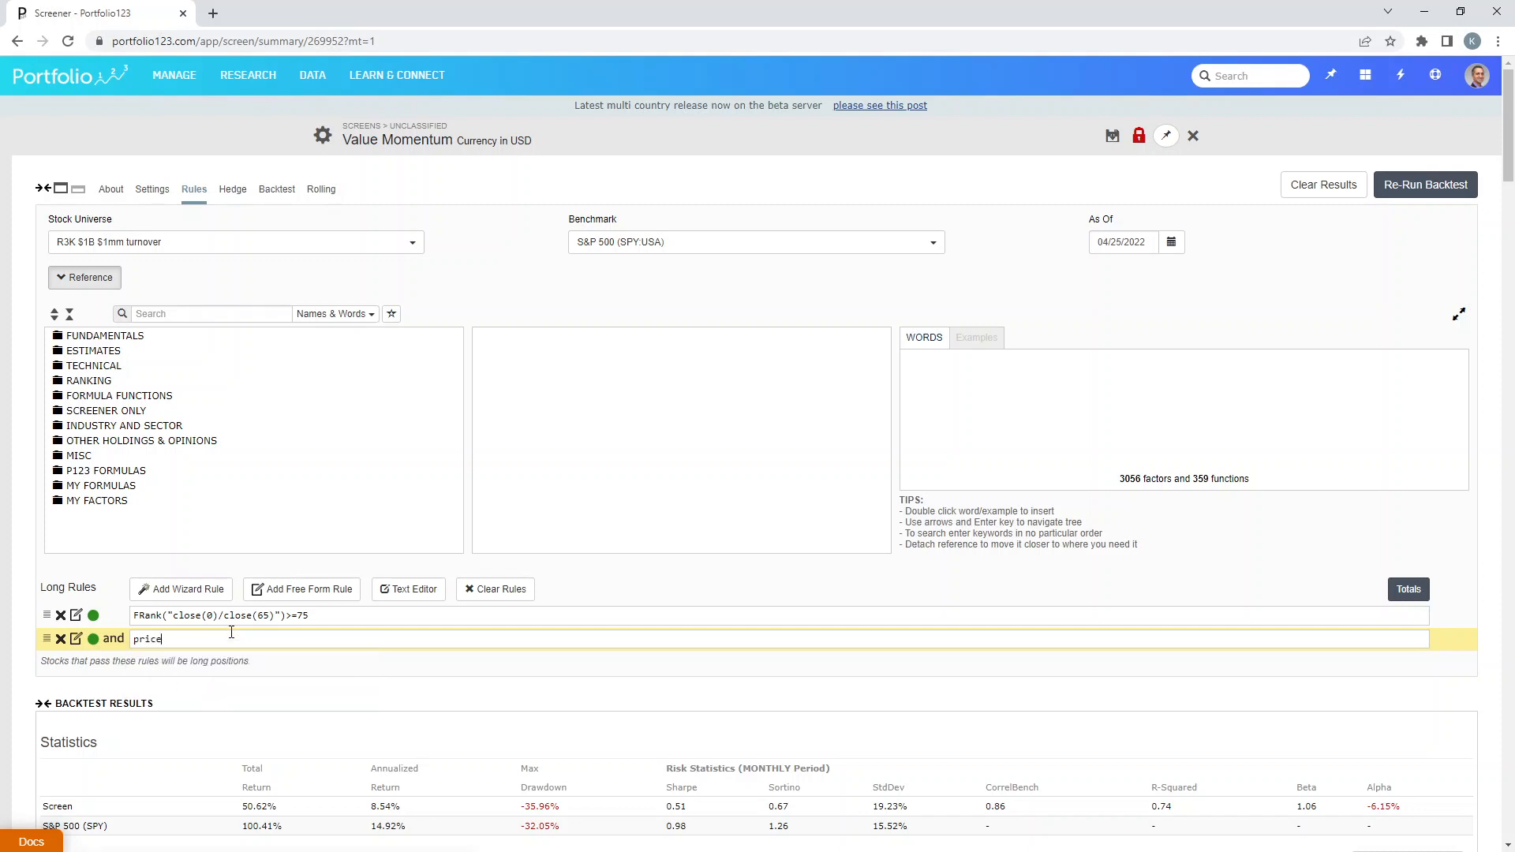
{"action": "key", "text": "BackSpace"}
{"action": "key", "text": "BackSpace"}
{"action": "key", "text": "BackSpace"}
{"action": "type", "text": "e"}
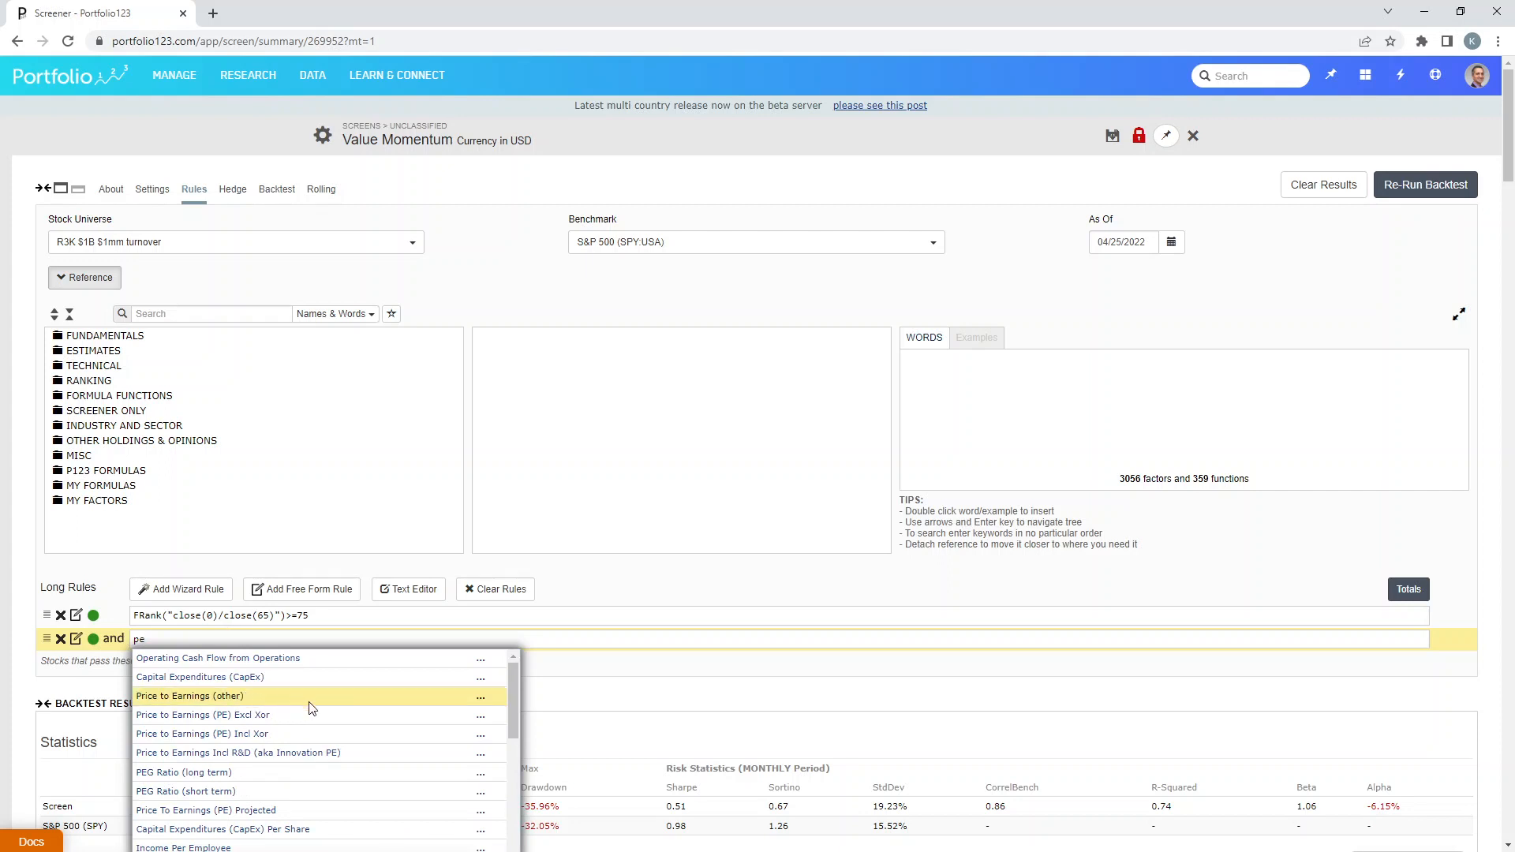
{"action": "left_click", "coordinate": [267, 721]}
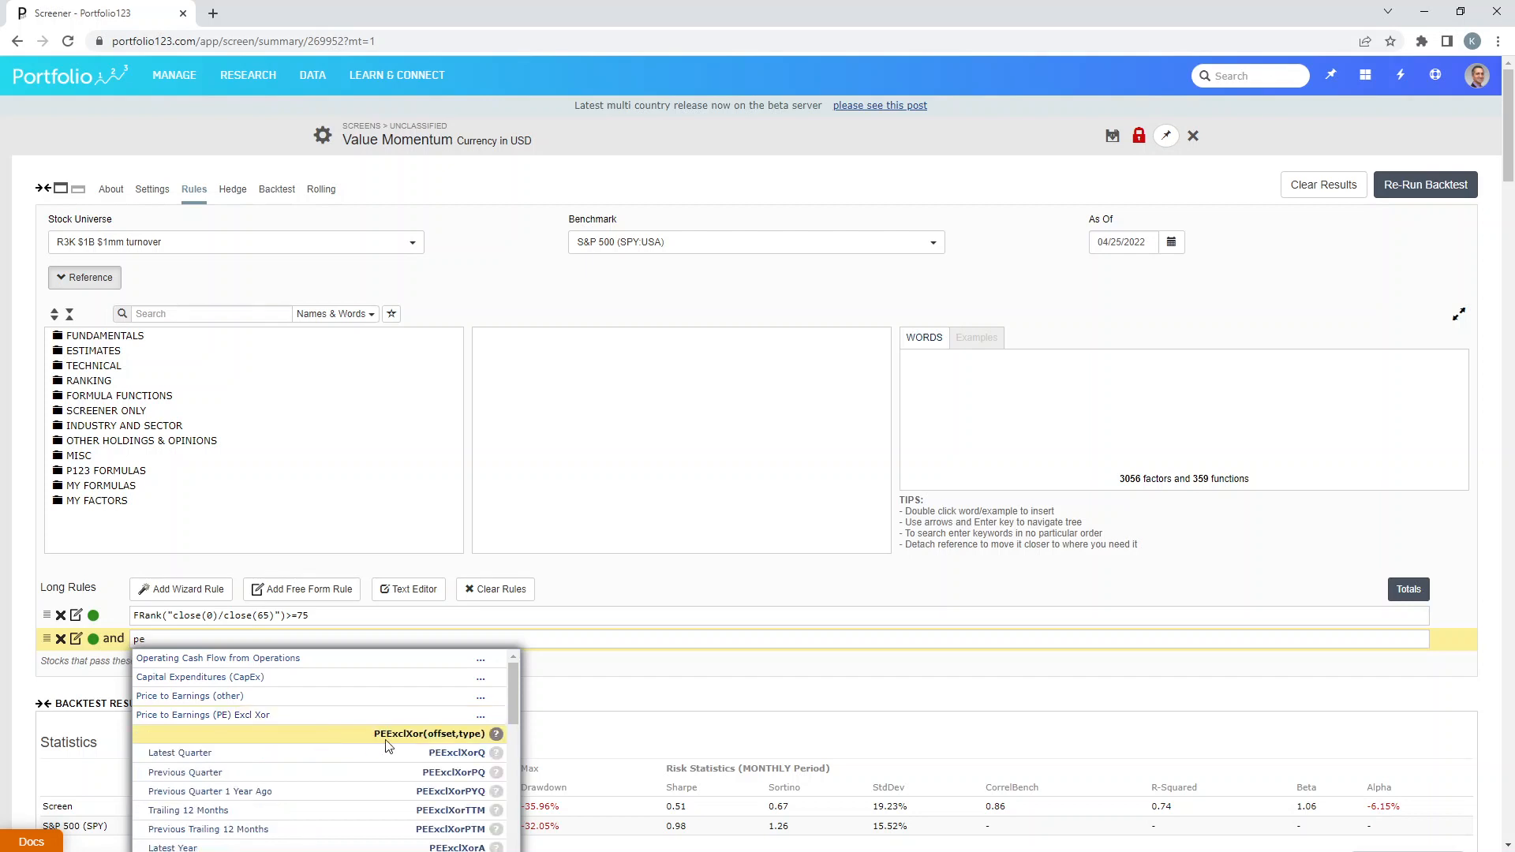
{"action": "scroll", "coordinate": [446, 726], "scroll_direction": "down", "scroll_amount": 1}
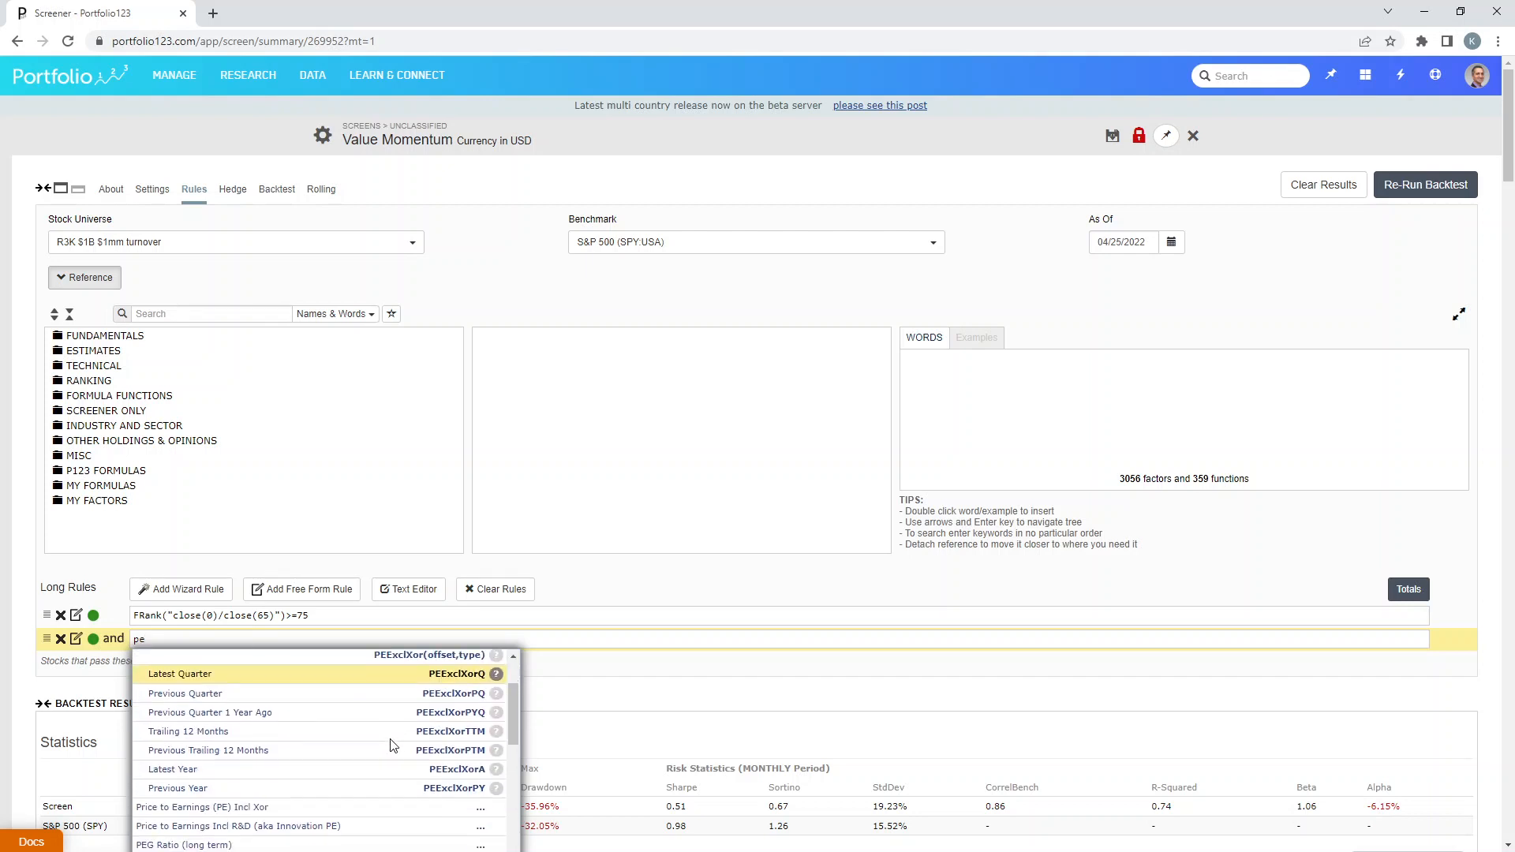
{"action": "left_click", "coordinate": [434, 734]}
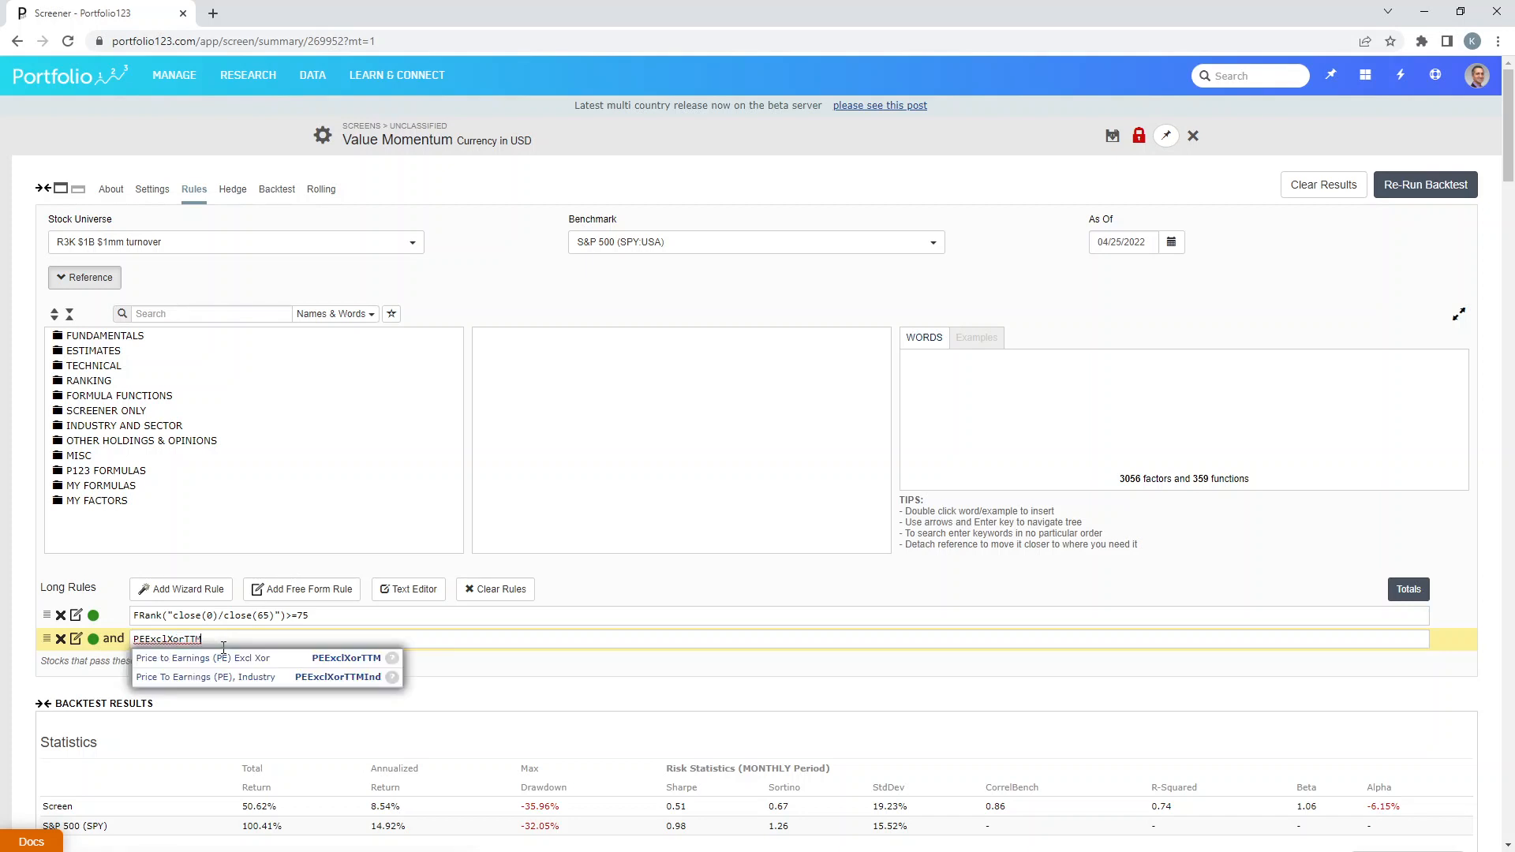
{"action": "type", "text": "<10"}
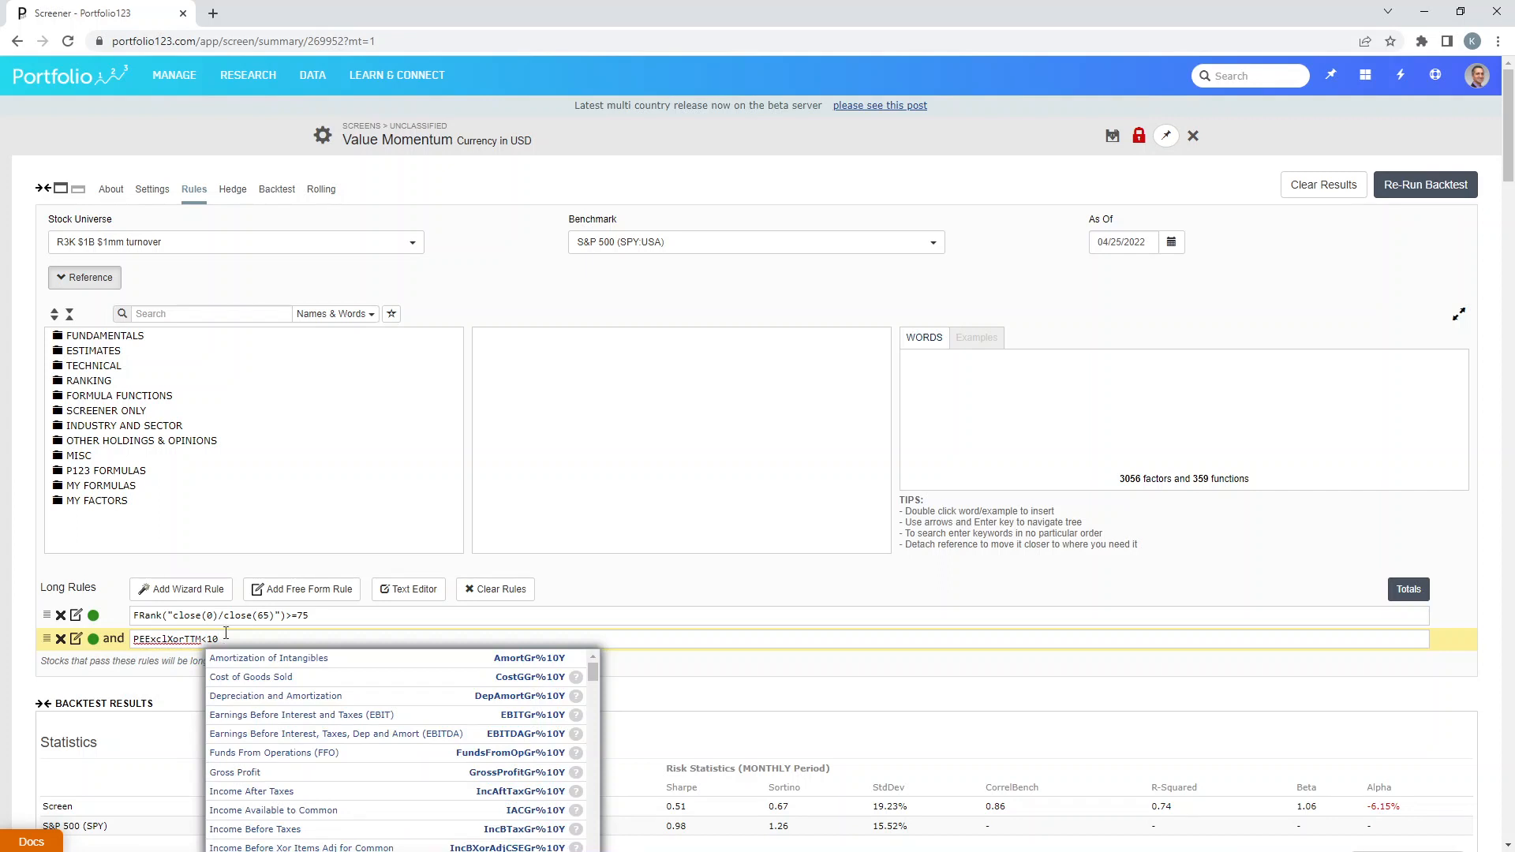
Step: Re-run the backtest with both the momentum and the PE rule and review the statistics and performance chart
{"action": "left_click", "coordinate": [1412, 186]}
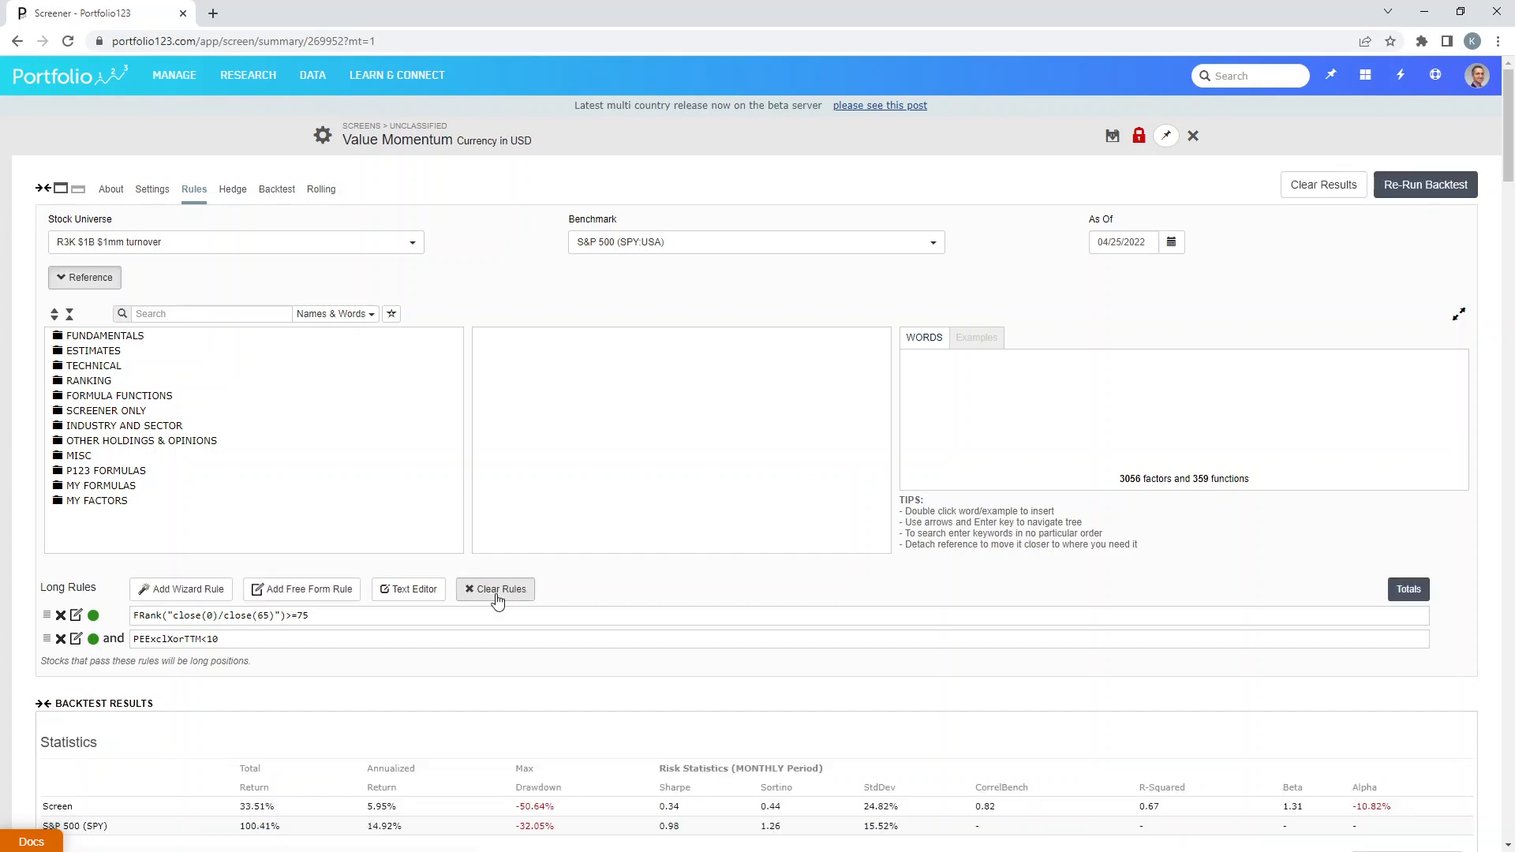
{"action": "scroll", "coordinate": [497, 601], "scroll_direction": "down", "scroll_amount": 7}
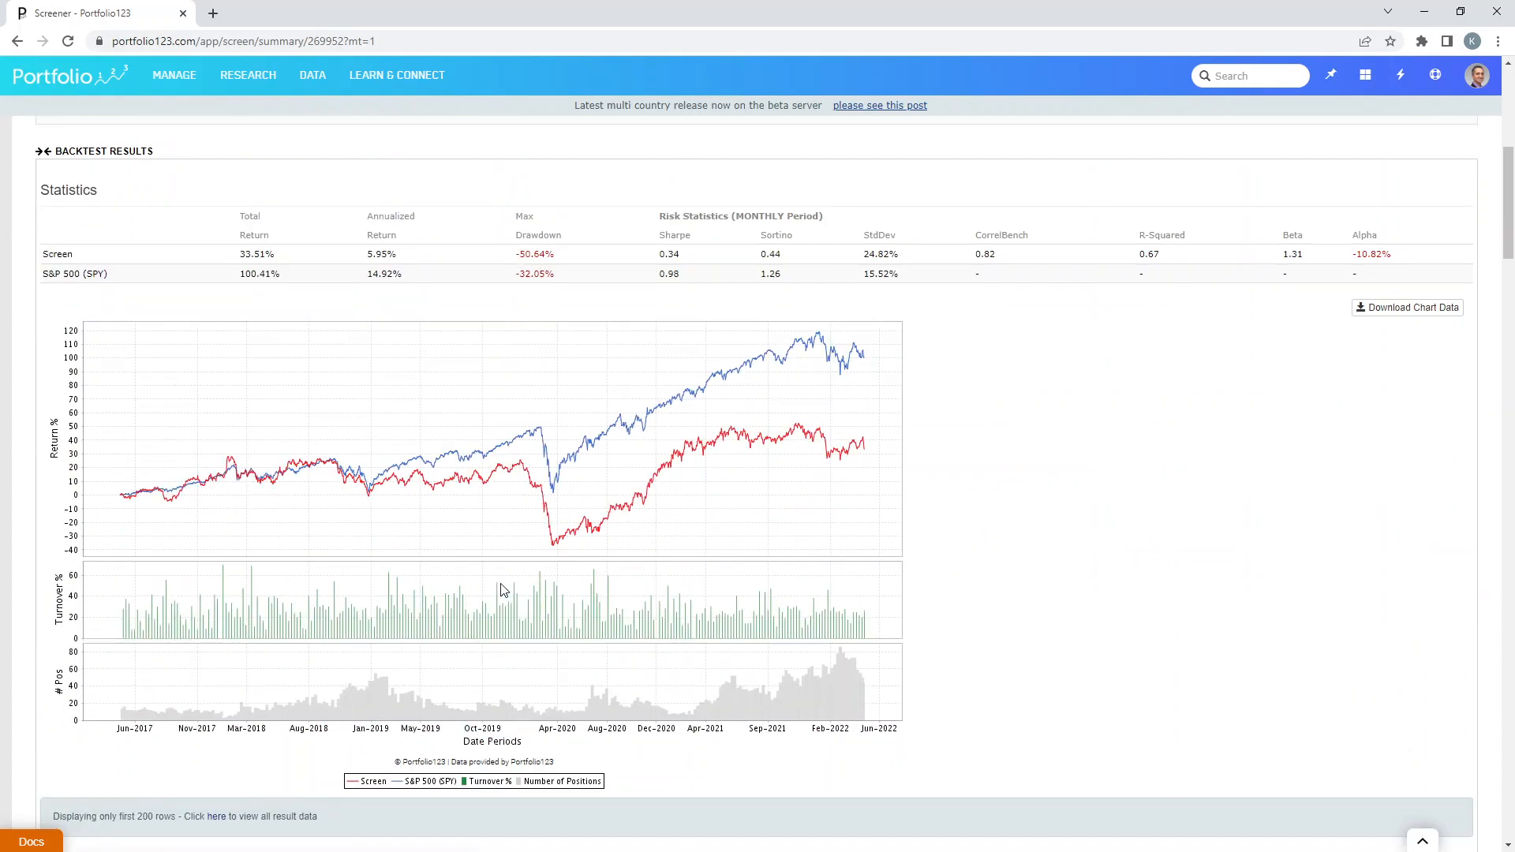
{"action": "scroll", "coordinate": [503, 590], "scroll_direction": "up", "scroll_amount": 3}
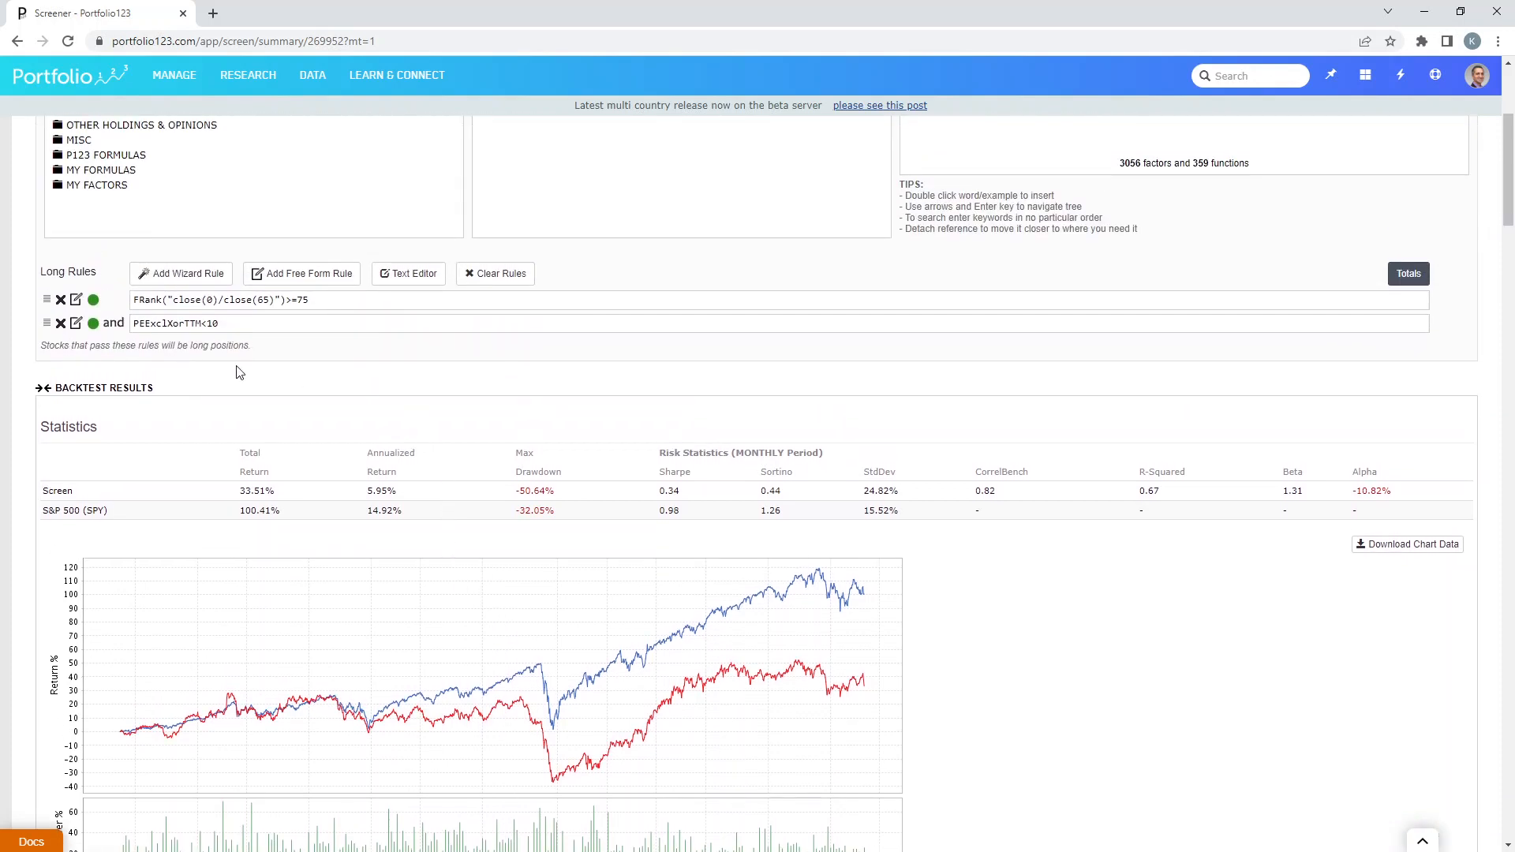
Step: Delete the PEExclXorTTM<10 rule and recalculate the totals for the remaining long rule
{"action": "left_click", "coordinate": [61, 323]}
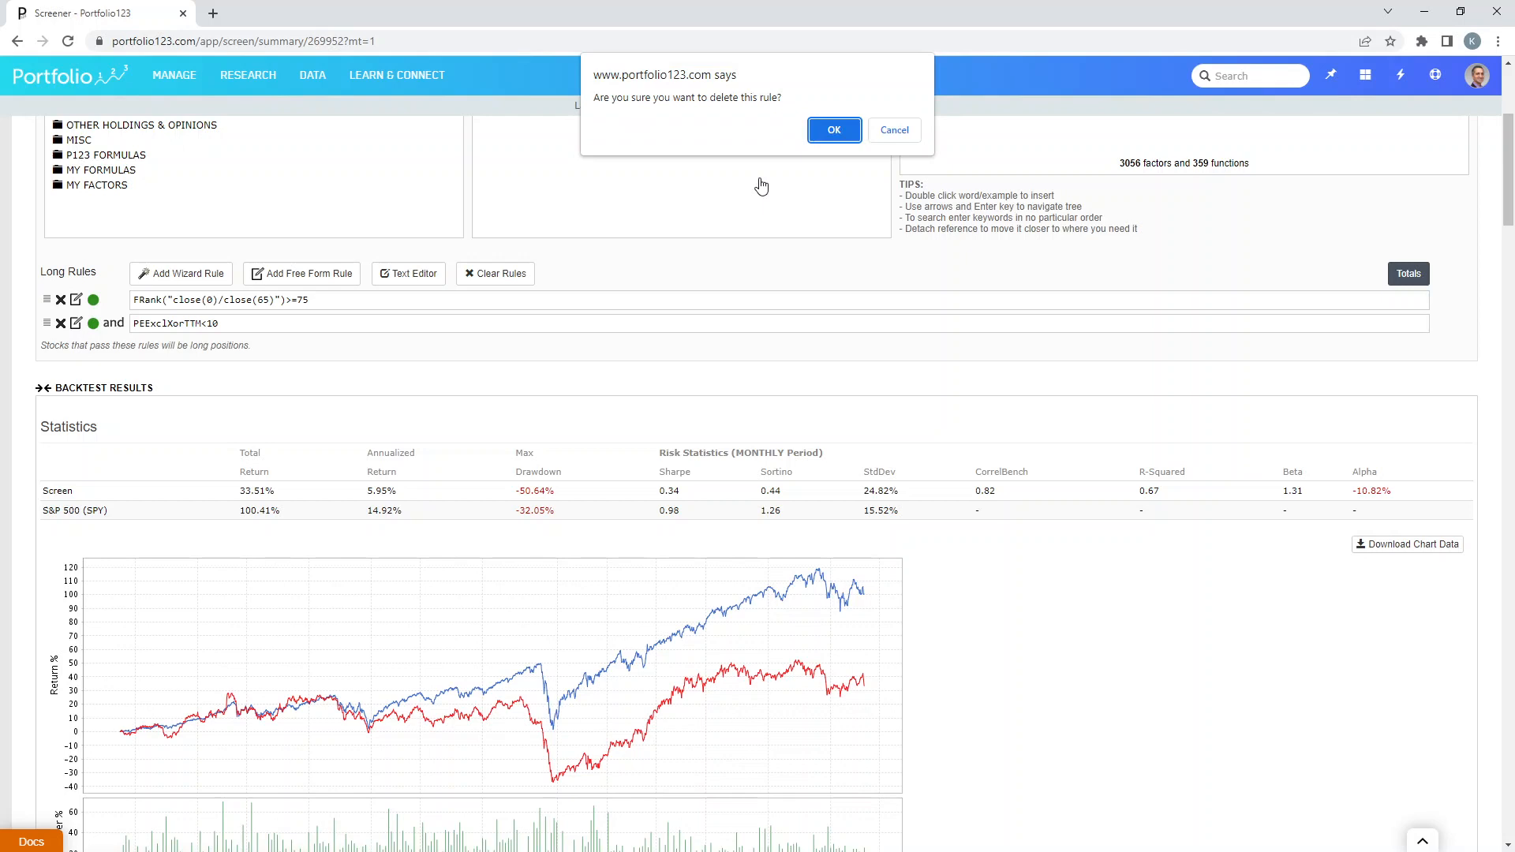
{"action": "left_click", "coordinate": [830, 129]}
{"action": "scroll", "coordinate": [749, 625], "scroll_direction": "down", "scroll_amount": 2}
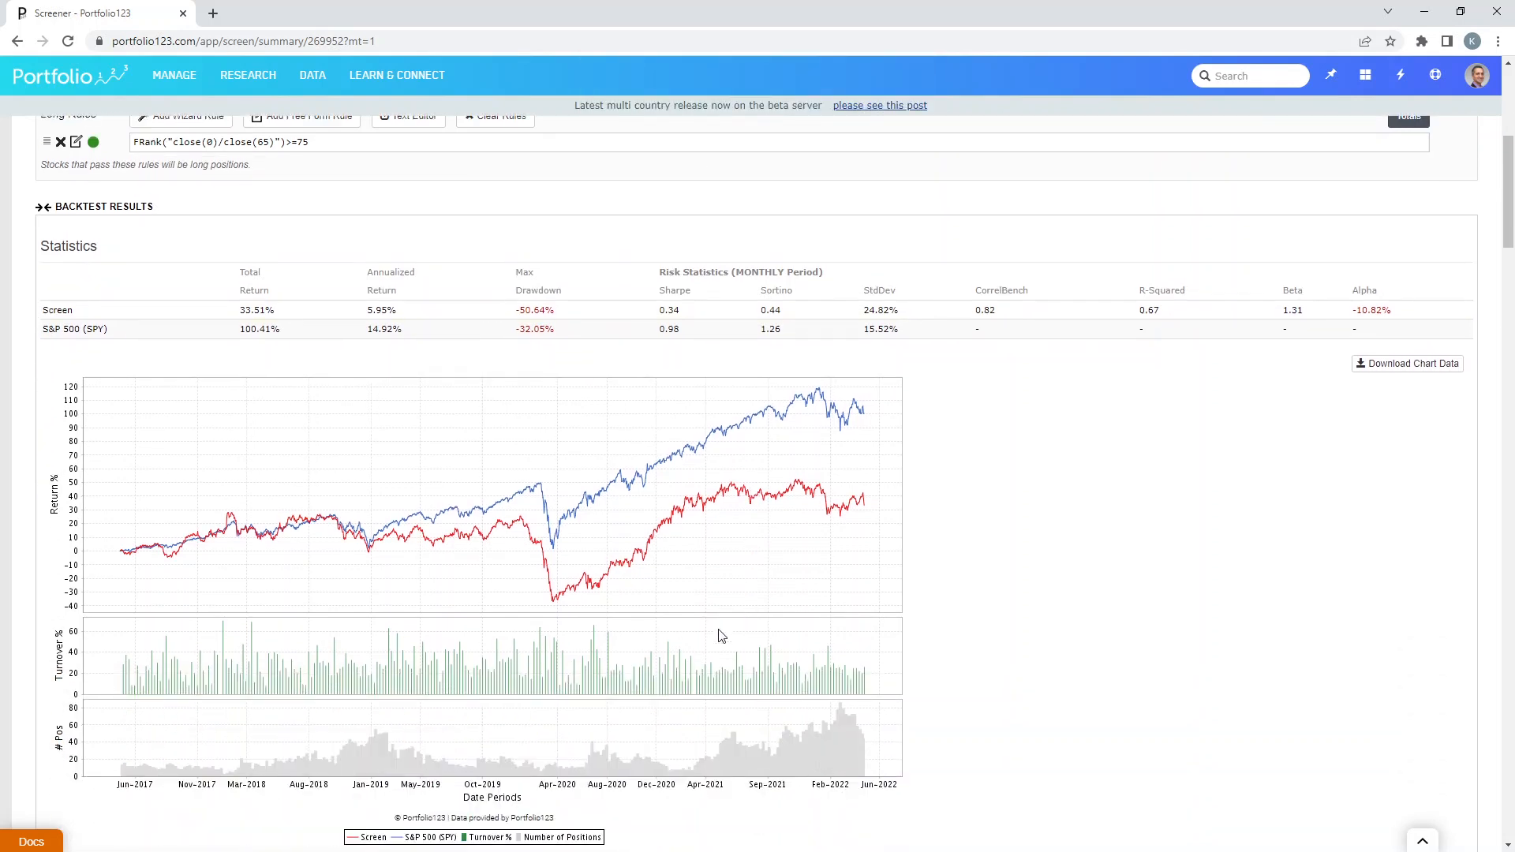
{"action": "scroll", "coordinate": [757, 628], "scroll_direction": "up", "scroll_amount": 1}
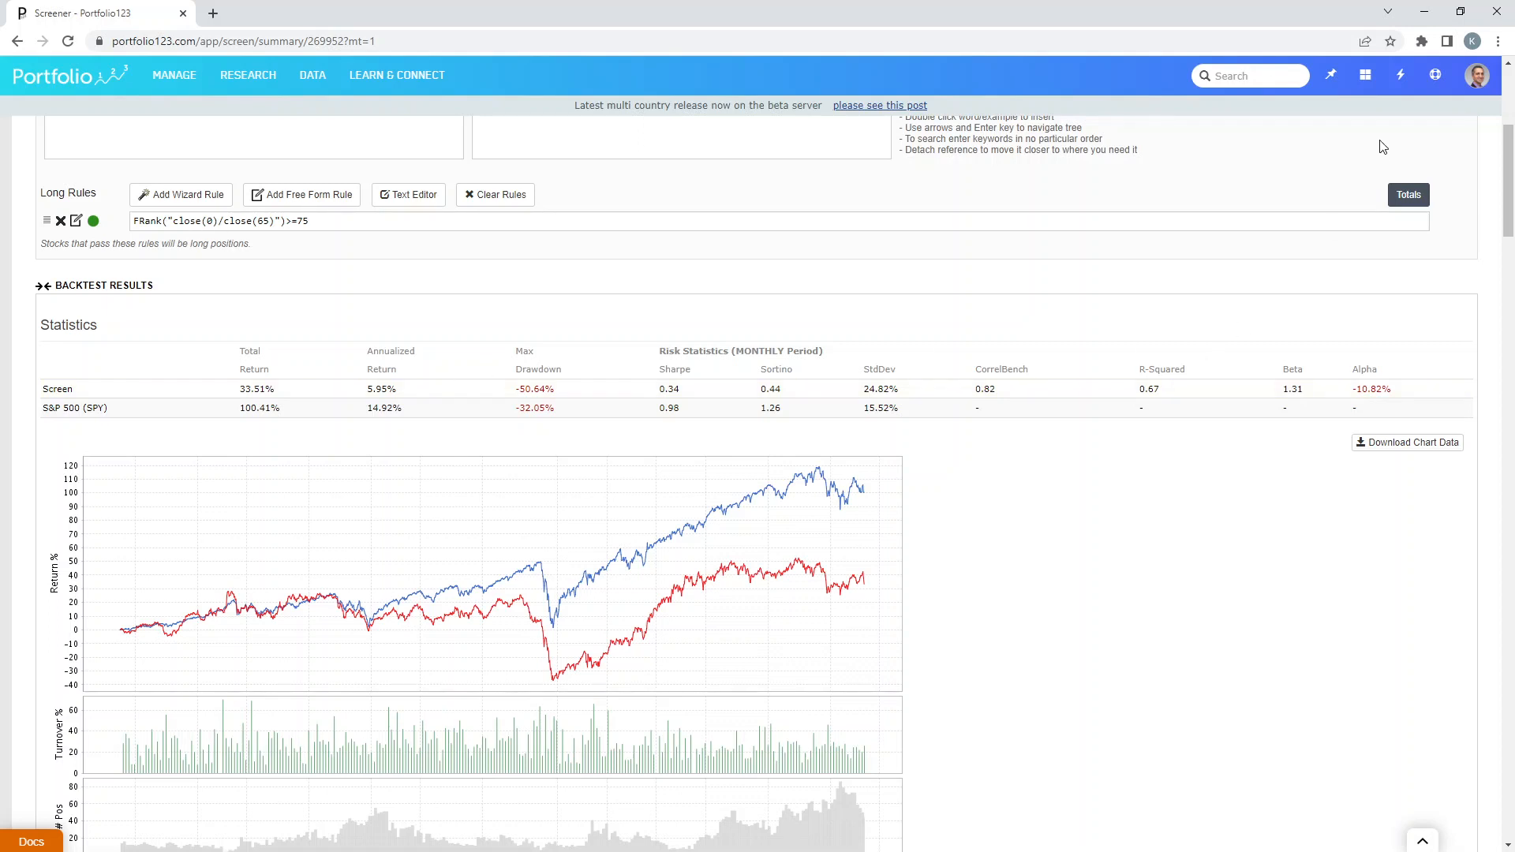
{"action": "scroll", "coordinate": [1381, 145], "scroll_direction": "up", "scroll_amount": 2}
{"action": "left_click", "coordinate": [1407, 354]}
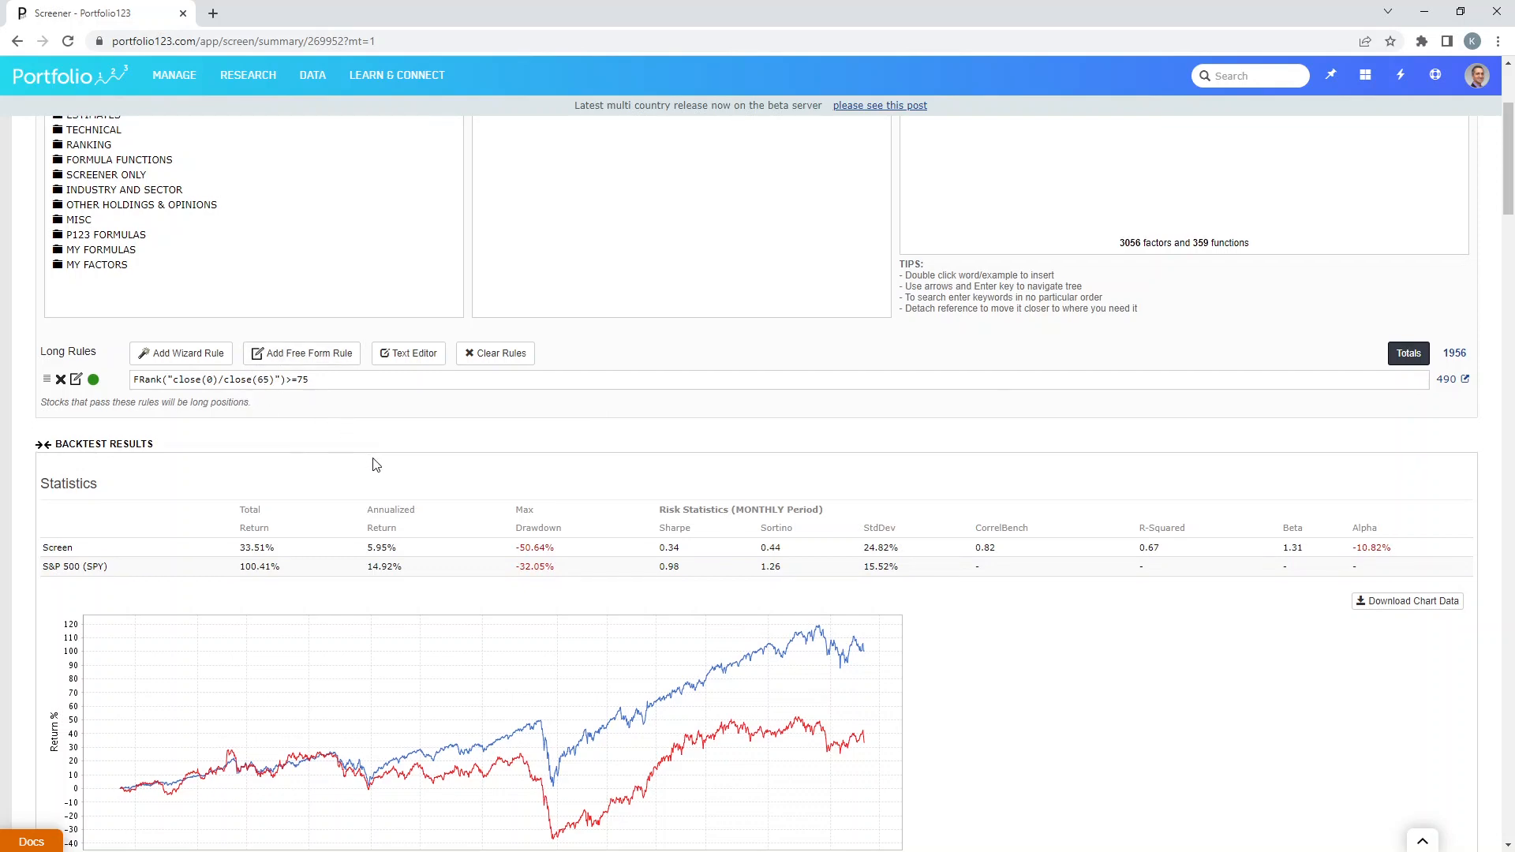
Step: Set the screen's ranking method to Quick Rank in its settings
{"action": "scroll", "coordinate": [372, 463], "scroll_direction": "up", "scroll_amount": 3}
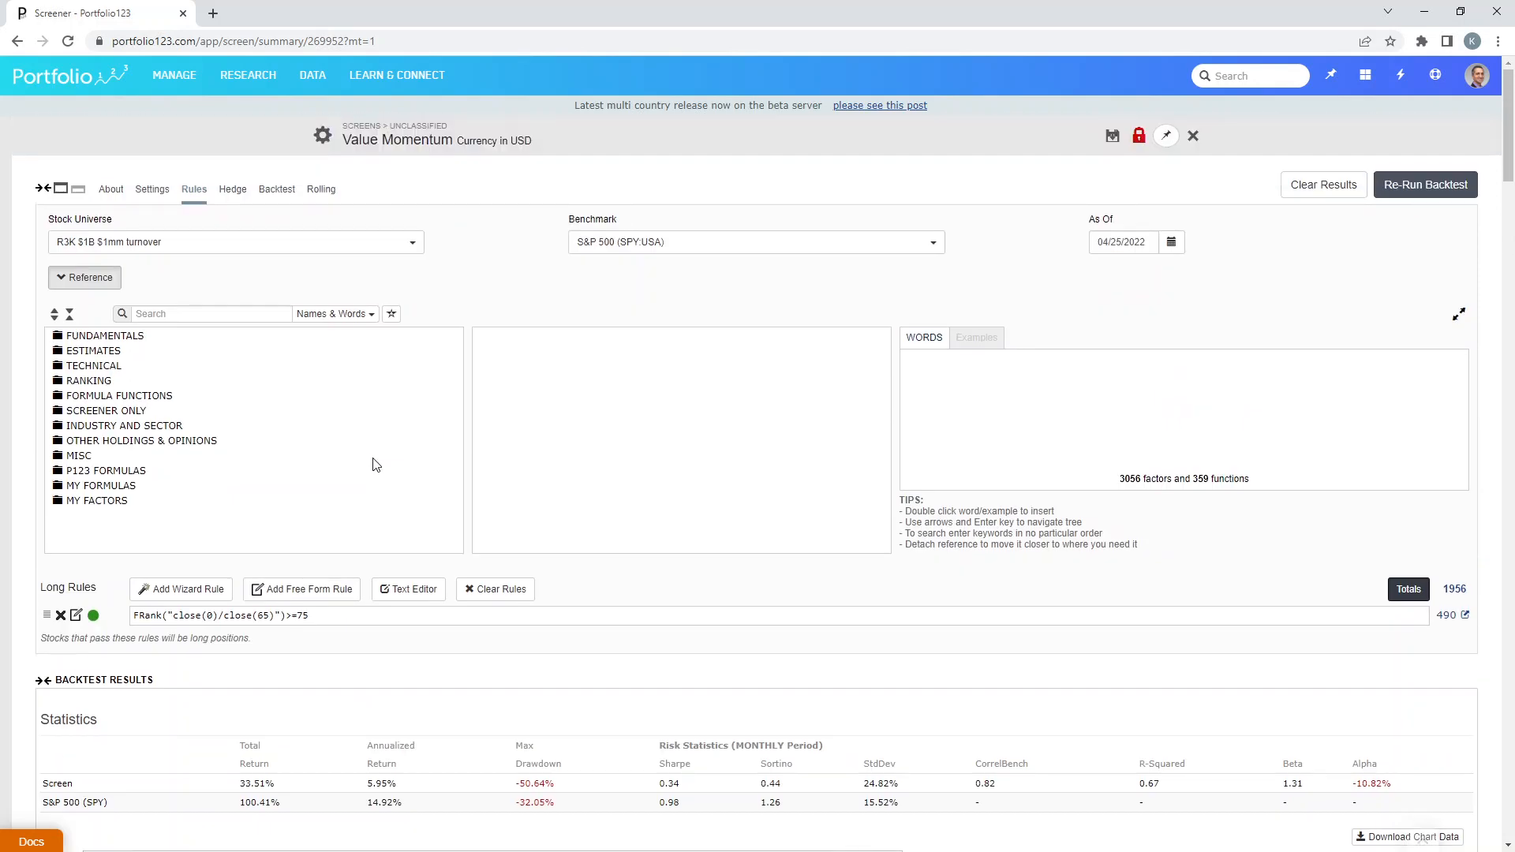
{"action": "left_click", "coordinate": [155, 195]}
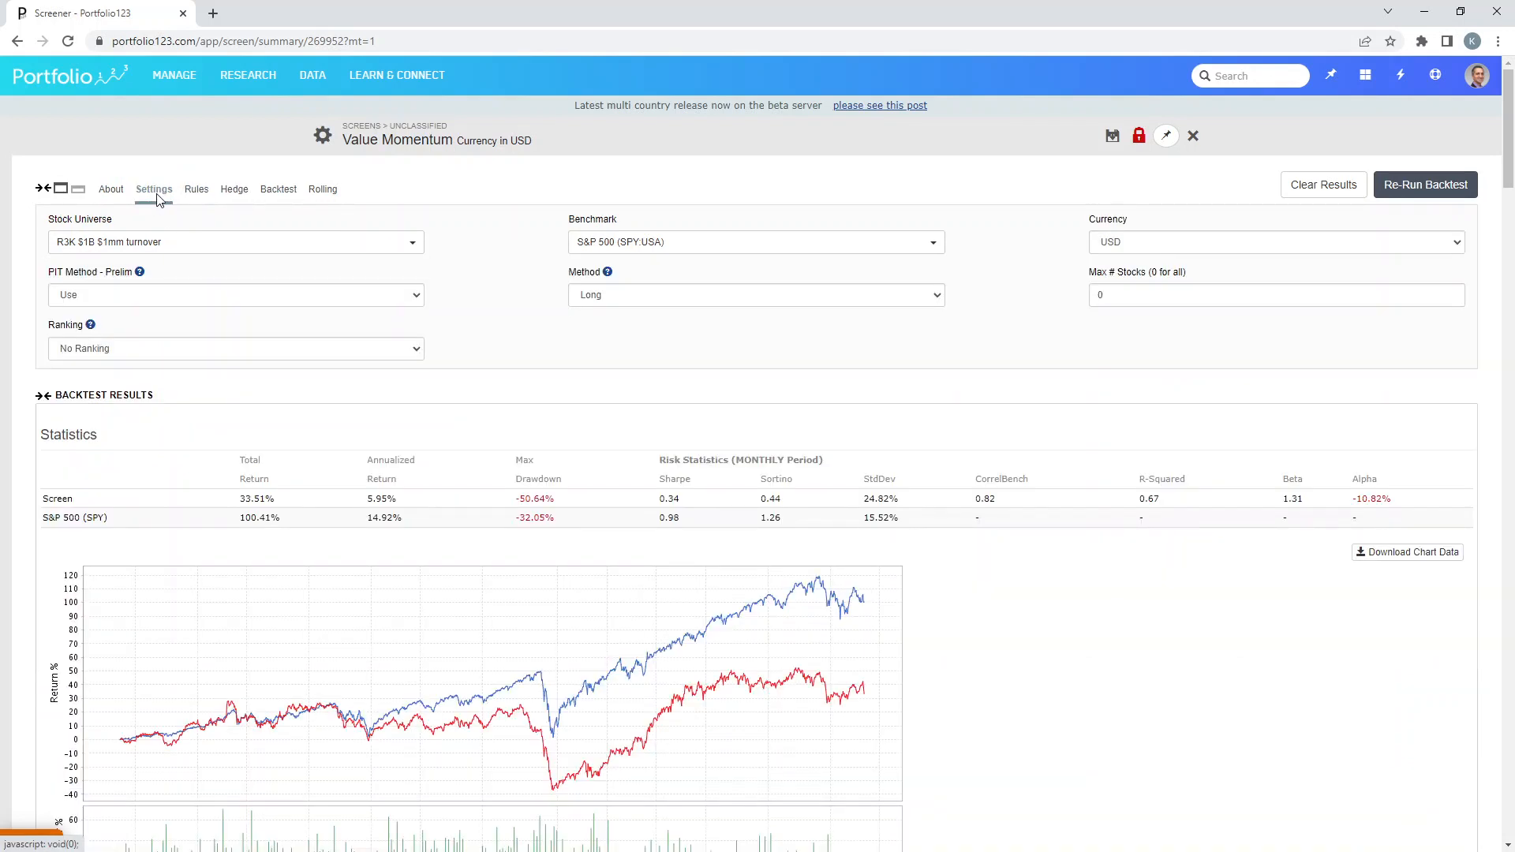
{"action": "left_click", "coordinate": [134, 349]}
{"action": "left_click", "coordinate": [117, 390]}
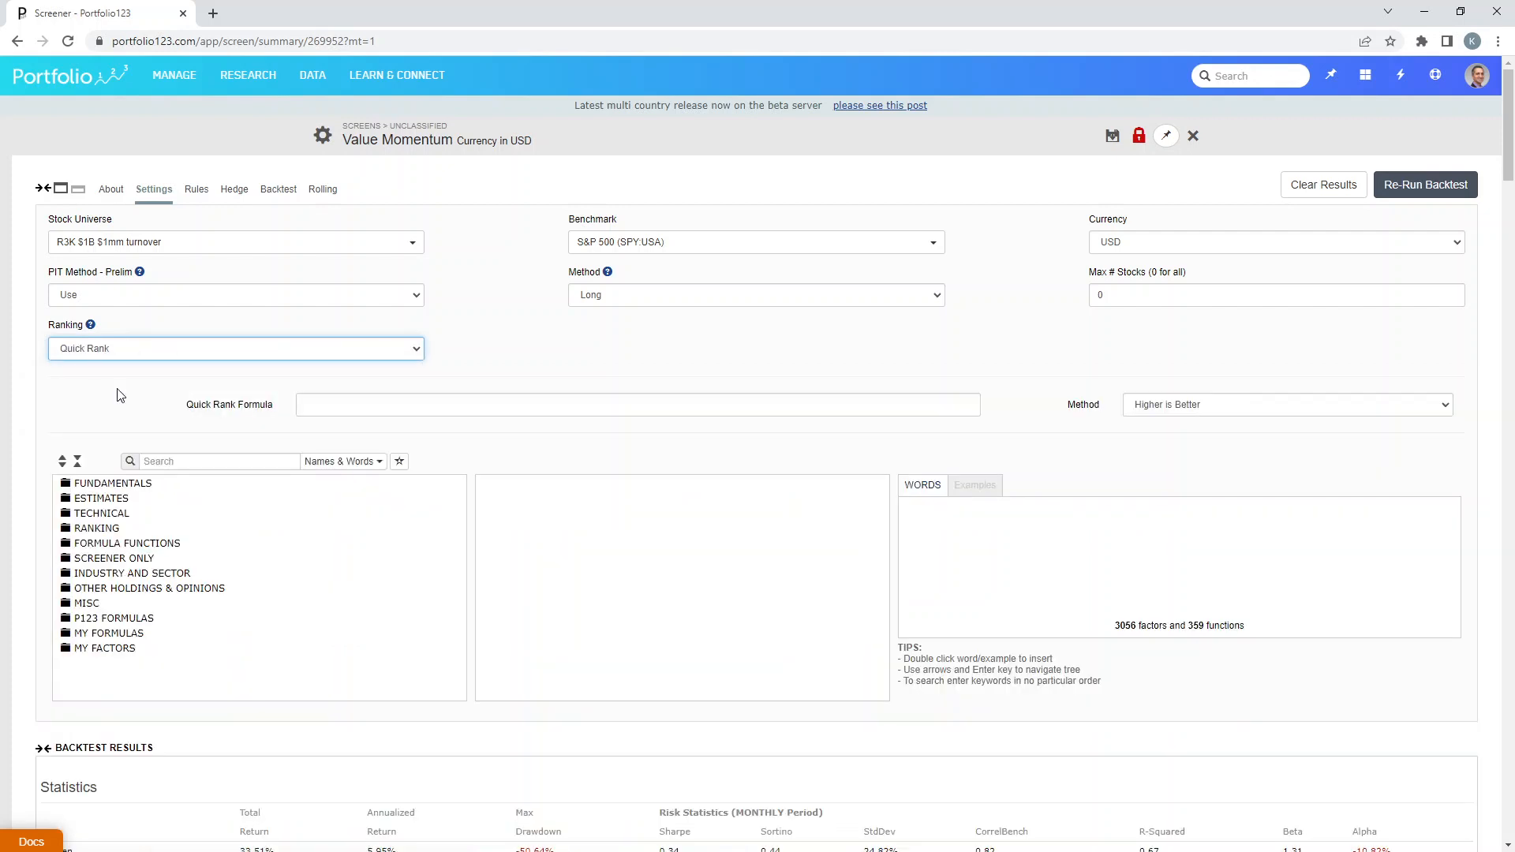
{"action": "left_click", "coordinate": [313, 405]}
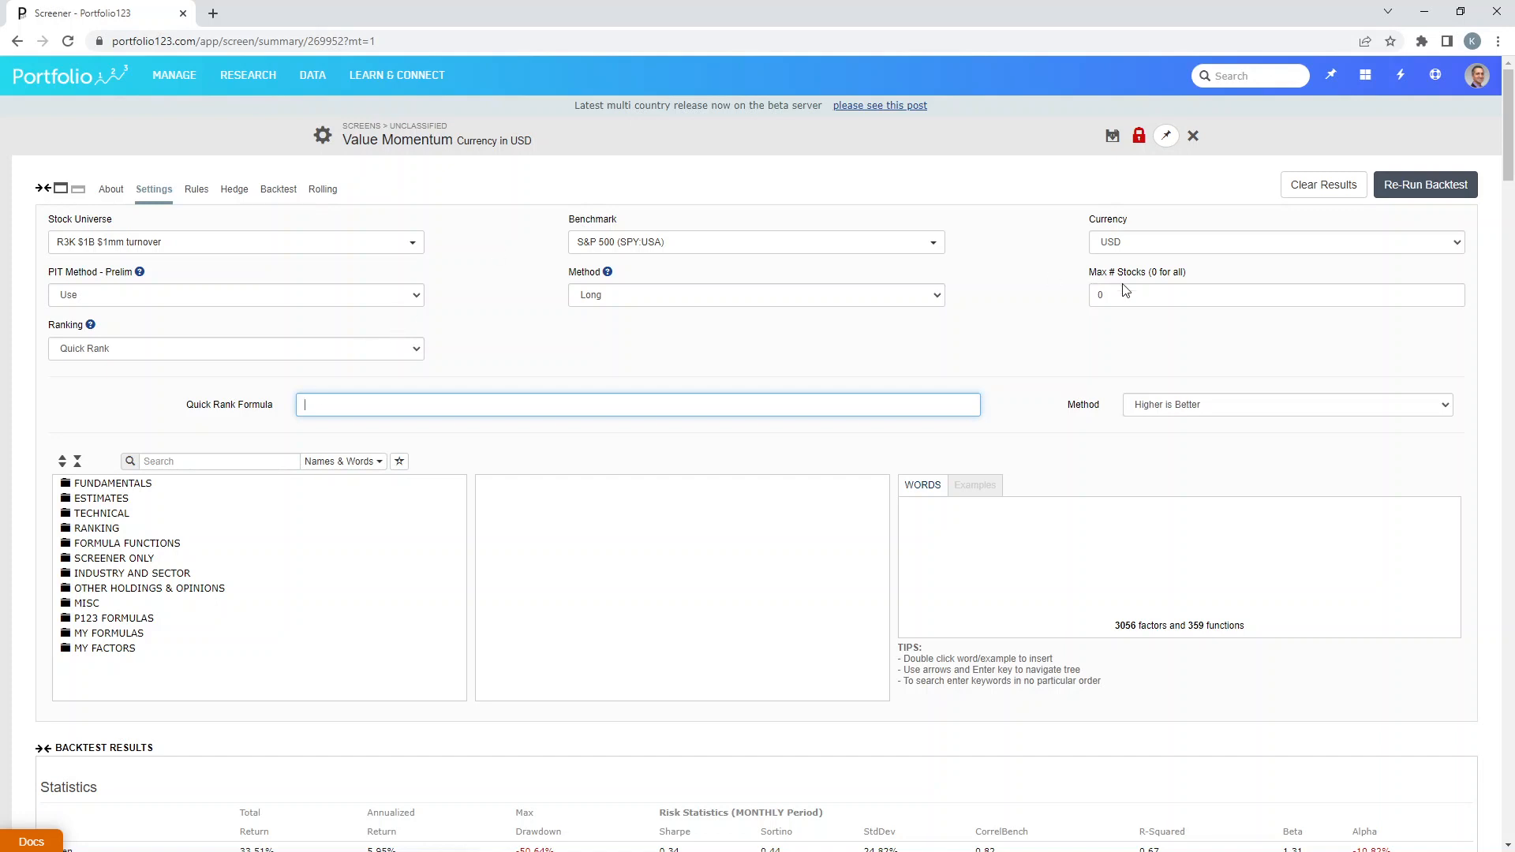
{"action": "double_click", "coordinate": [1094, 297]}
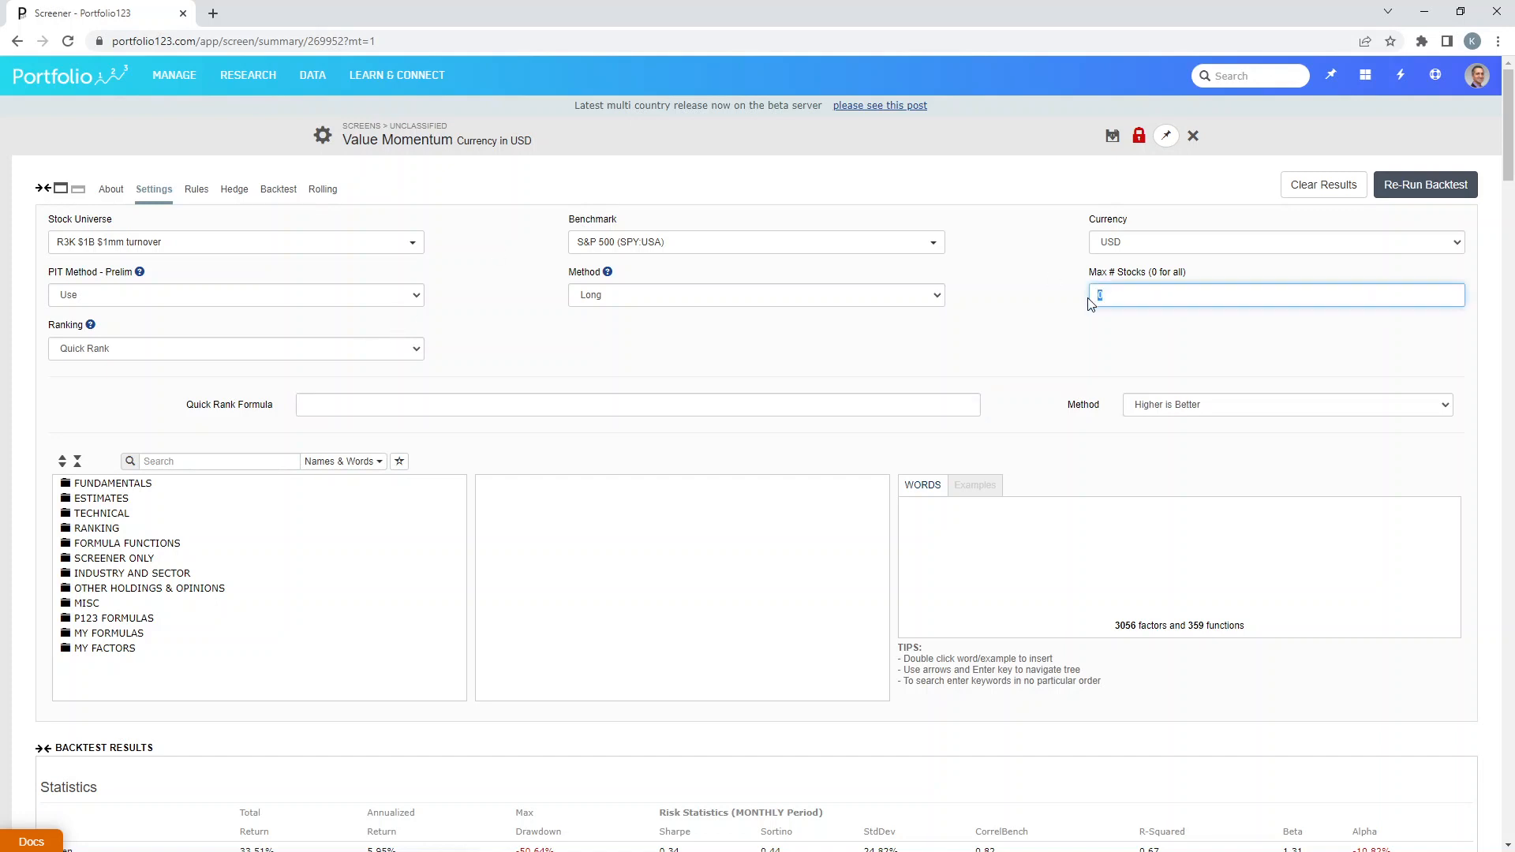
Step: Set the Quick Rank formula to PEExclXorTTM, the trailing 12 months PE Excl Xor factor, with Lower is Better as its method
{"action": "left_click", "coordinate": [449, 403]}
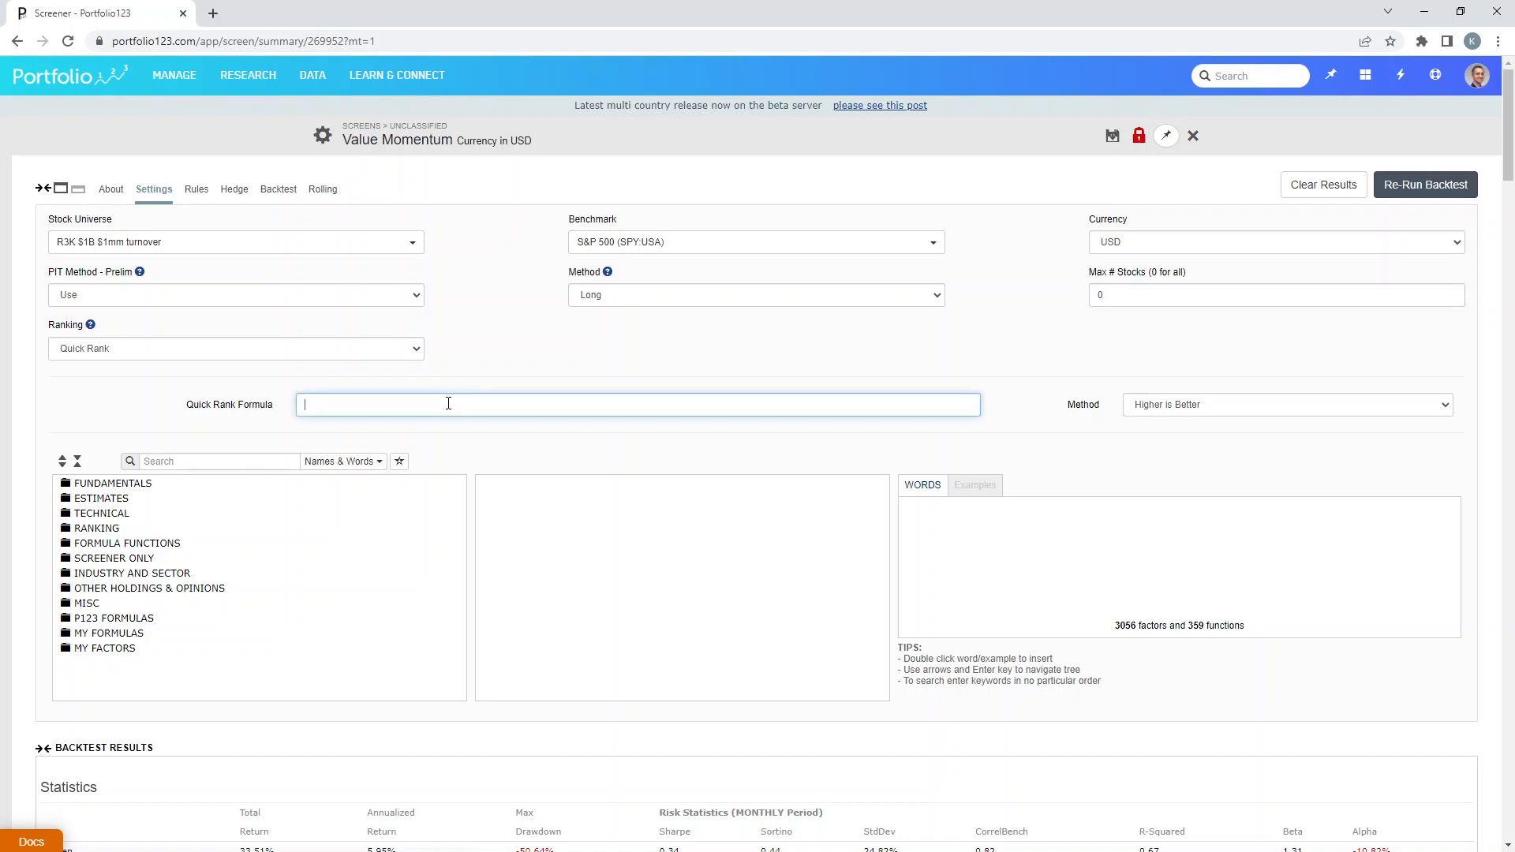
{"action": "type", "text": "pee"}
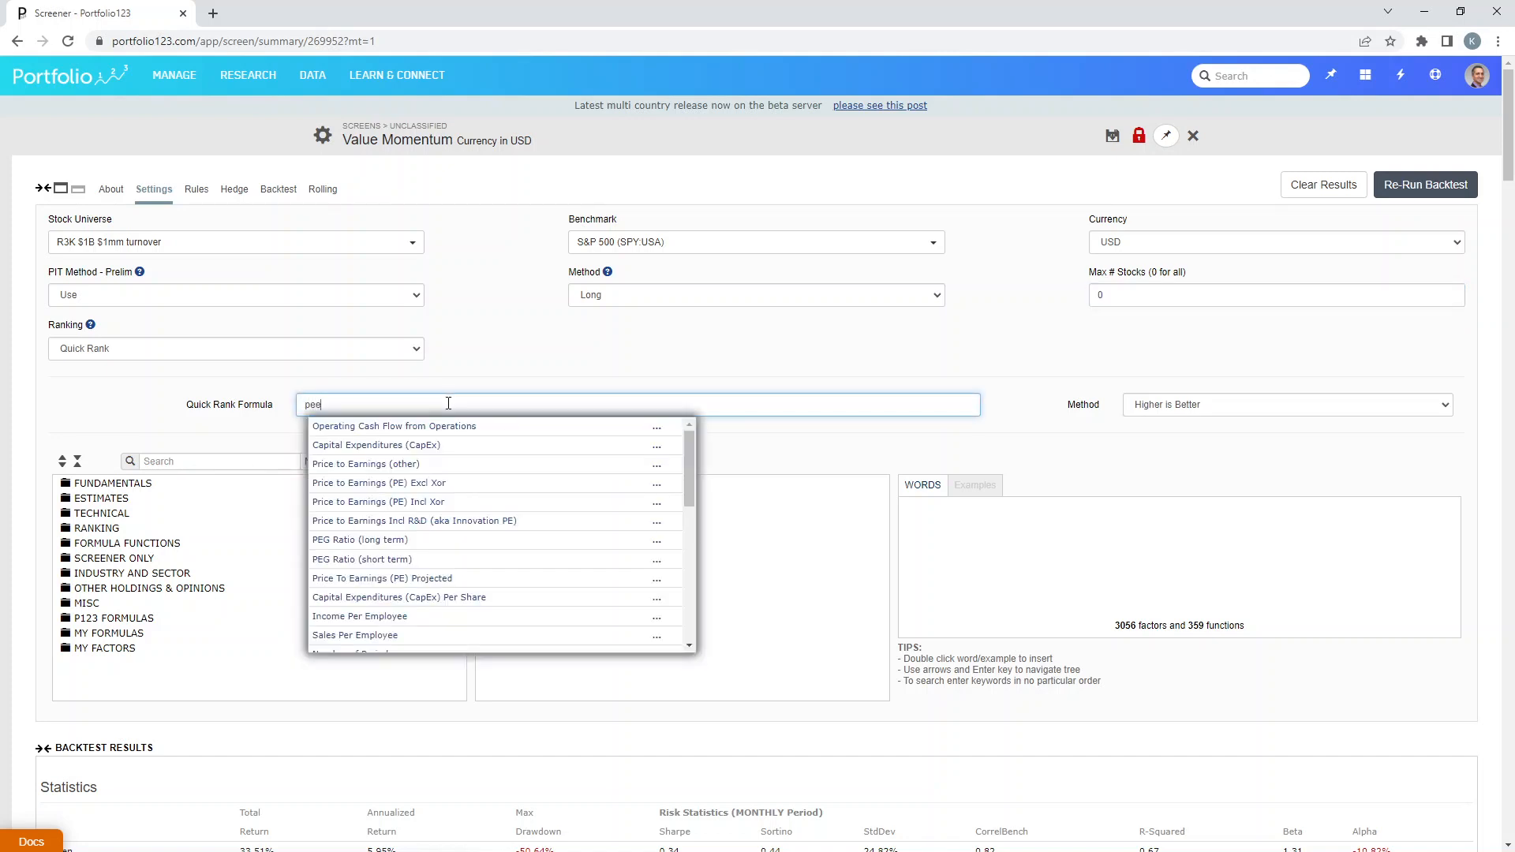
{"action": "type", "text": "x"}
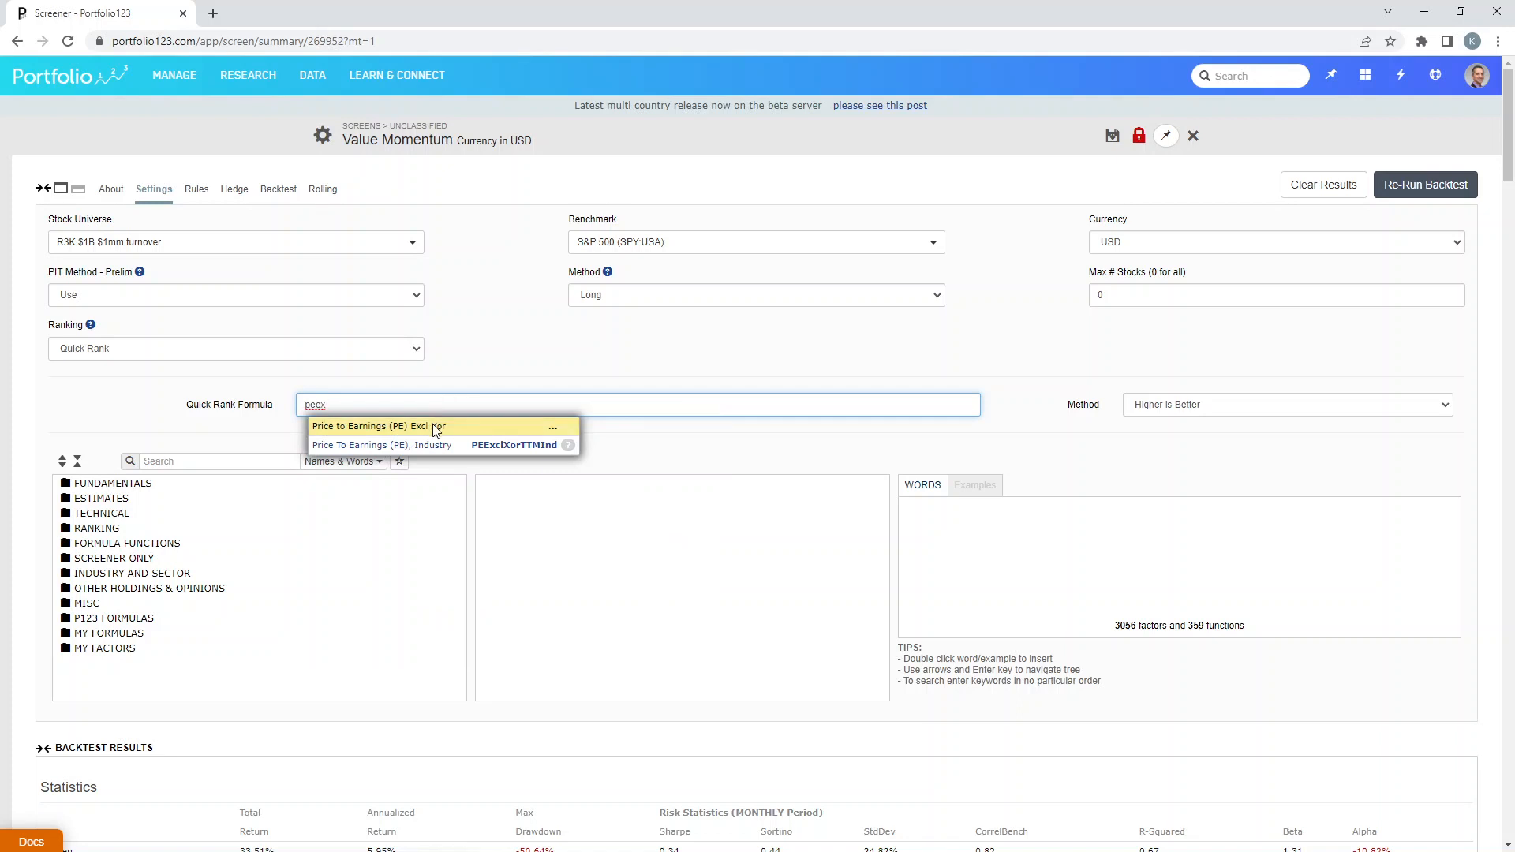
{"action": "left_click", "coordinate": [438, 426]}
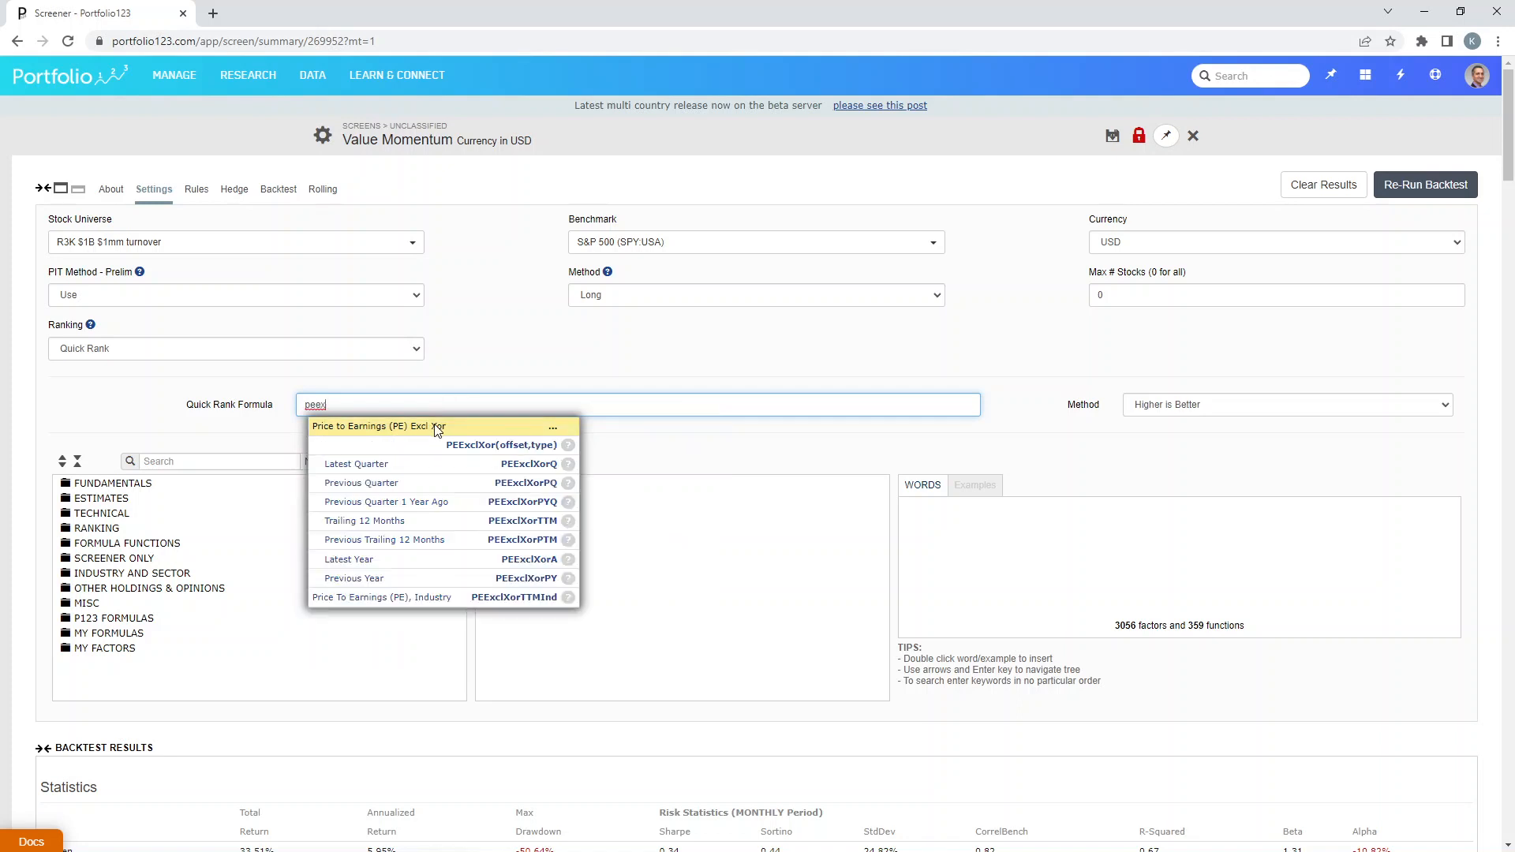
{"action": "left_click", "coordinate": [490, 524]}
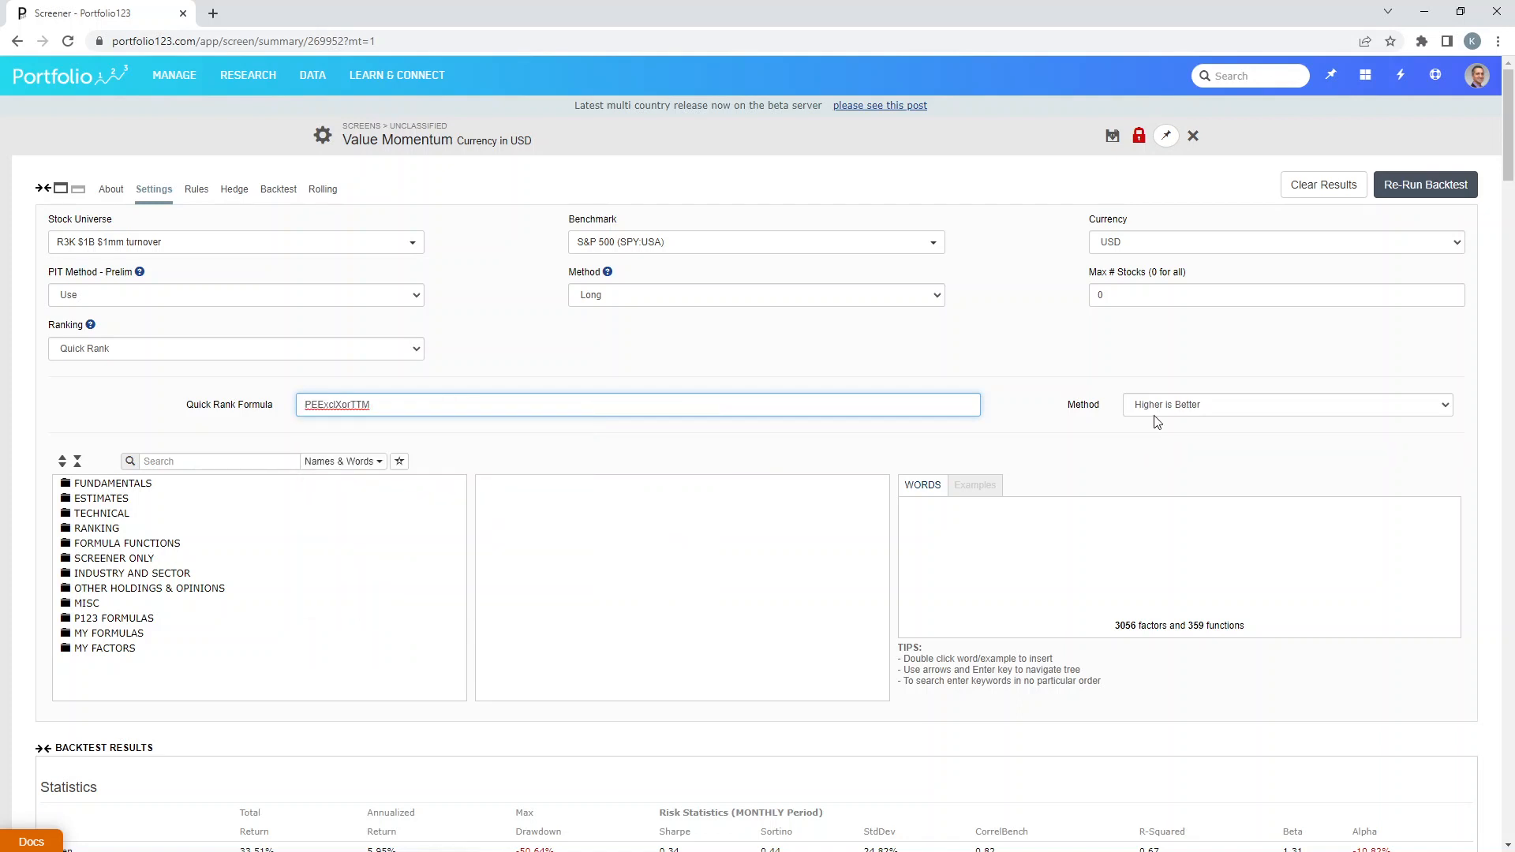
{"action": "left_click", "coordinate": [1200, 405]}
{"action": "left_click", "coordinate": [1182, 434]}
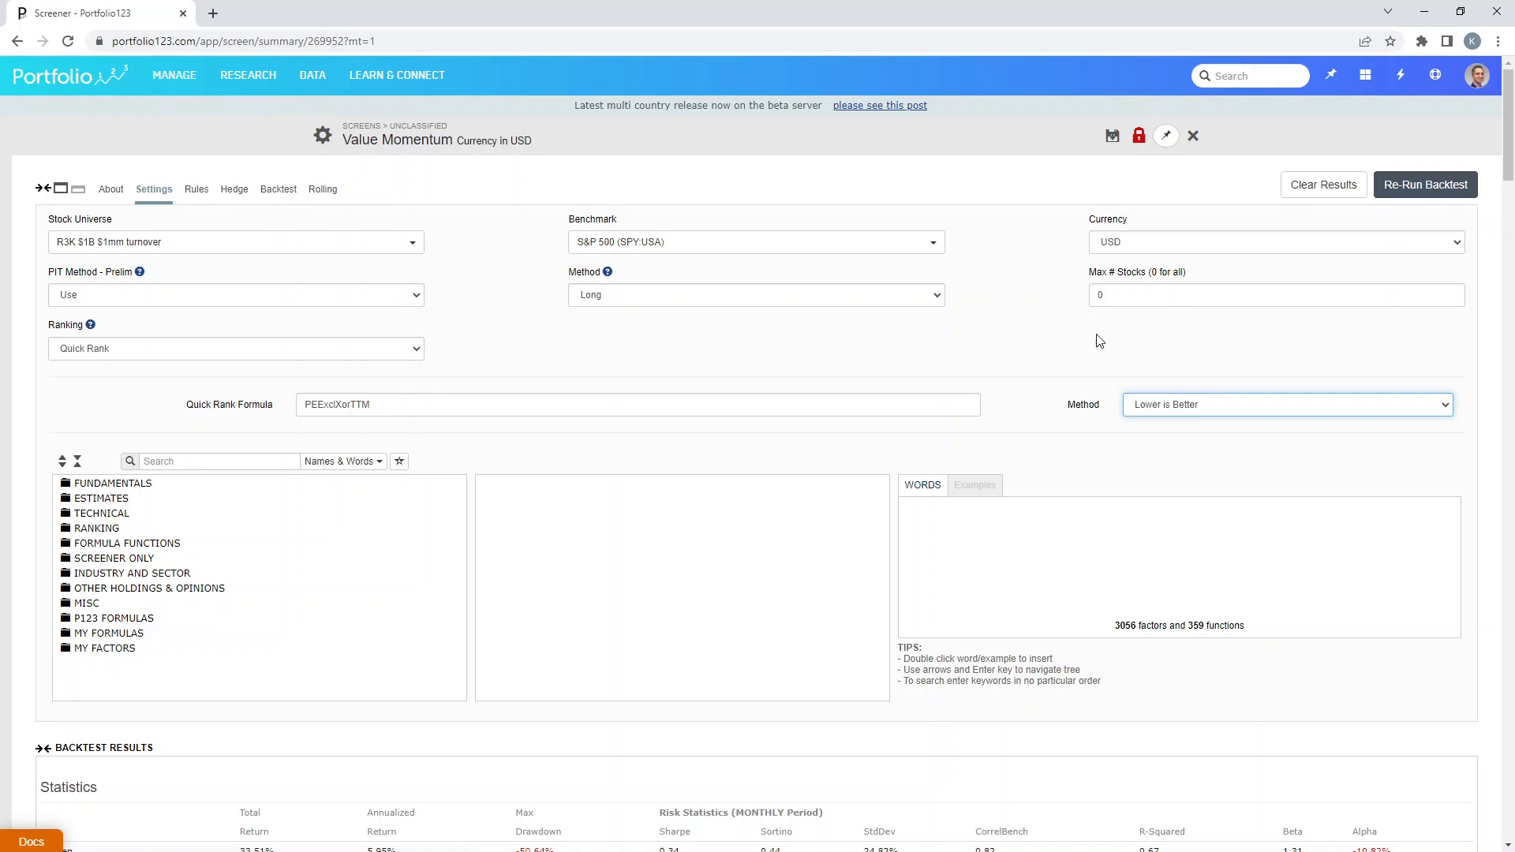
Step: Re-run the backtest with the PE Quick Rank and review the performance chart
{"action": "left_click", "coordinate": [1392, 194]}
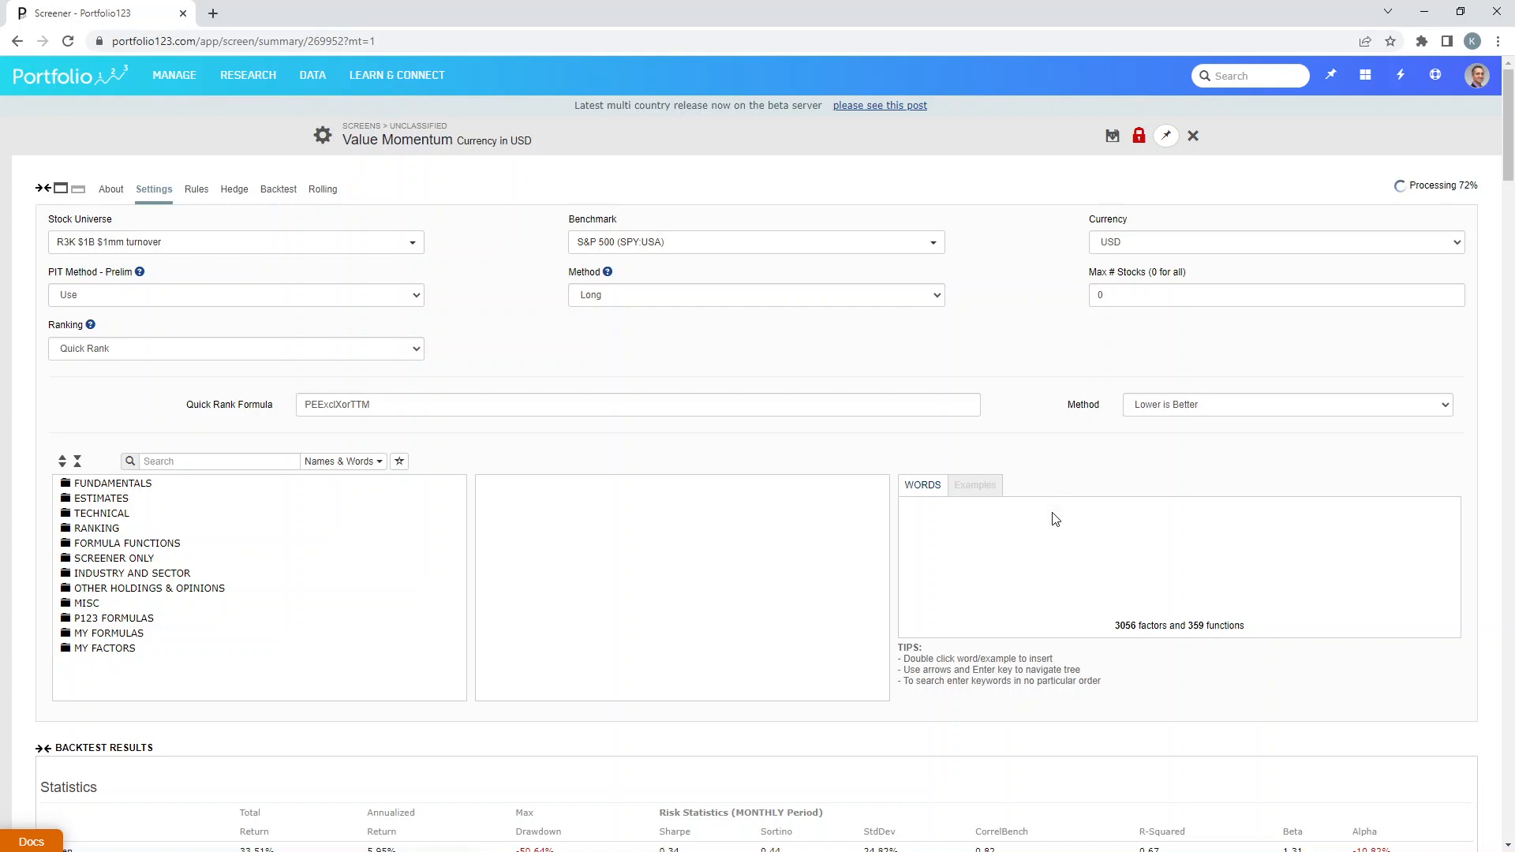
{"action": "scroll", "coordinate": [1010, 561], "scroll_direction": "down", "scroll_amount": 3}
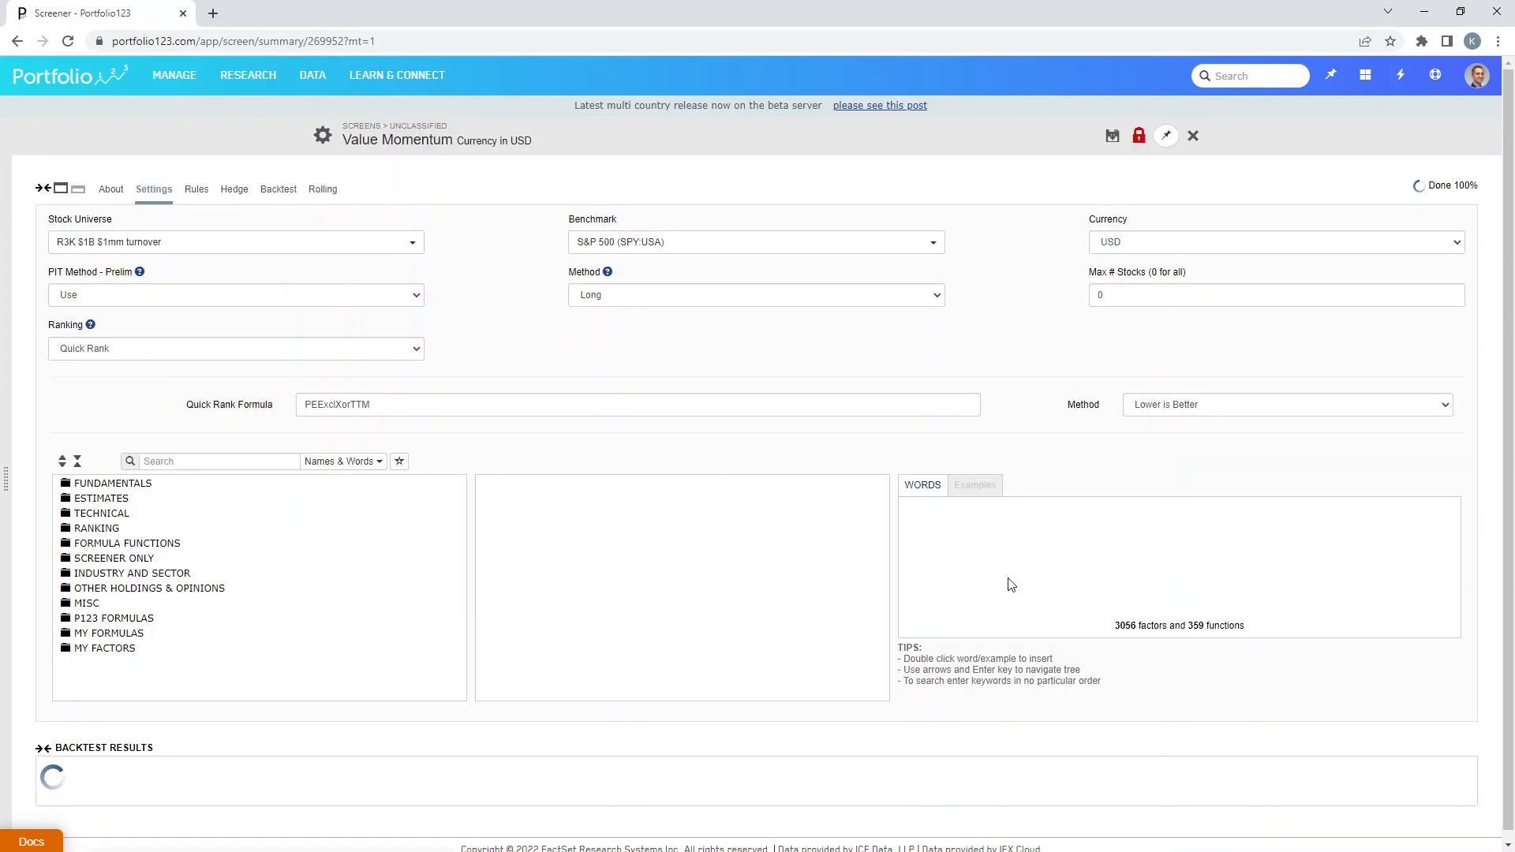
{"action": "scroll", "coordinate": [1007, 574], "scroll_direction": "down", "scroll_amount": 8}
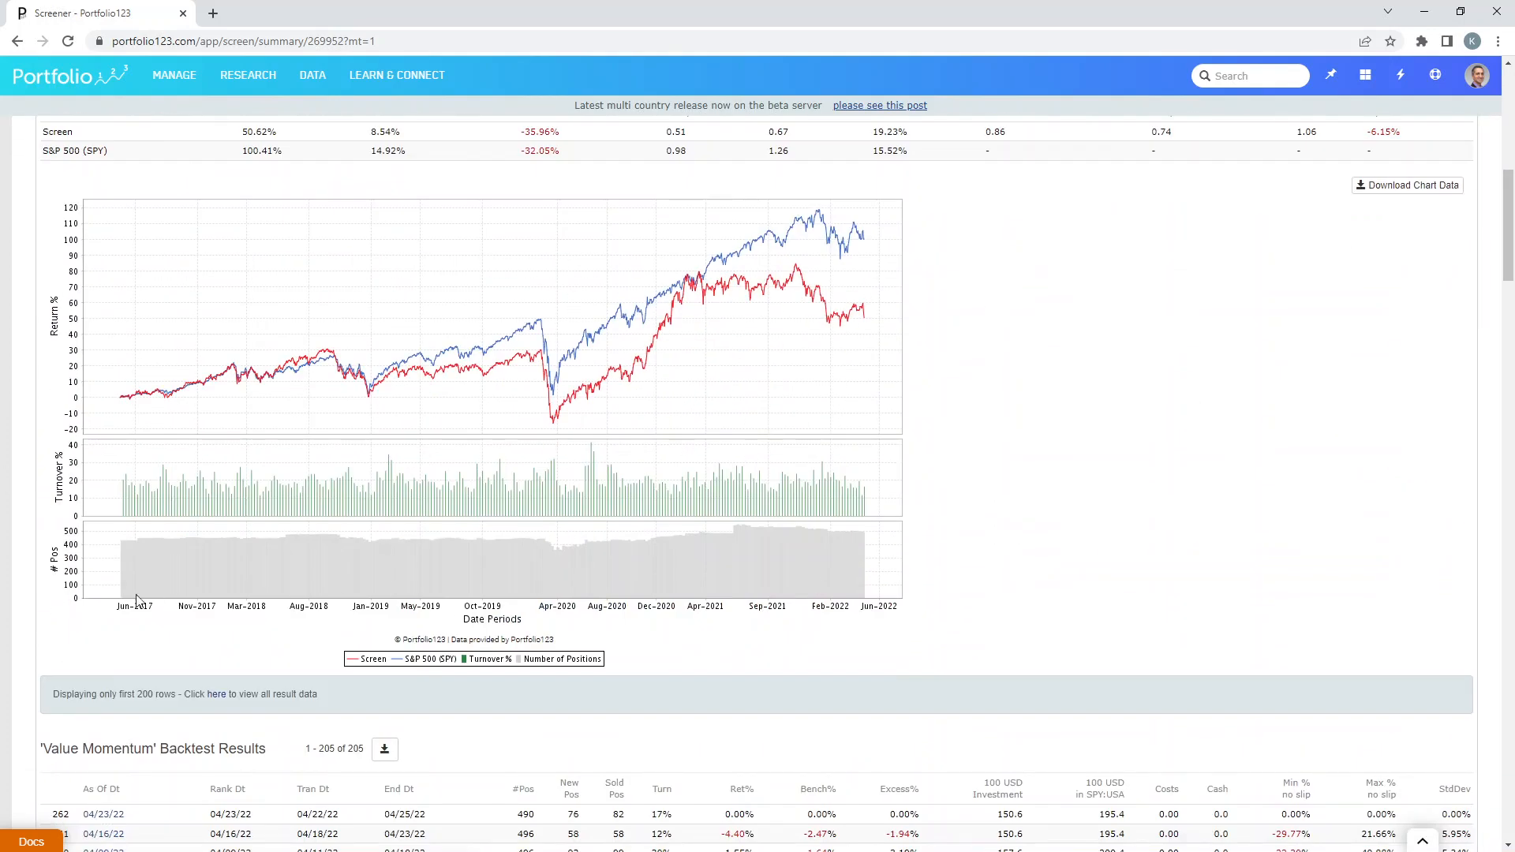
{"action": "scroll", "coordinate": [426, 574], "scroll_direction": "up", "scroll_amount": 9}
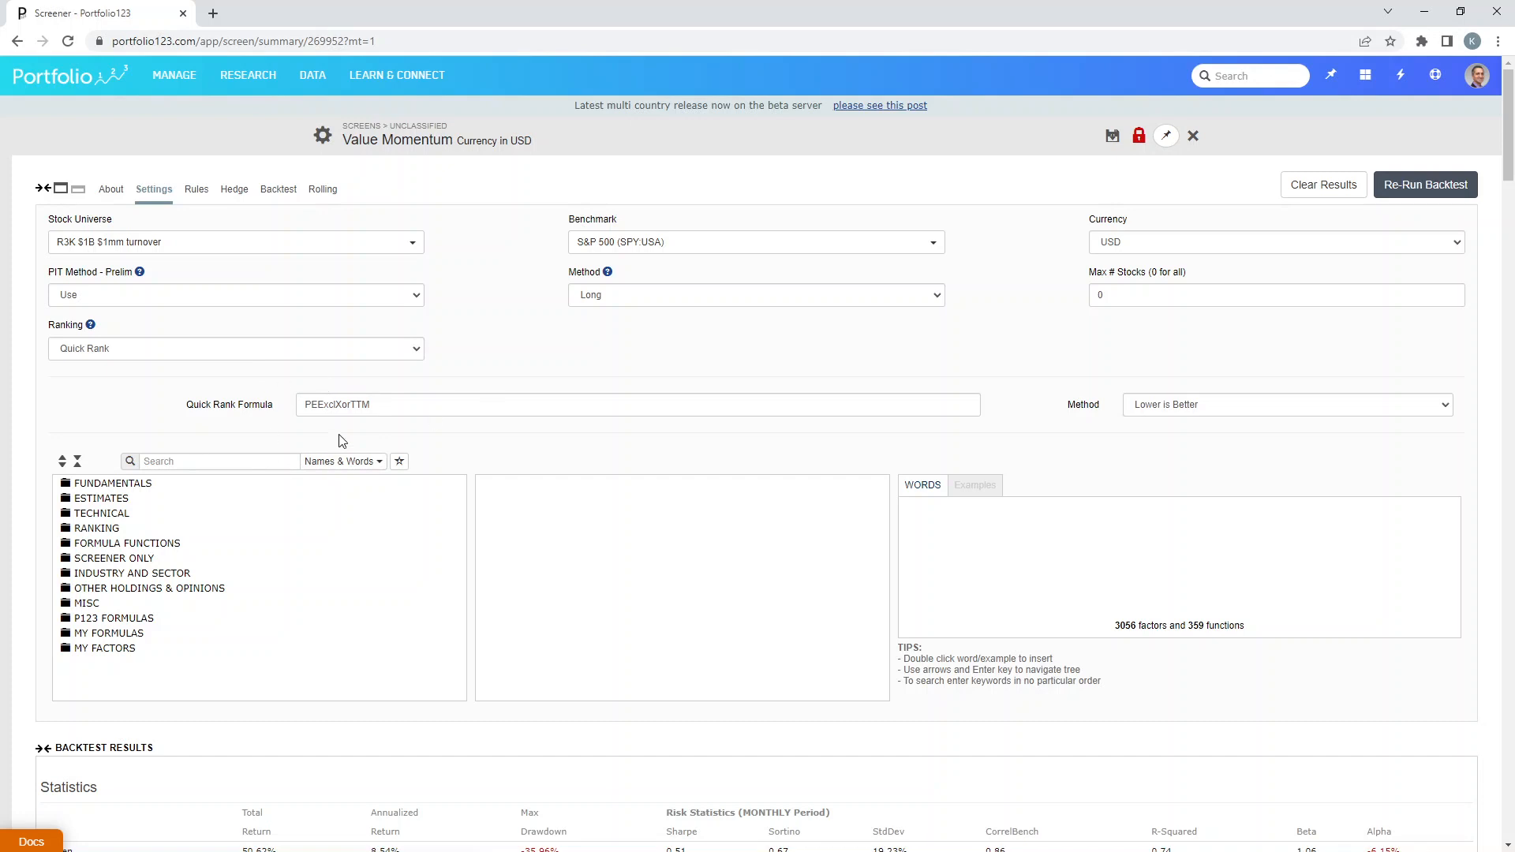
Step: Limit the screen to a maximum of 20 stocks, re-run the backtest and review its statistics, chart and period results
{"action": "left_click_drag", "start_coordinate": [1113, 298], "coordinate": [1095, 295]}
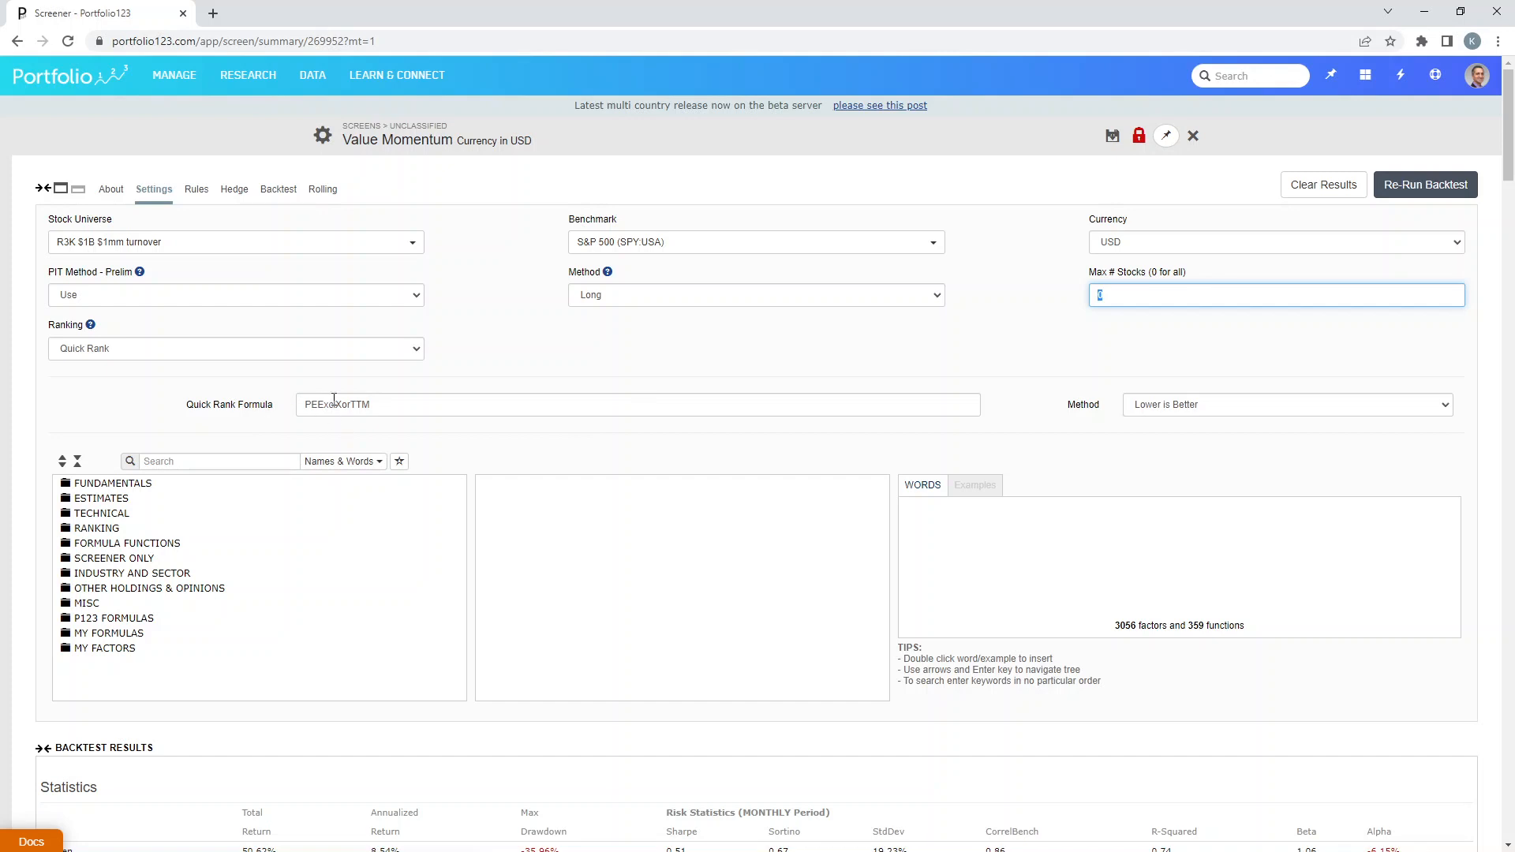
{"action": "type", "text": "20"}
{"action": "left_click", "coordinate": [1393, 186]}
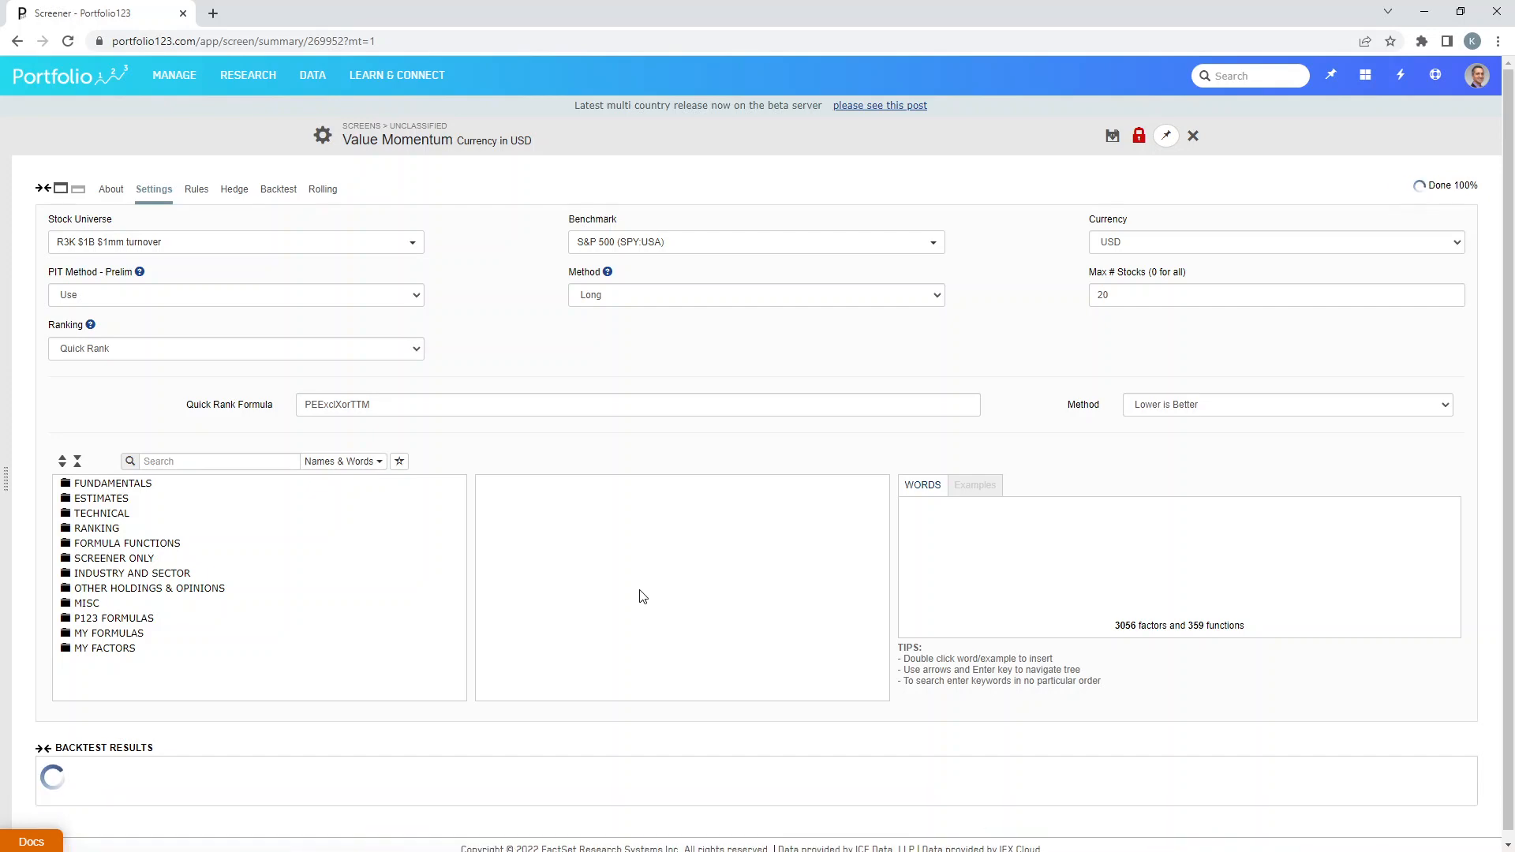
{"action": "scroll", "coordinate": [643, 597], "scroll_direction": "down", "scroll_amount": 6}
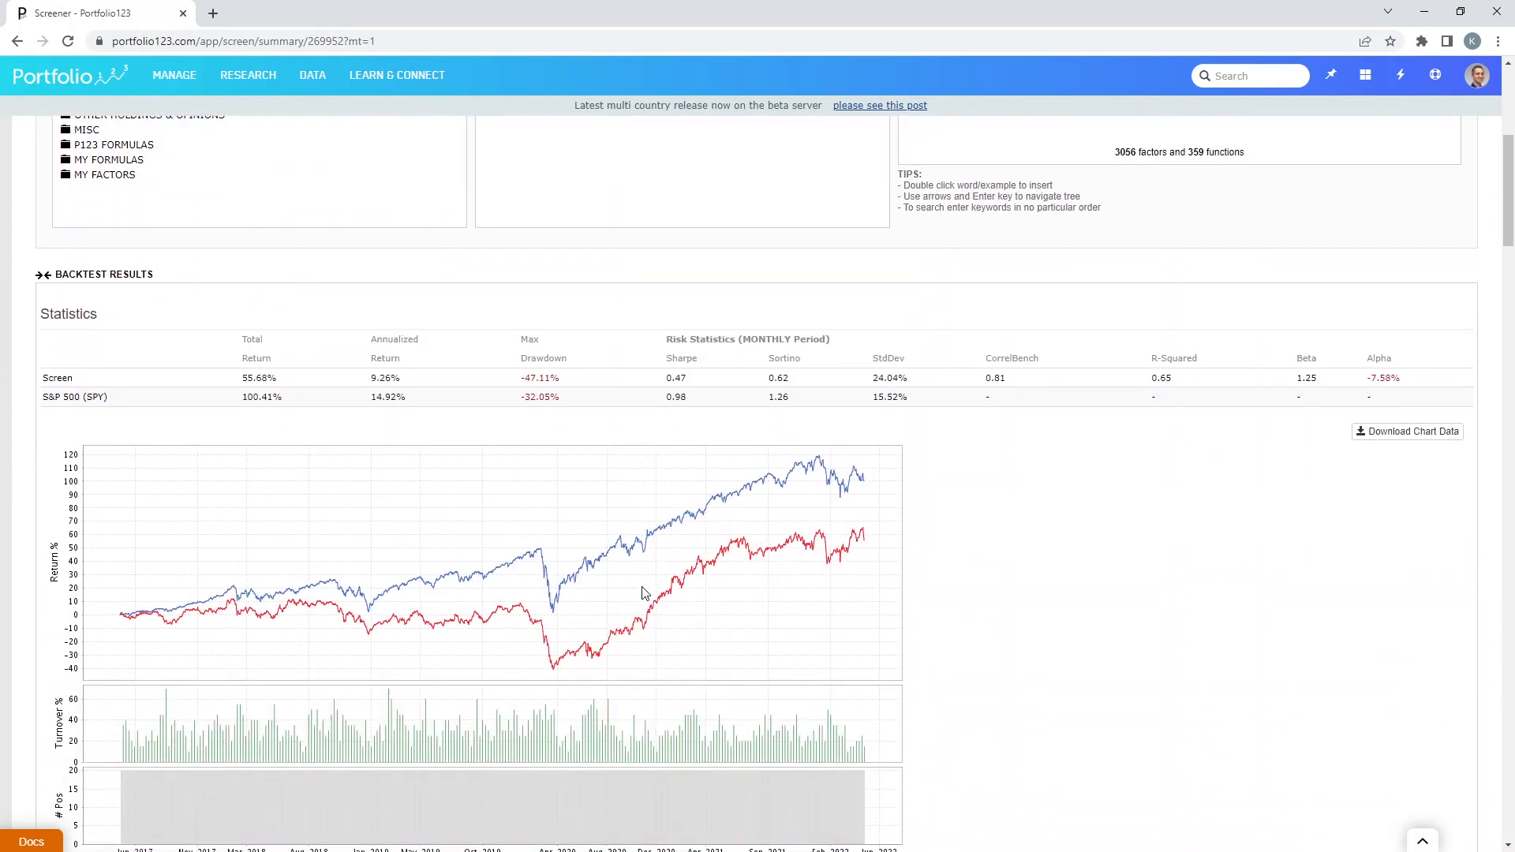
{"action": "scroll", "coordinate": [643, 594], "scroll_direction": "down", "scroll_amount": 1}
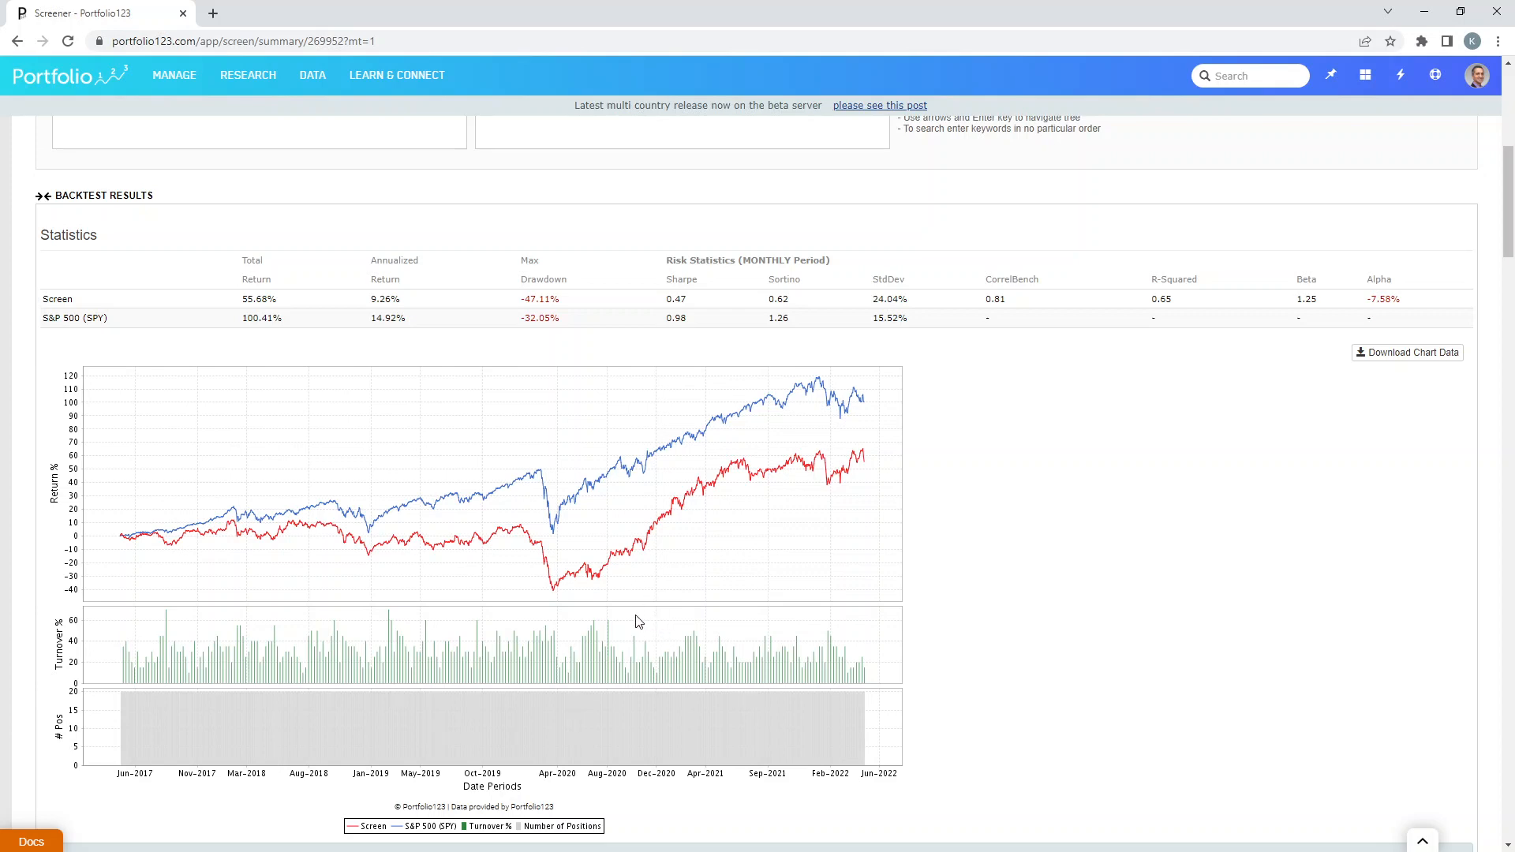
{"action": "scroll", "coordinate": [638, 623], "scroll_direction": "down", "scroll_amount": 4}
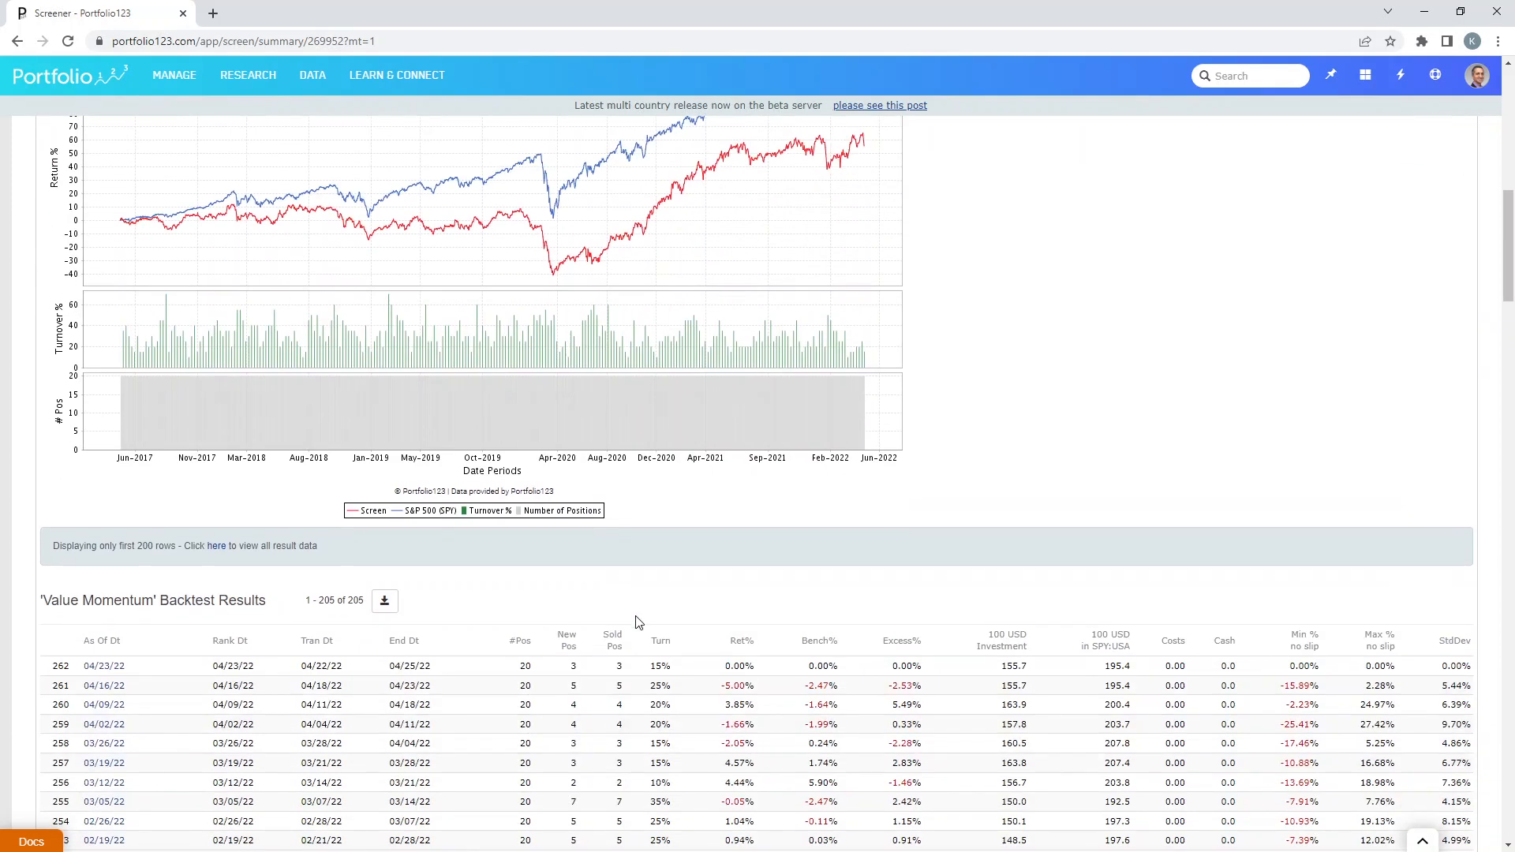
{"action": "scroll", "coordinate": [638, 622], "scroll_direction": "up", "scroll_amount": 6}
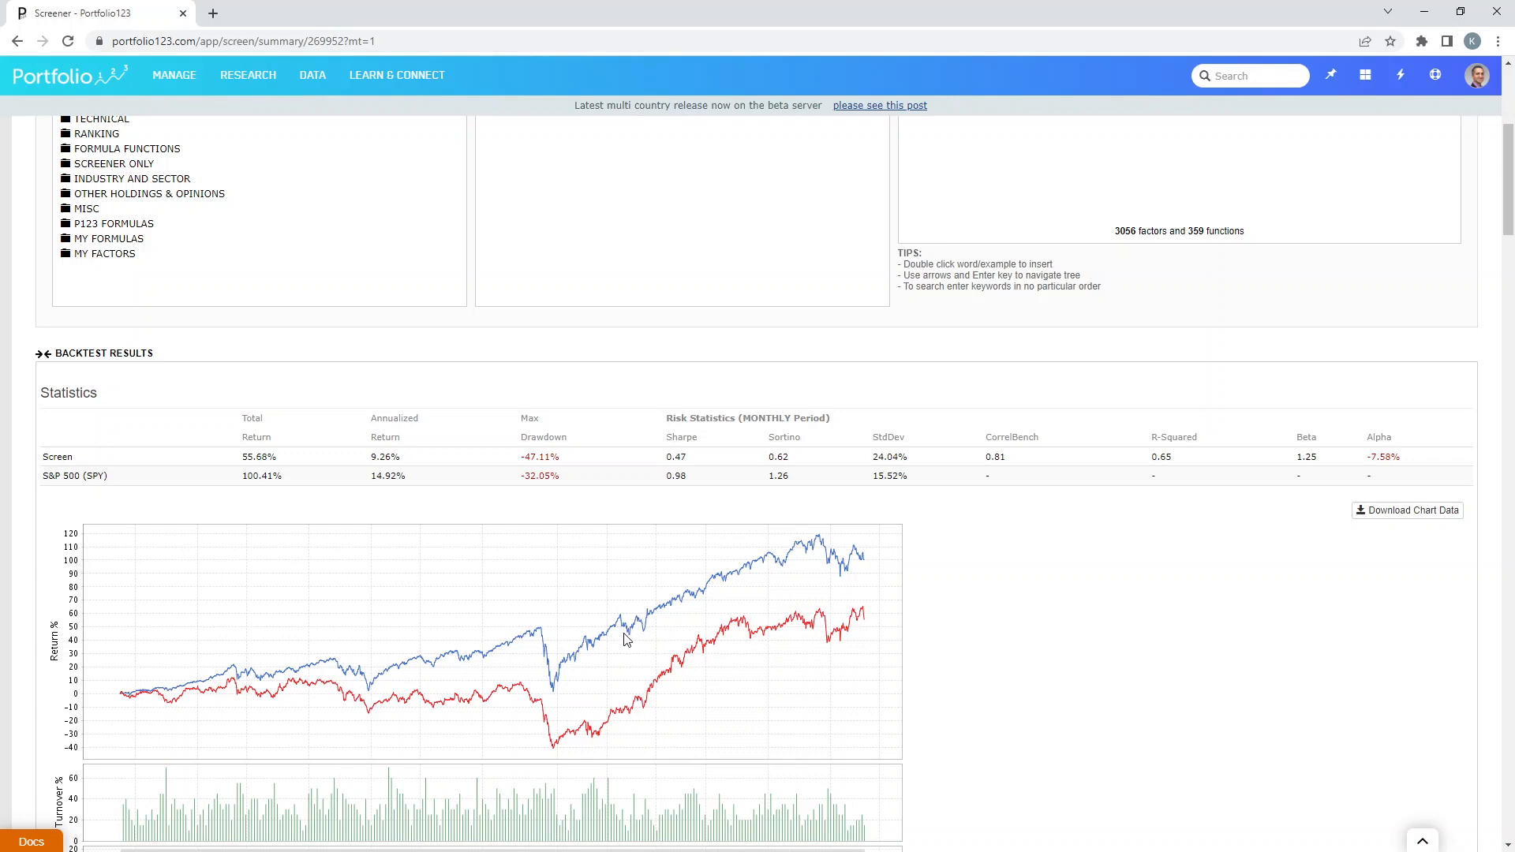
{"action": "scroll", "coordinate": [631, 636], "scroll_direction": "up", "scroll_amount": 4}
{"action": "scroll", "coordinate": [644, 633], "scroll_direction": "up", "scroll_amount": 1}
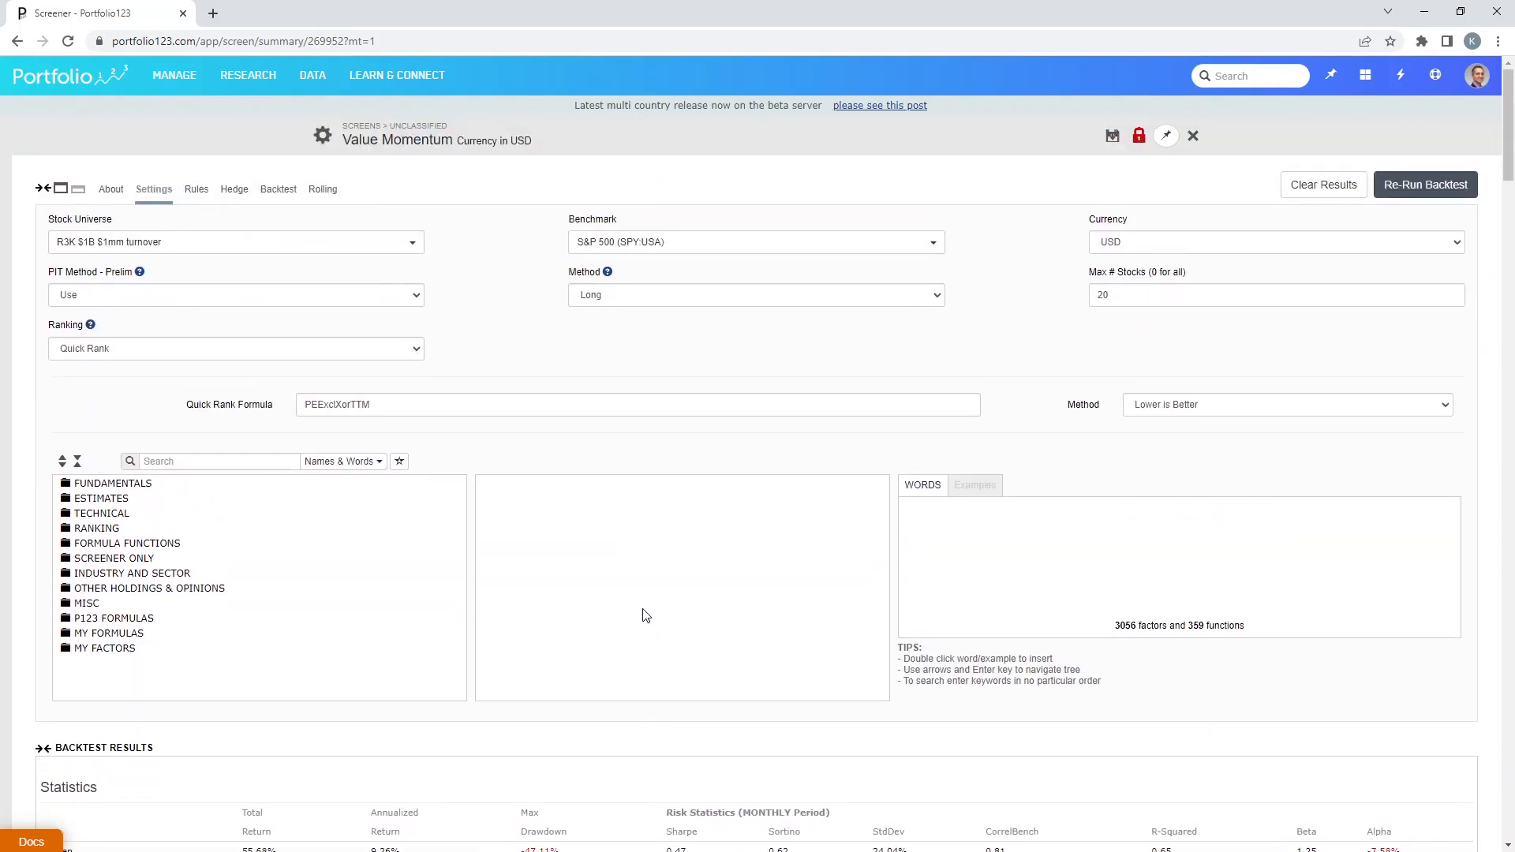
Step: Replace the Quick Rank formula with close(0)/close(65)
{"action": "double_click", "coordinate": [419, 330]}
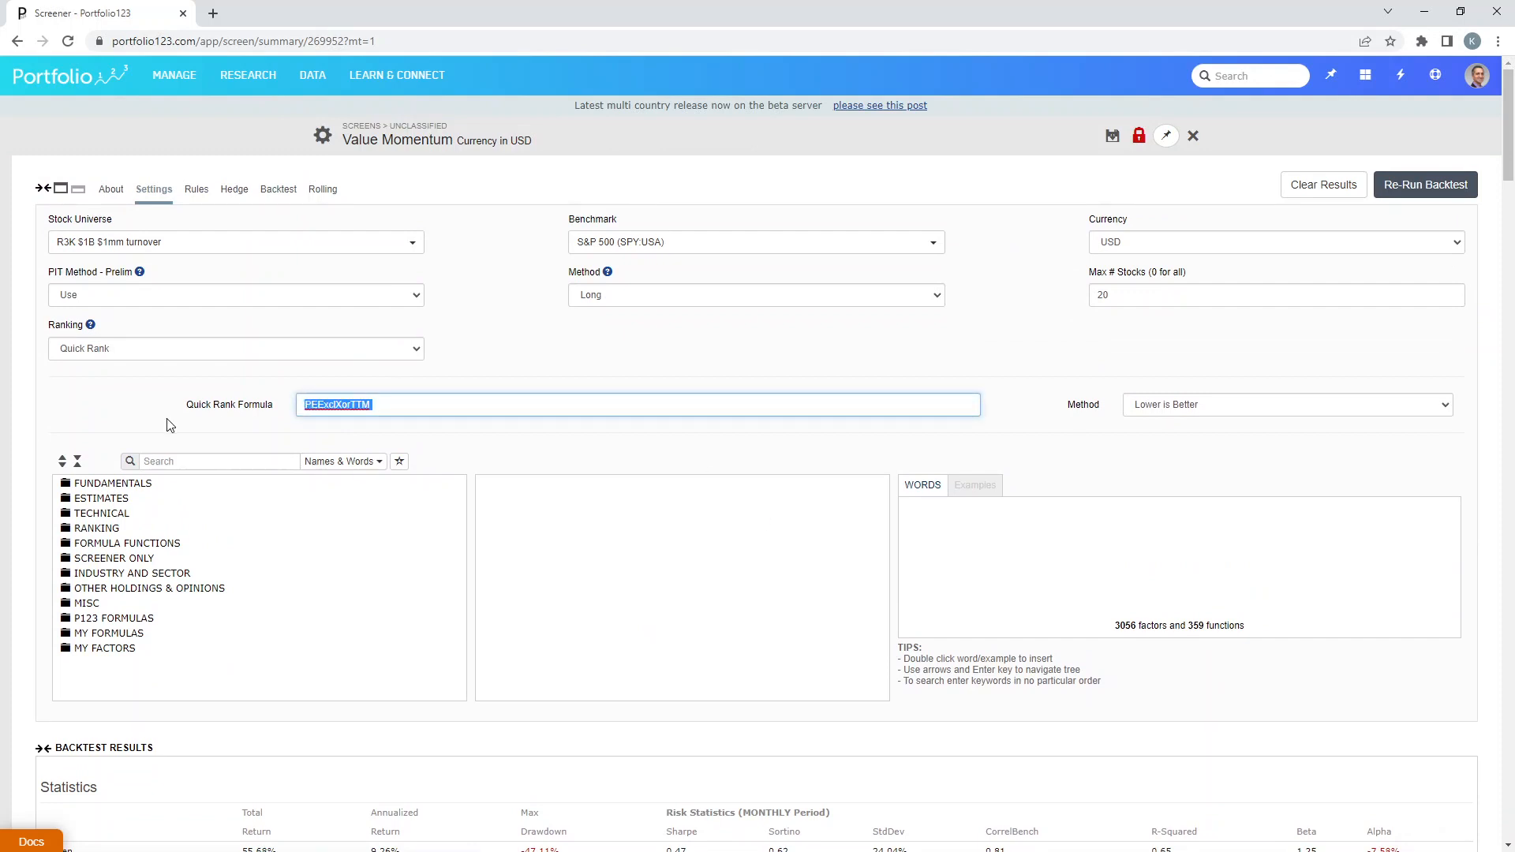
{"action": "key", "text": "BackSpace"}
{"action": "type", "text": "close"}
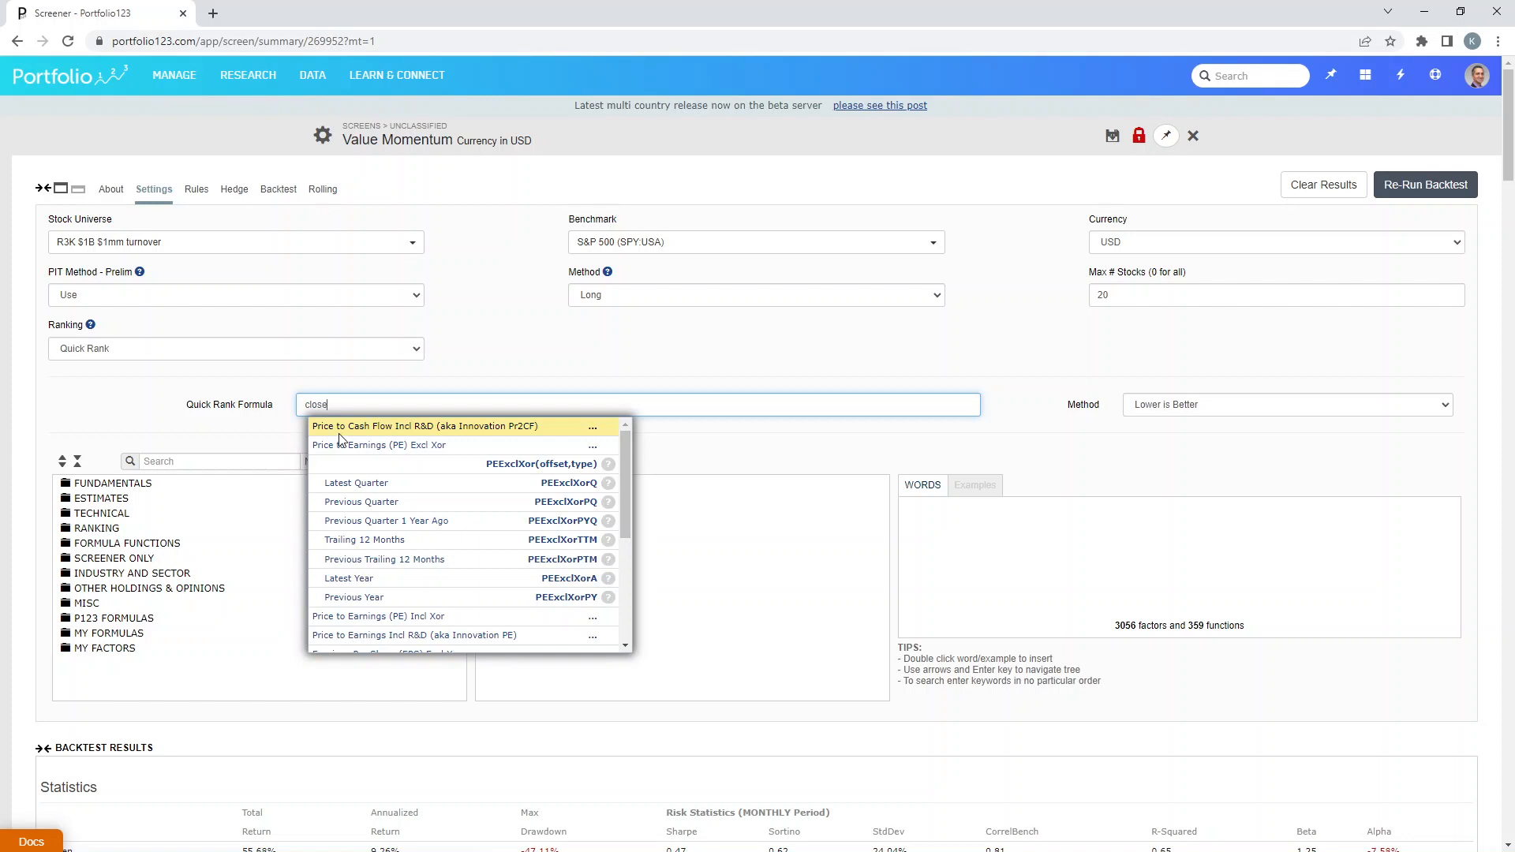
{"action": "type", "text": "(0)"}
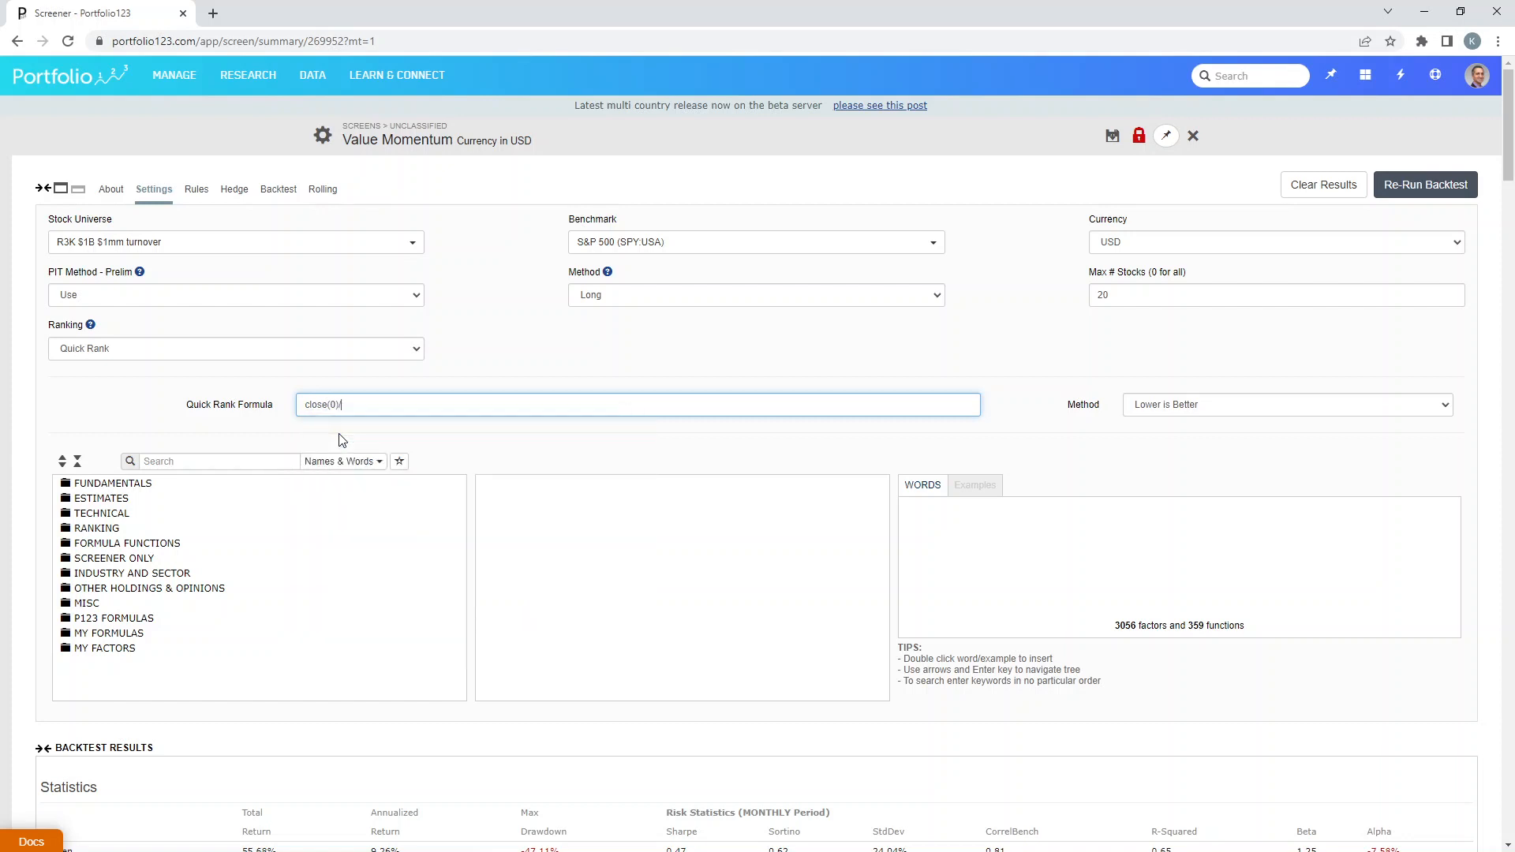
{"action": "type", "text": "/close(65)"}
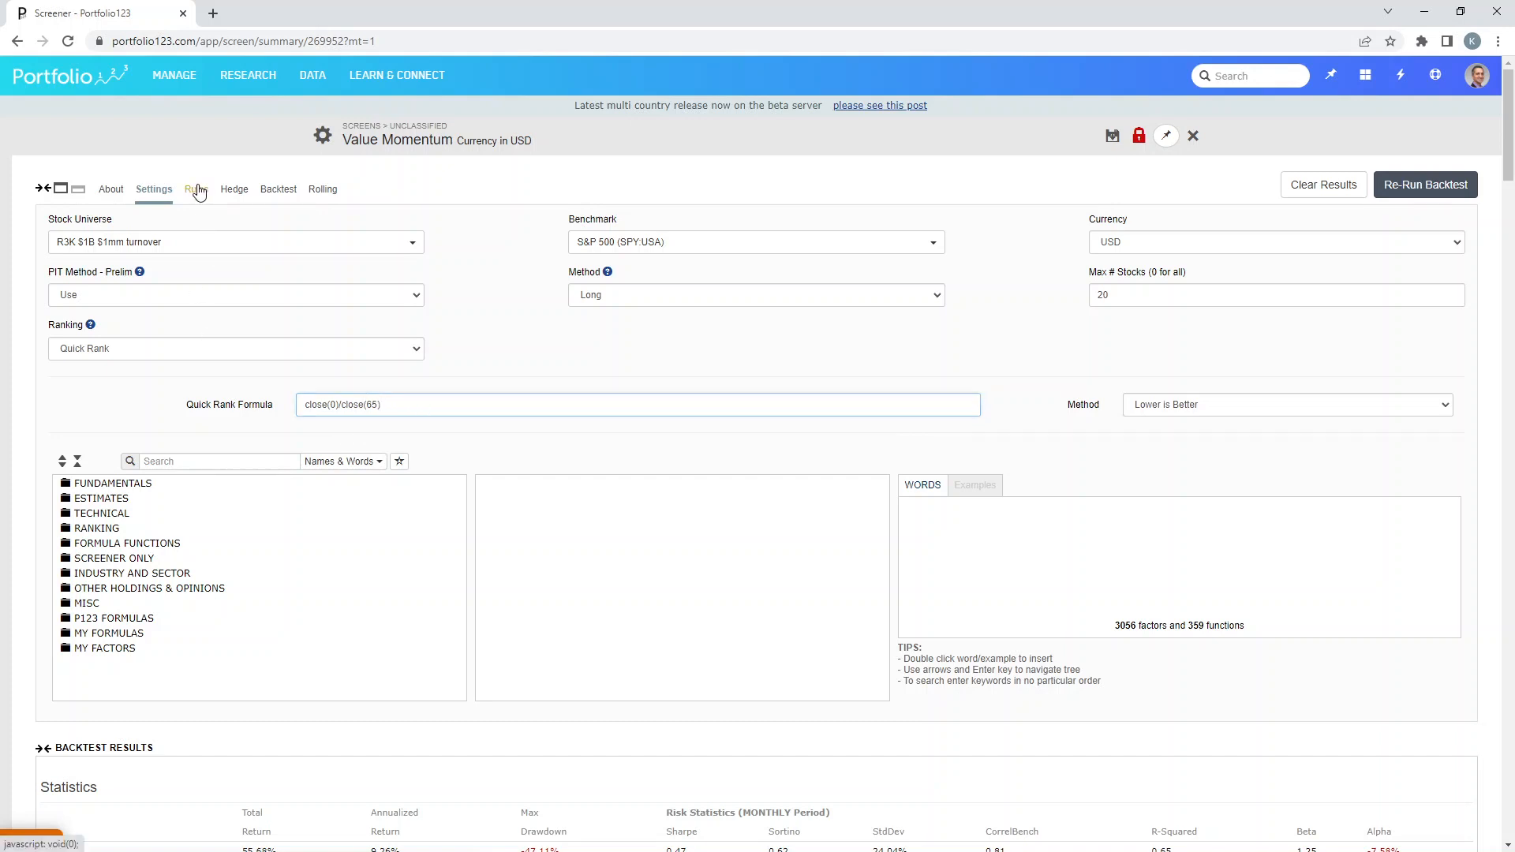
Step: Replace the FRank momentum long rule with PEExclXorTTM<15 and recalculate the rule totals
{"action": "left_click", "coordinate": [196, 190]}
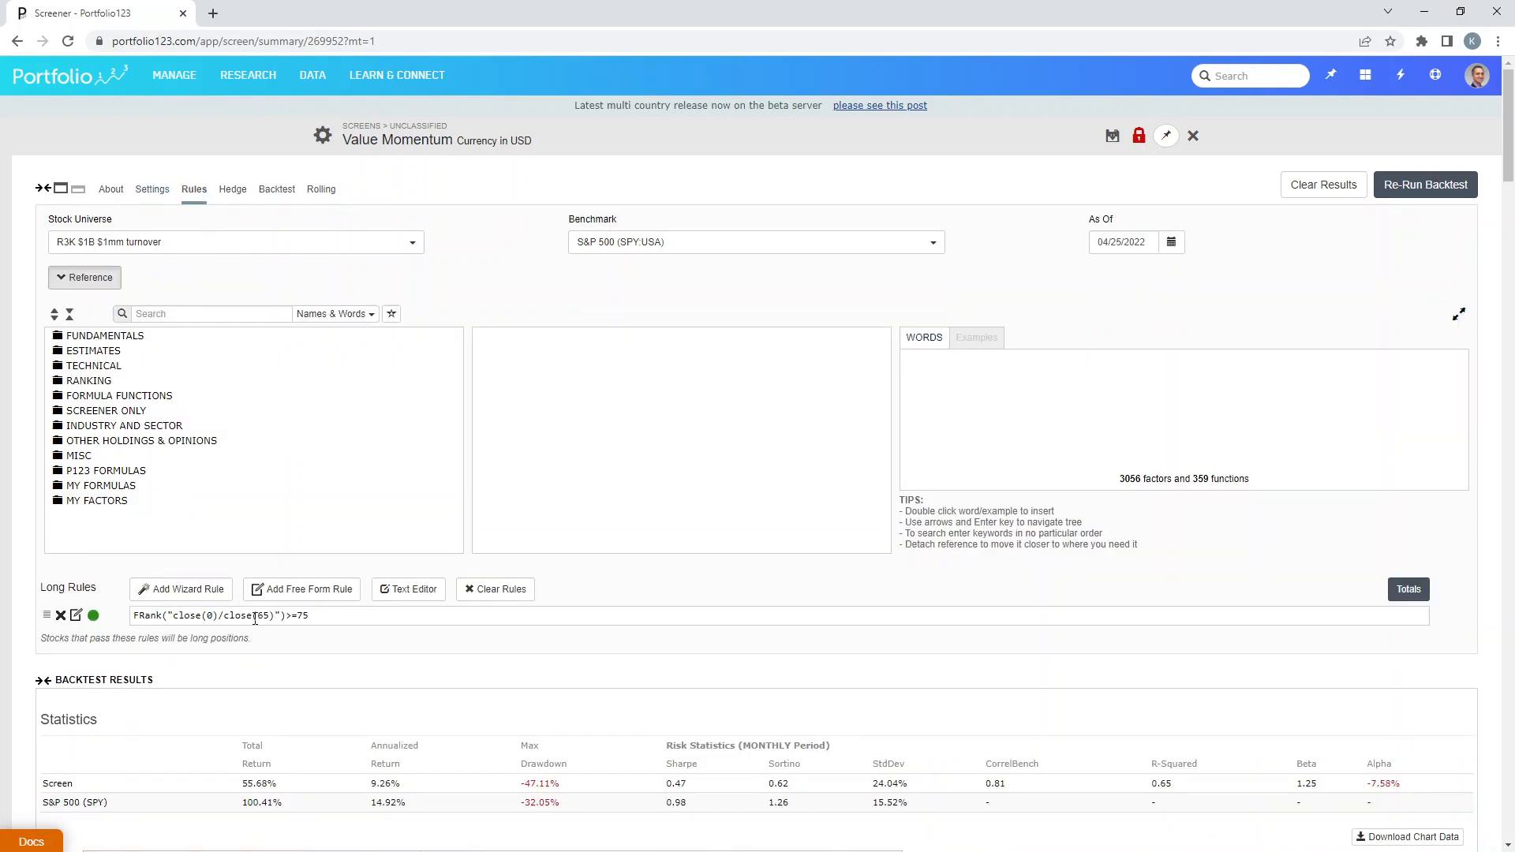
{"action": "left_click_drag", "start_coordinate": [341, 614], "coordinate": [37, 618]}
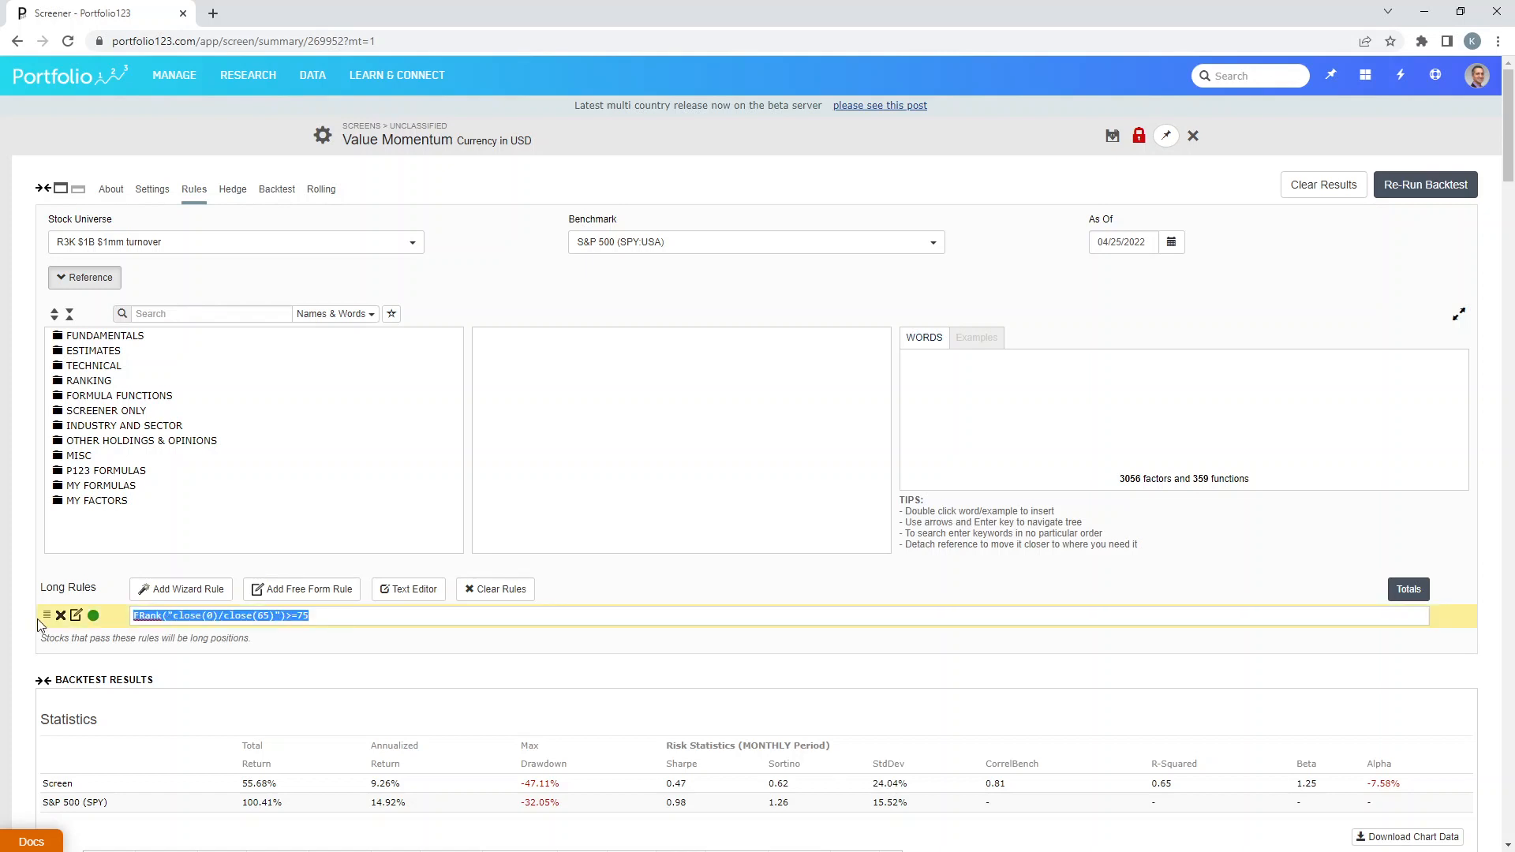
{"action": "type", "text": "peexcl"}
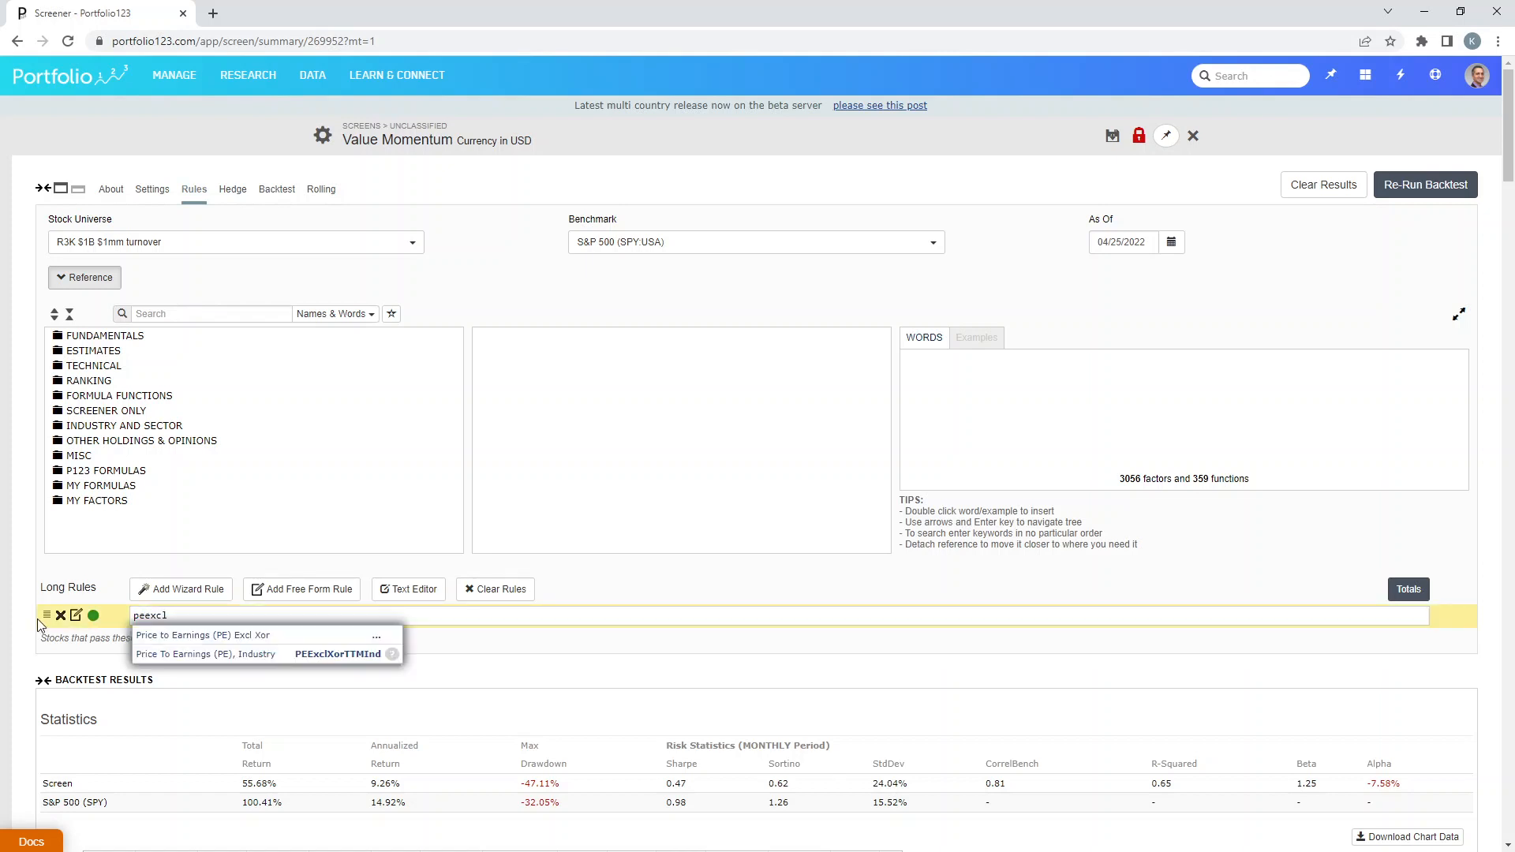
{"action": "left_click", "coordinate": [218, 635]}
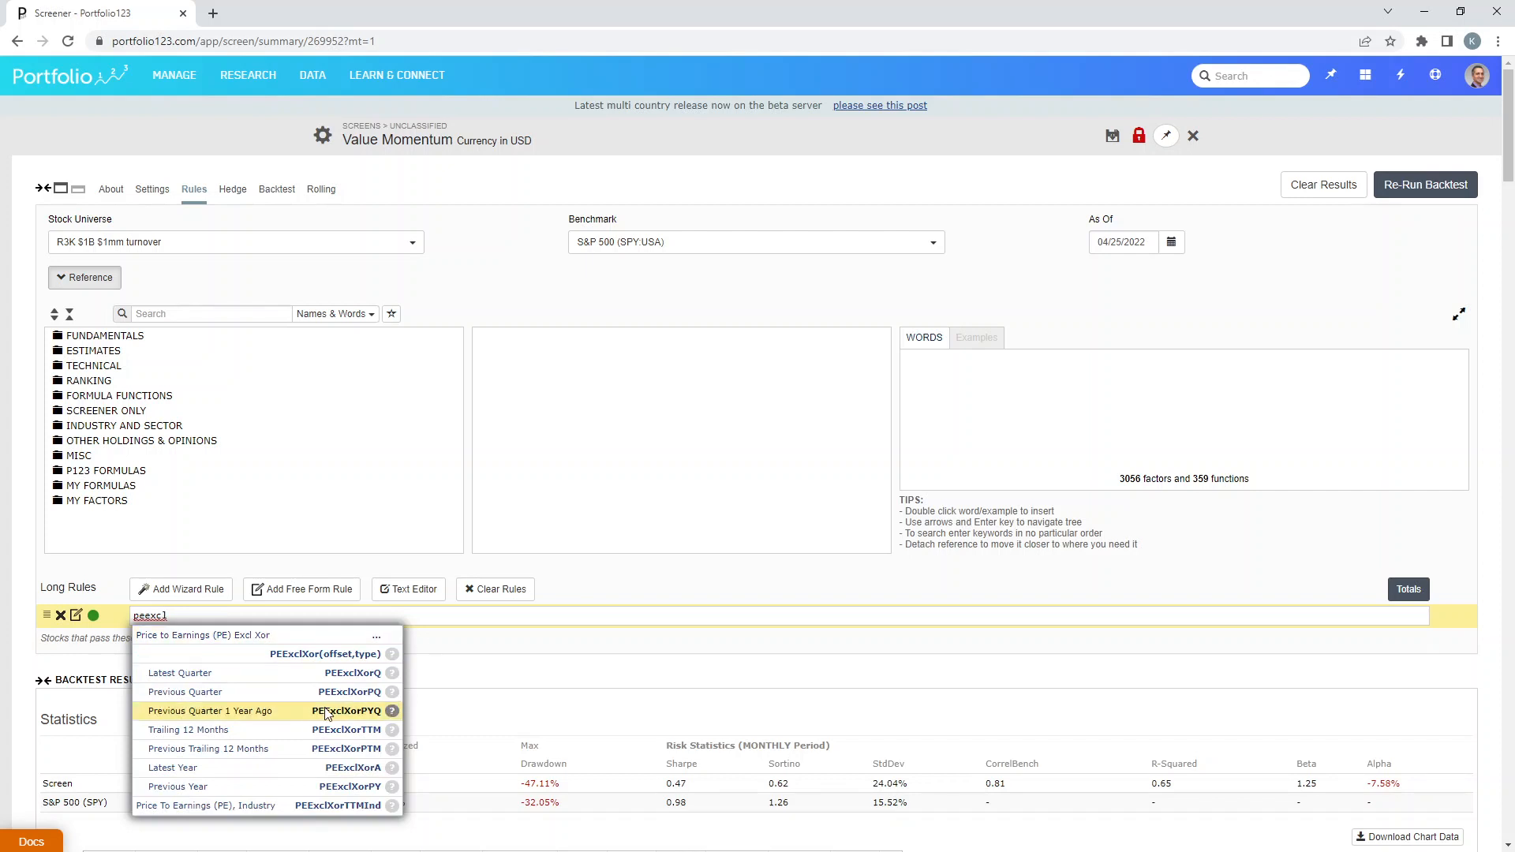
{"action": "left_click", "coordinate": [350, 732]}
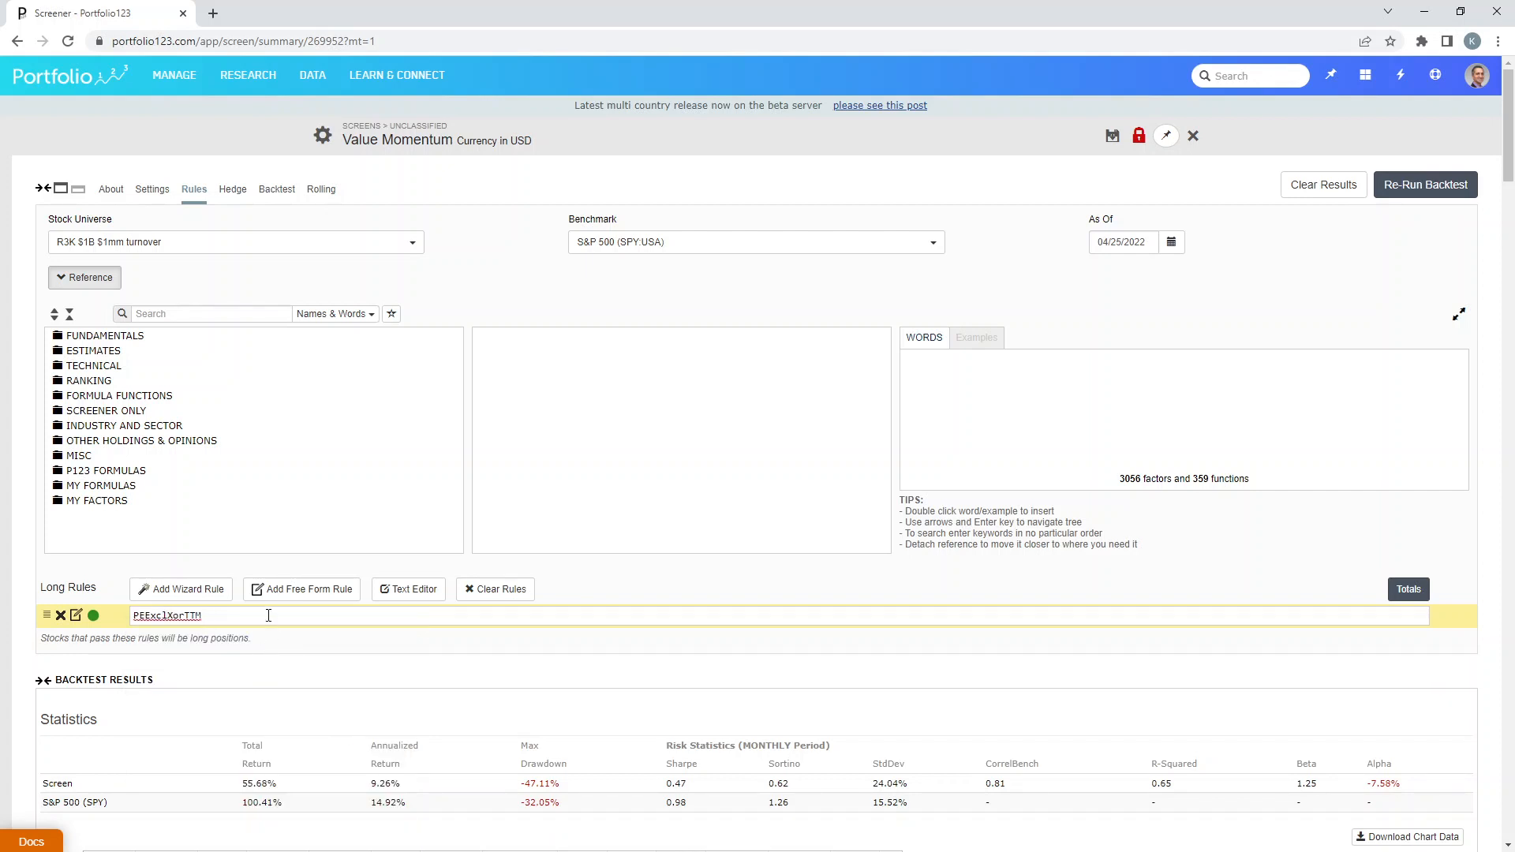
{"action": "type", "text": "<15"}
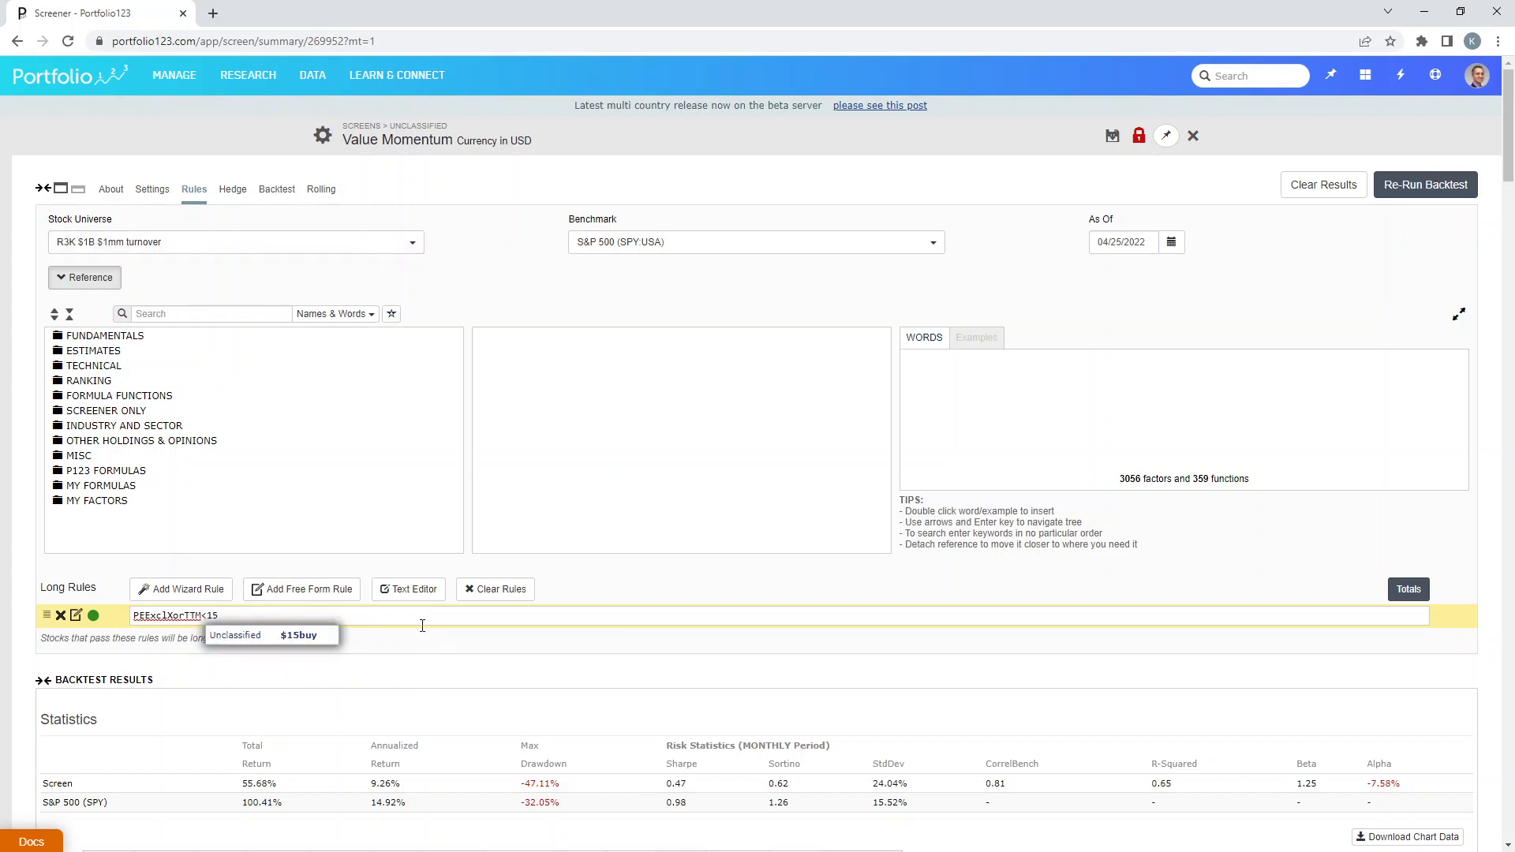
{"action": "left_click", "coordinate": [291, 616]}
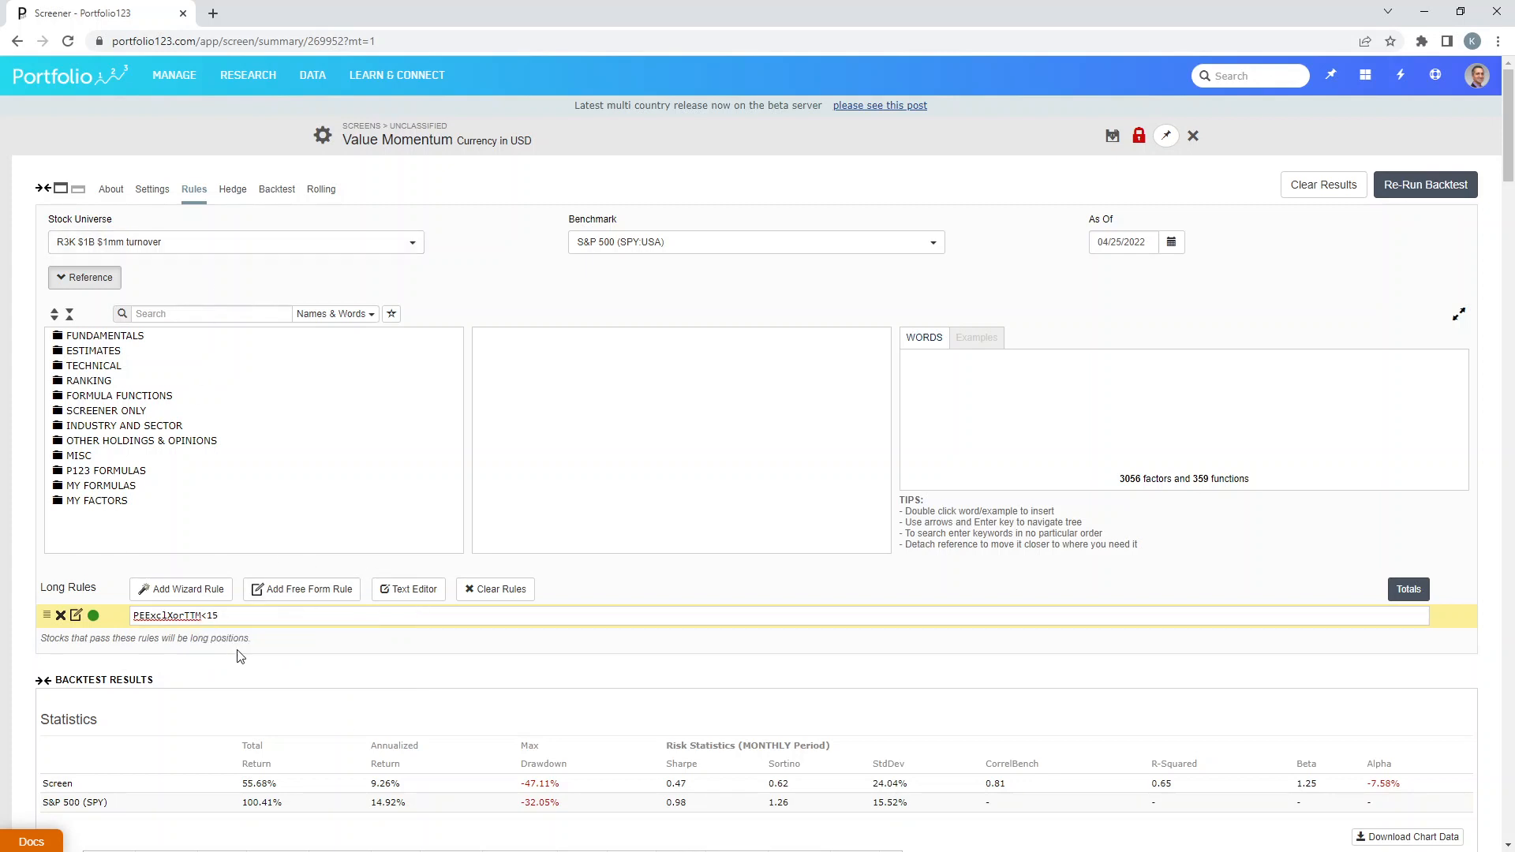
{"action": "left_click", "coordinate": [1411, 593]}
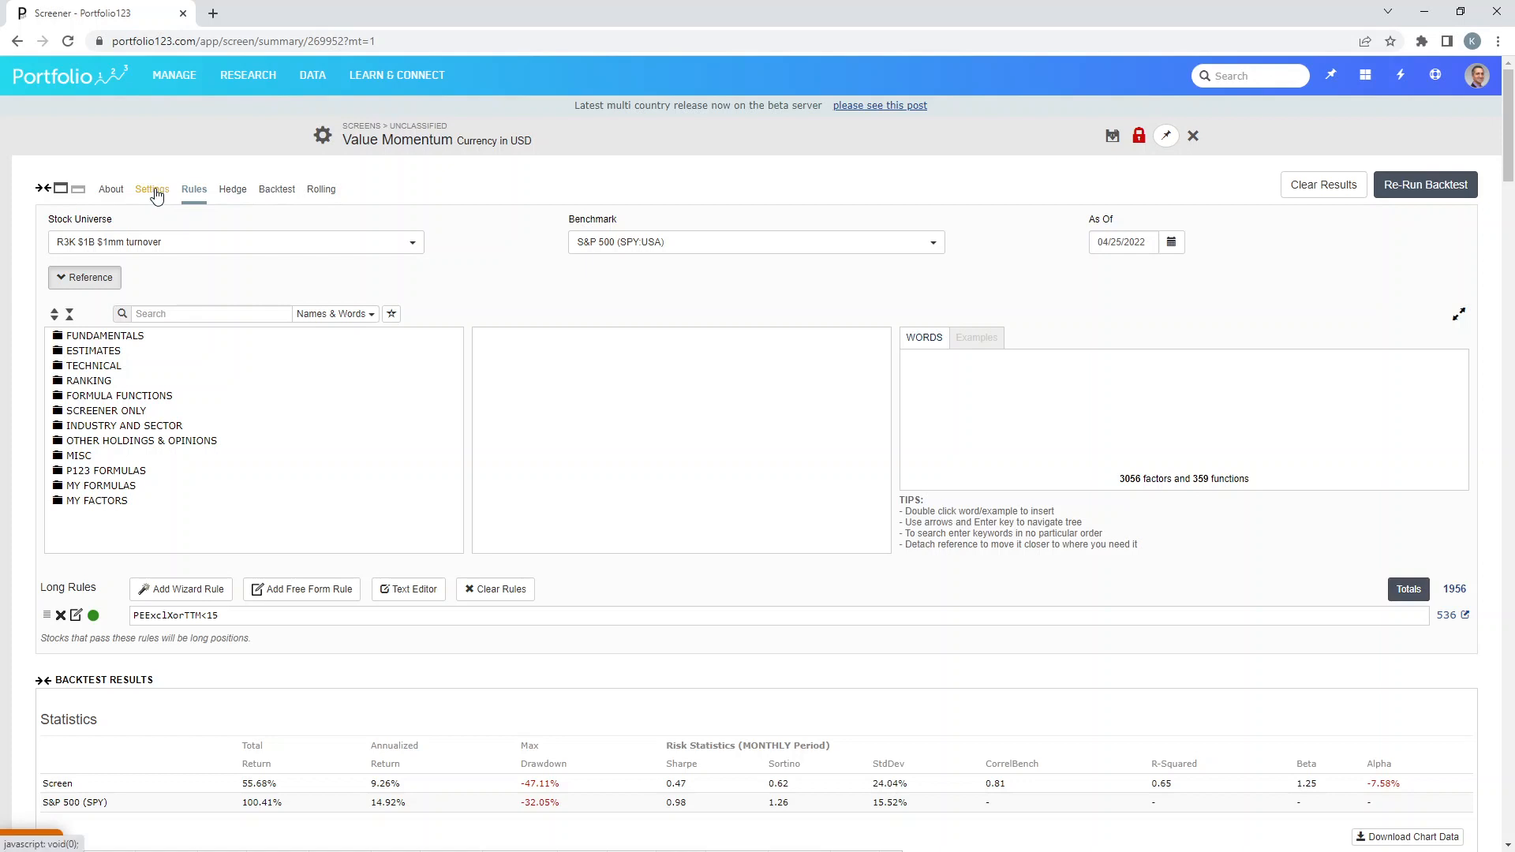
Step: Check the Quick Rank settings, re-run the backtest with the PE rule and momentum ranking, and review the statistics and chart
{"action": "left_click", "coordinate": [154, 192]}
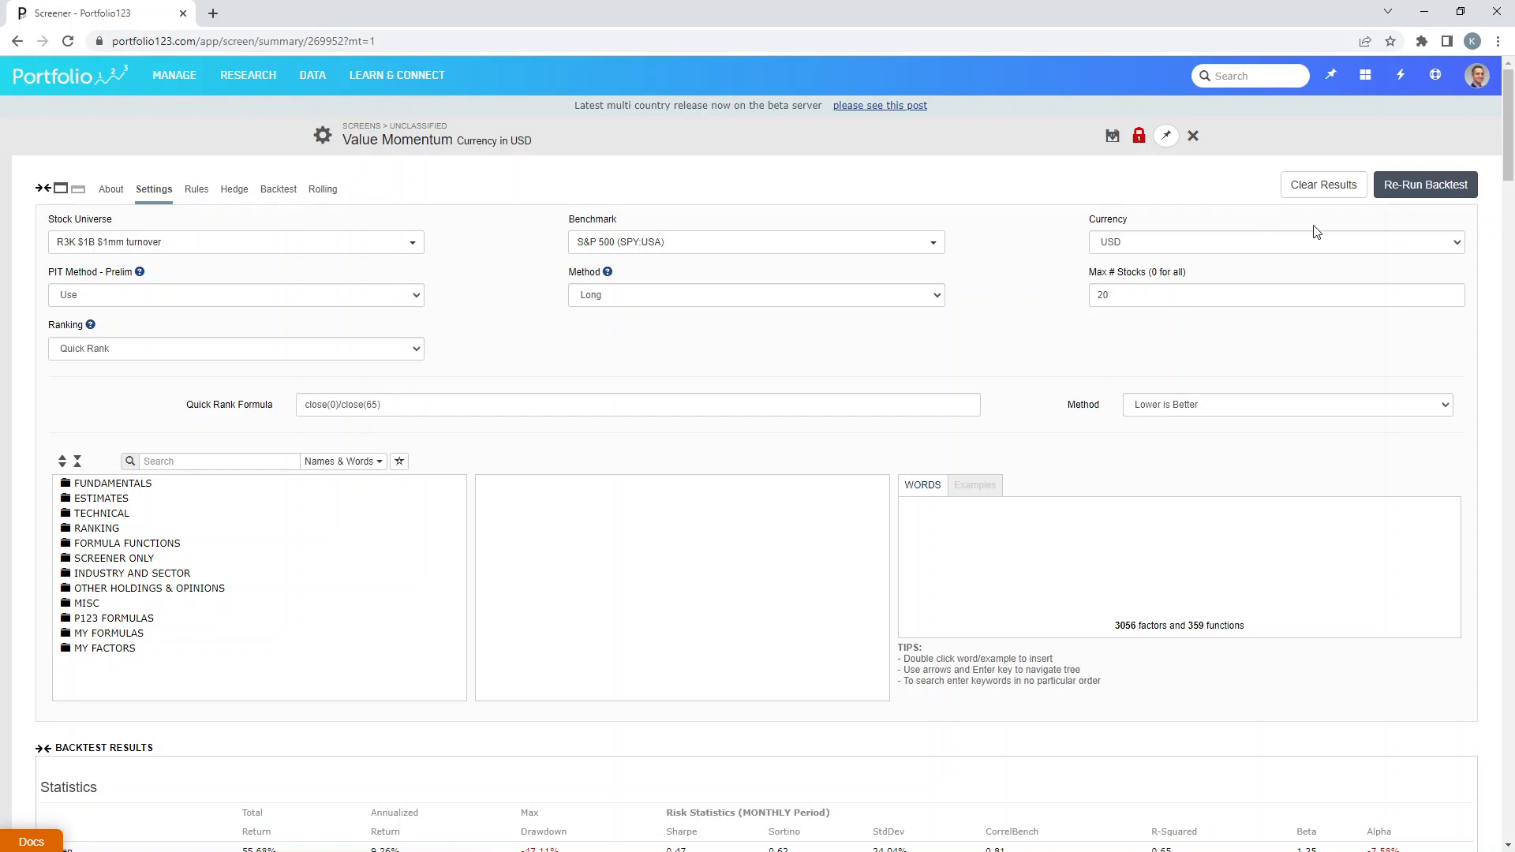
{"action": "left_click", "coordinate": [1404, 192]}
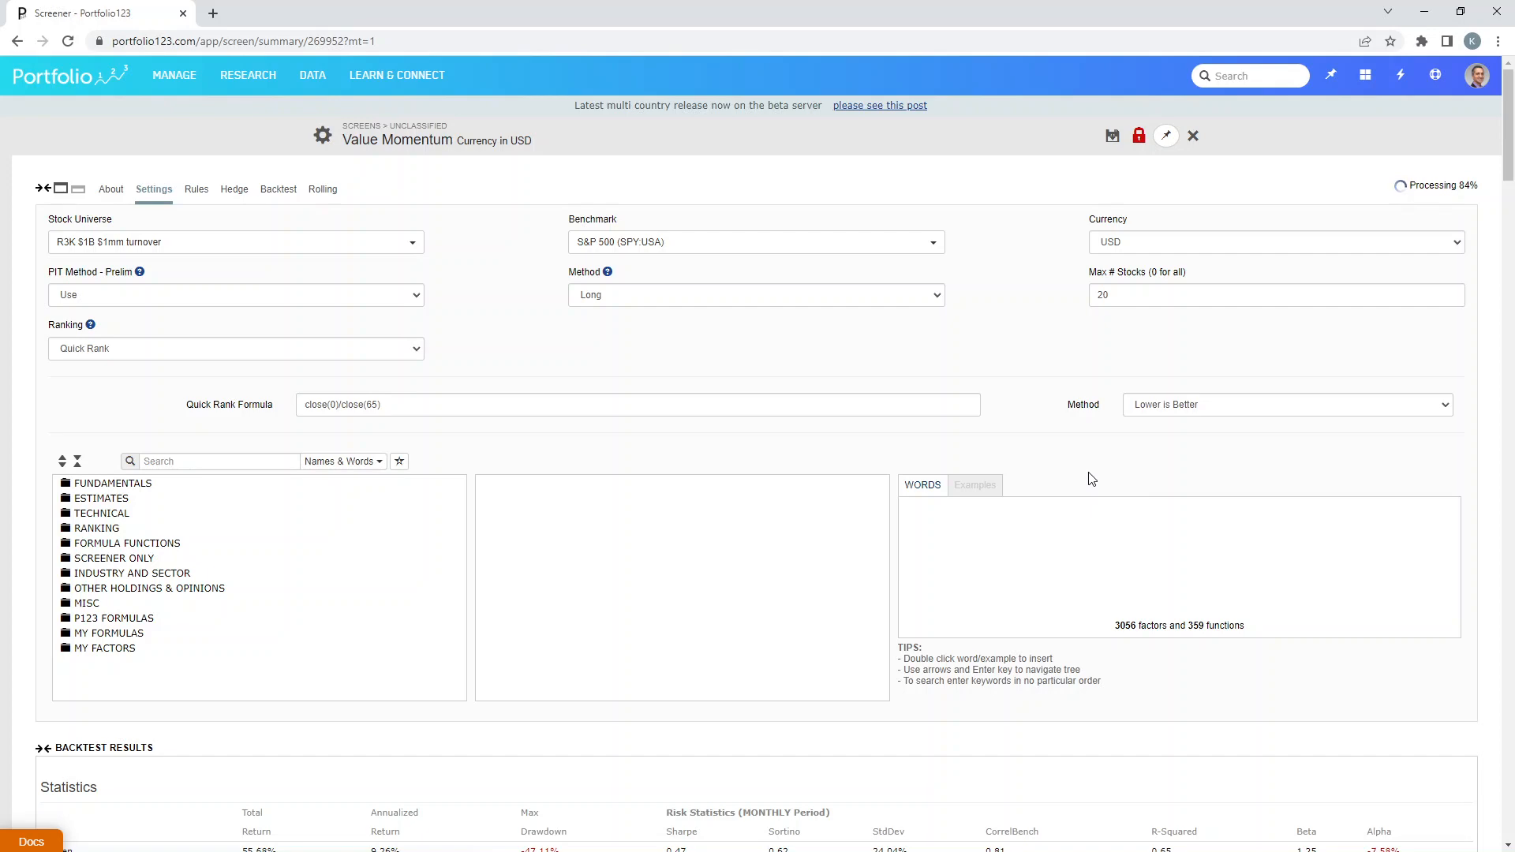
{"action": "scroll", "coordinate": [1091, 479], "scroll_direction": "down", "scroll_amount": 7}
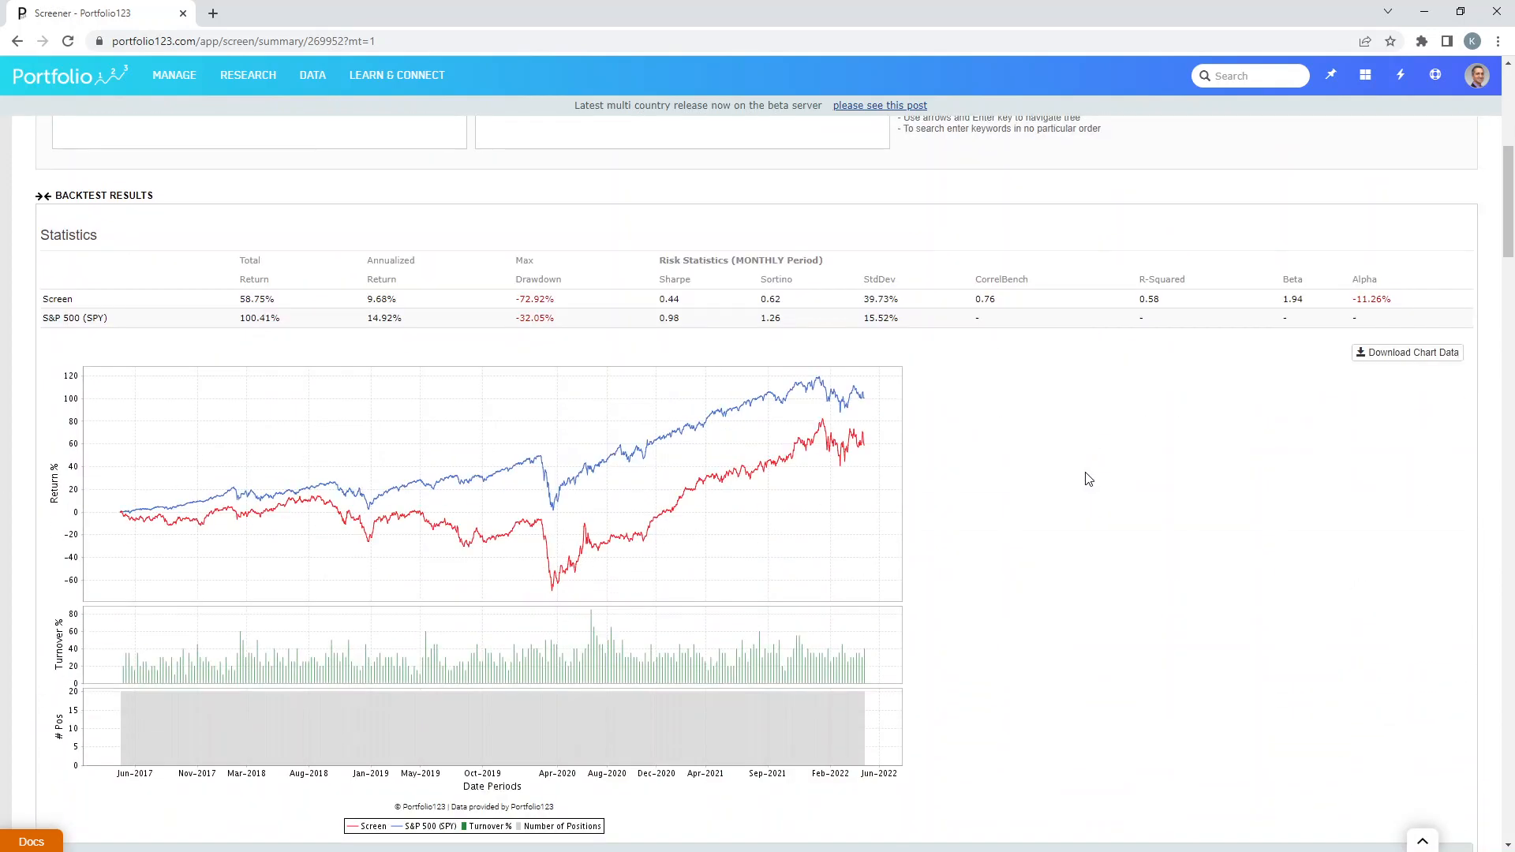
{"action": "scroll", "coordinate": [1088, 479], "scroll_direction": "down", "scroll_amount": 1}
{"action": "scroll", "coordinate": [1089, 479], "scroll_direction": "up", "scroll_amount": 2}
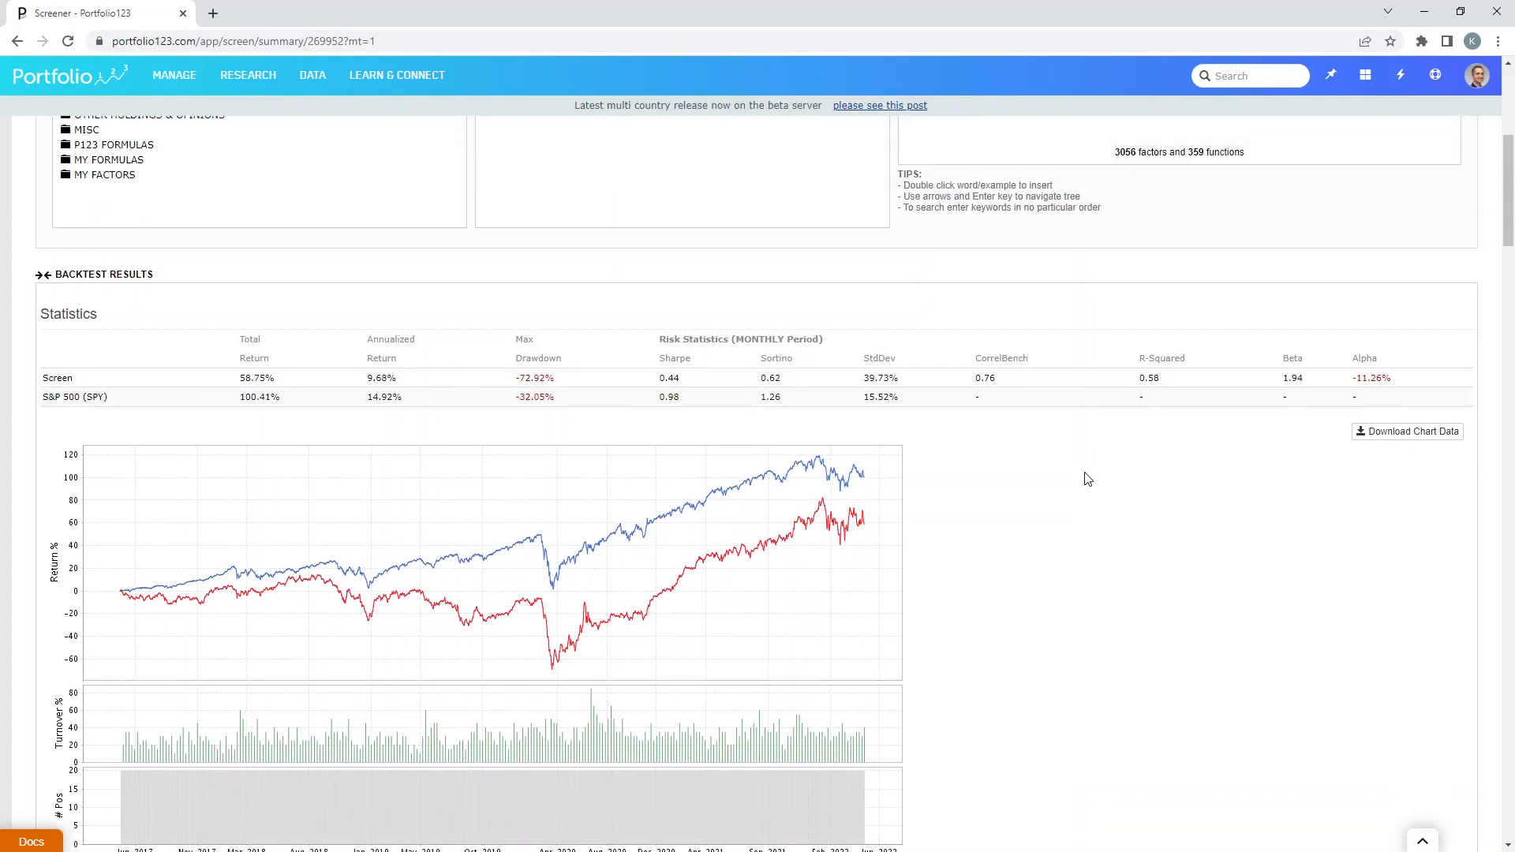
Step: Set the Quick Rank method to Higher is Better, re-run the backtest and review its statistics, chart and period results
{"action": "scroll", "coordinate": [1088, 479], "scroll_direction": "up", "scroll_amount": 5}
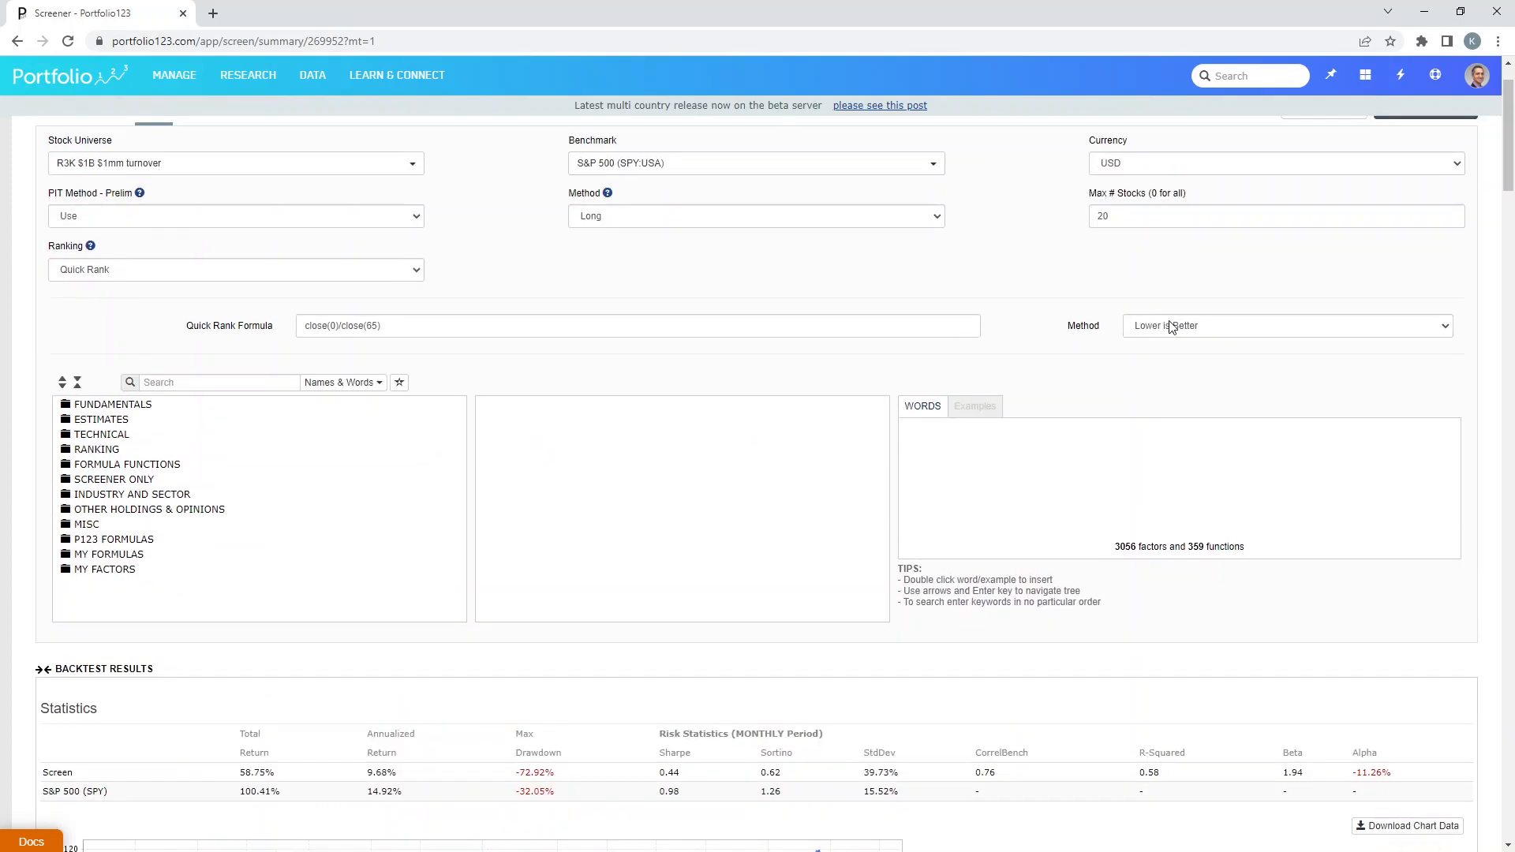
{"action": "left_click", "coordinate": [1171, 327]}
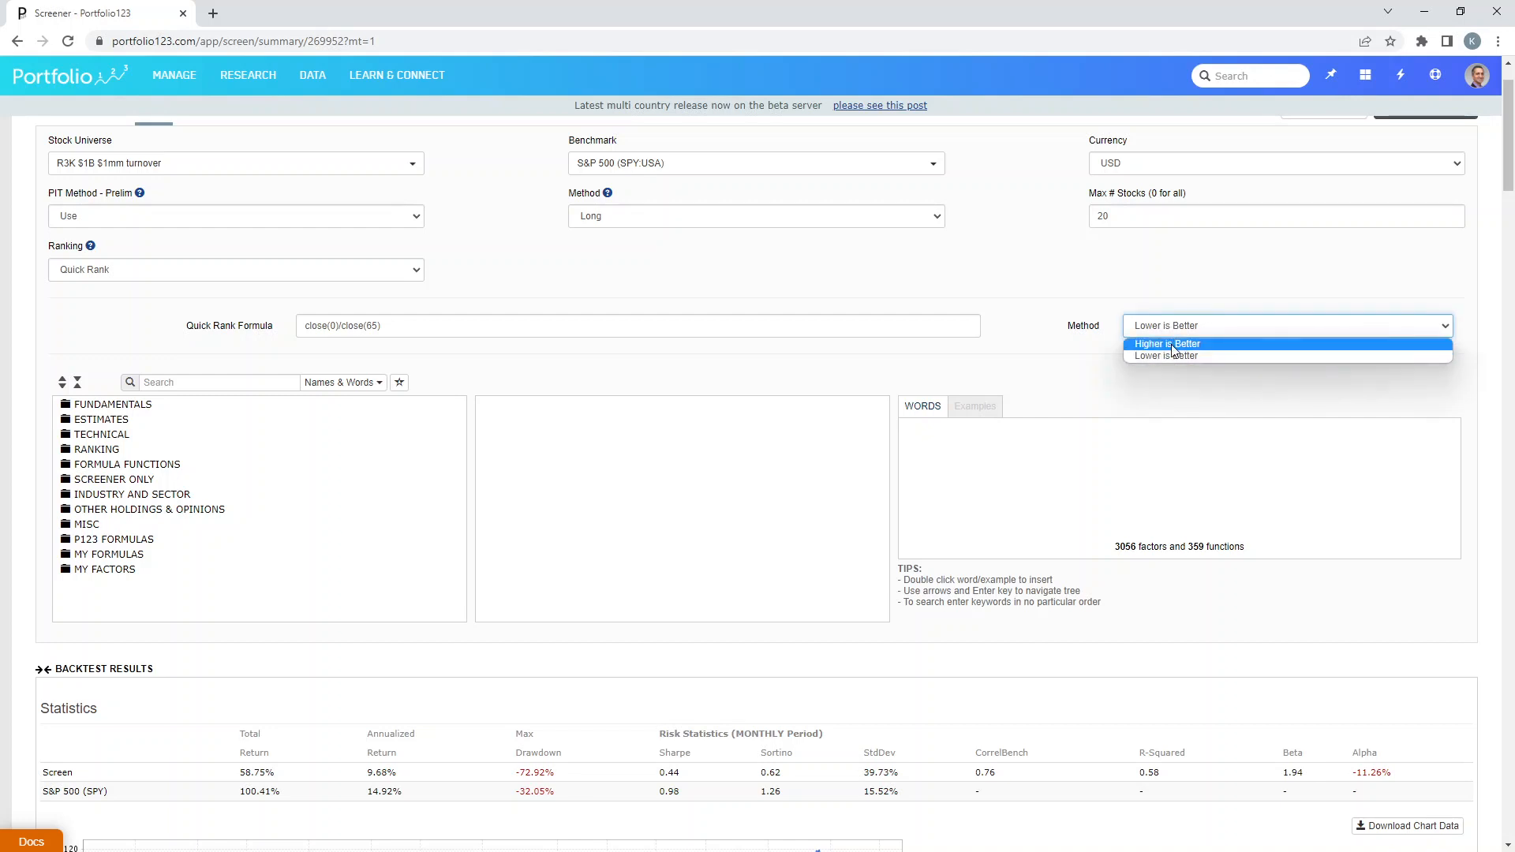
{"action": "left_click", "coordinate": [1172, 350]}
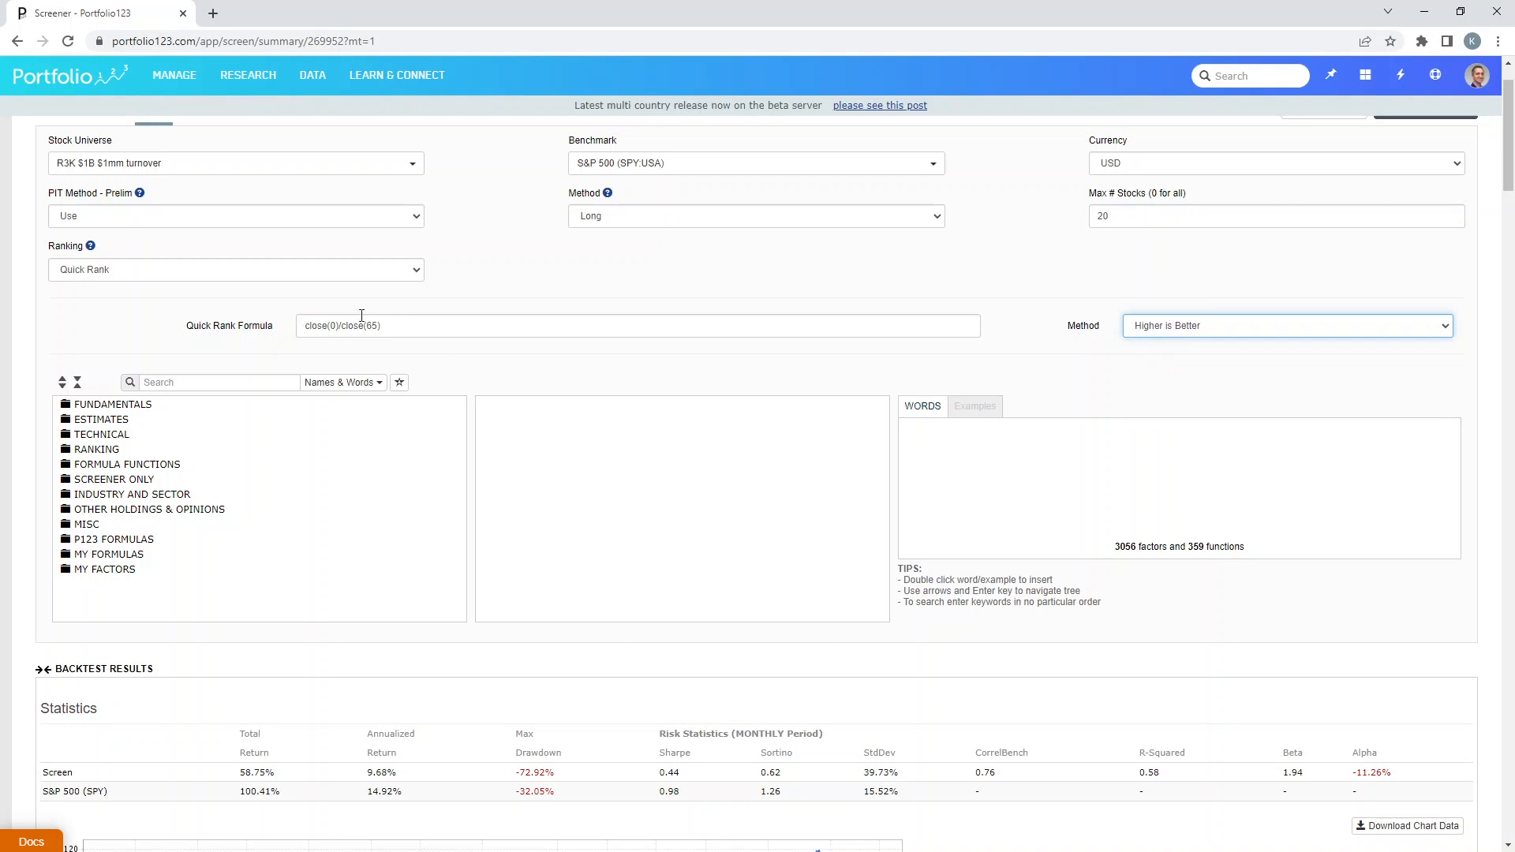
{"action": "scroll", "coordinate": [924, 332], "scroll_direction": "up", "scroll_amount": 1}
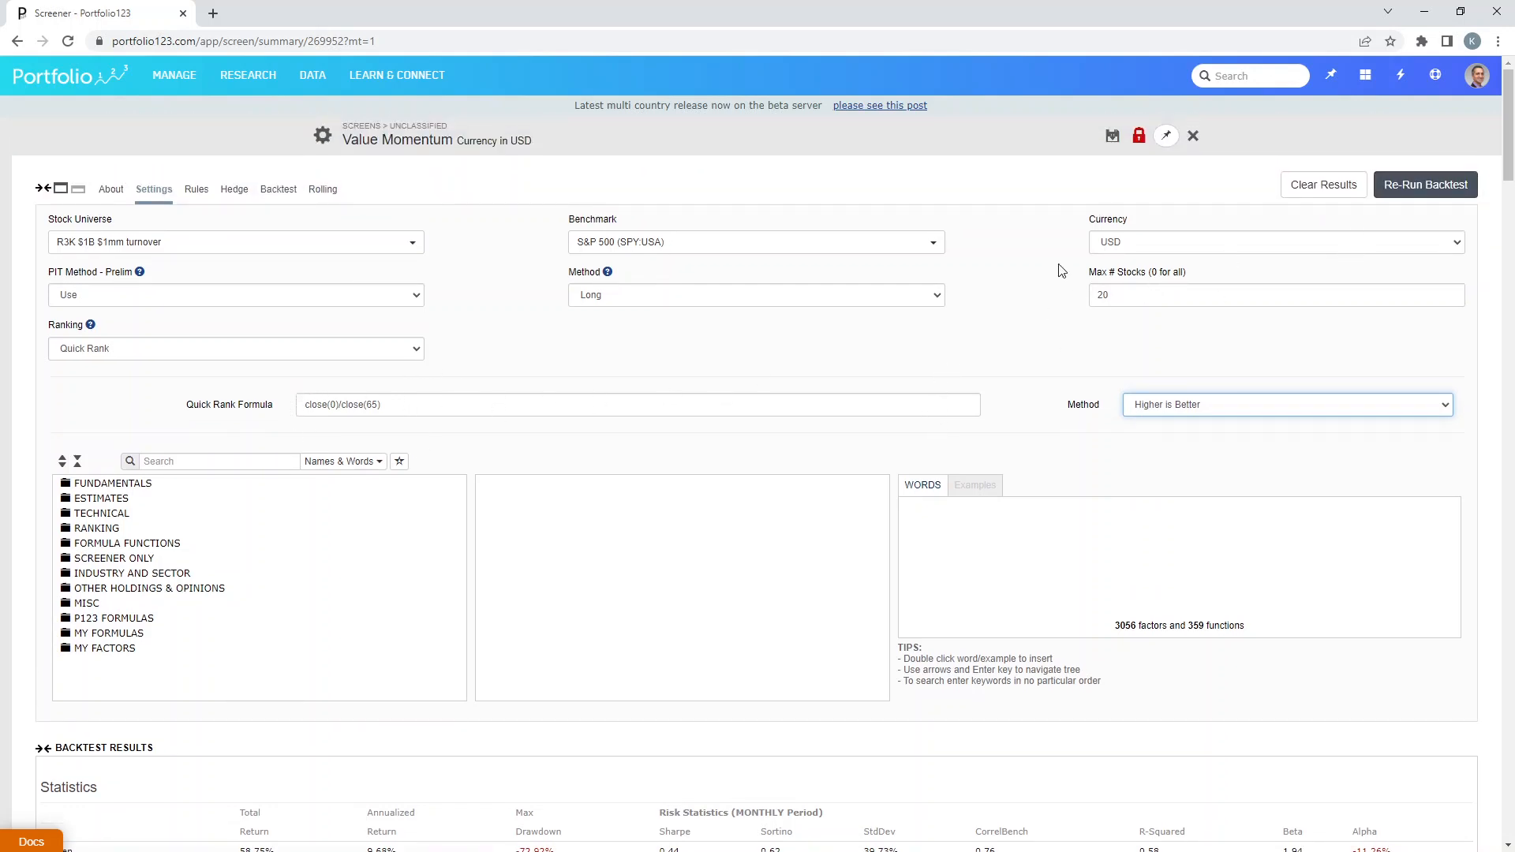
{"action": "left_click", "coordinate": [1421, 185]}
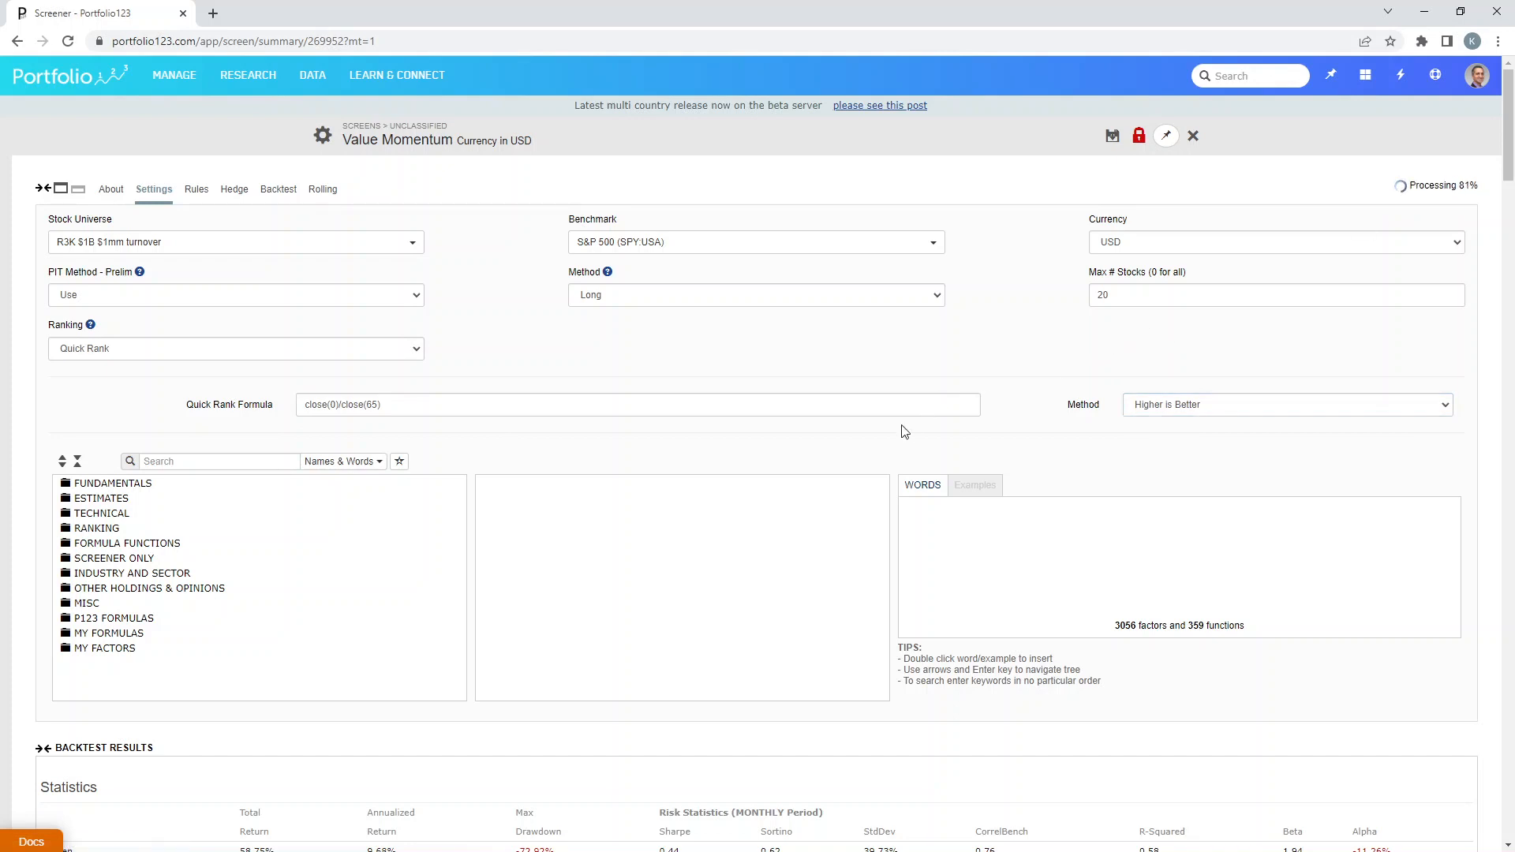
{"action": "scroll", "coordinate": [866, 451], "scroll_direction": "down", "scroll_amount": 1}
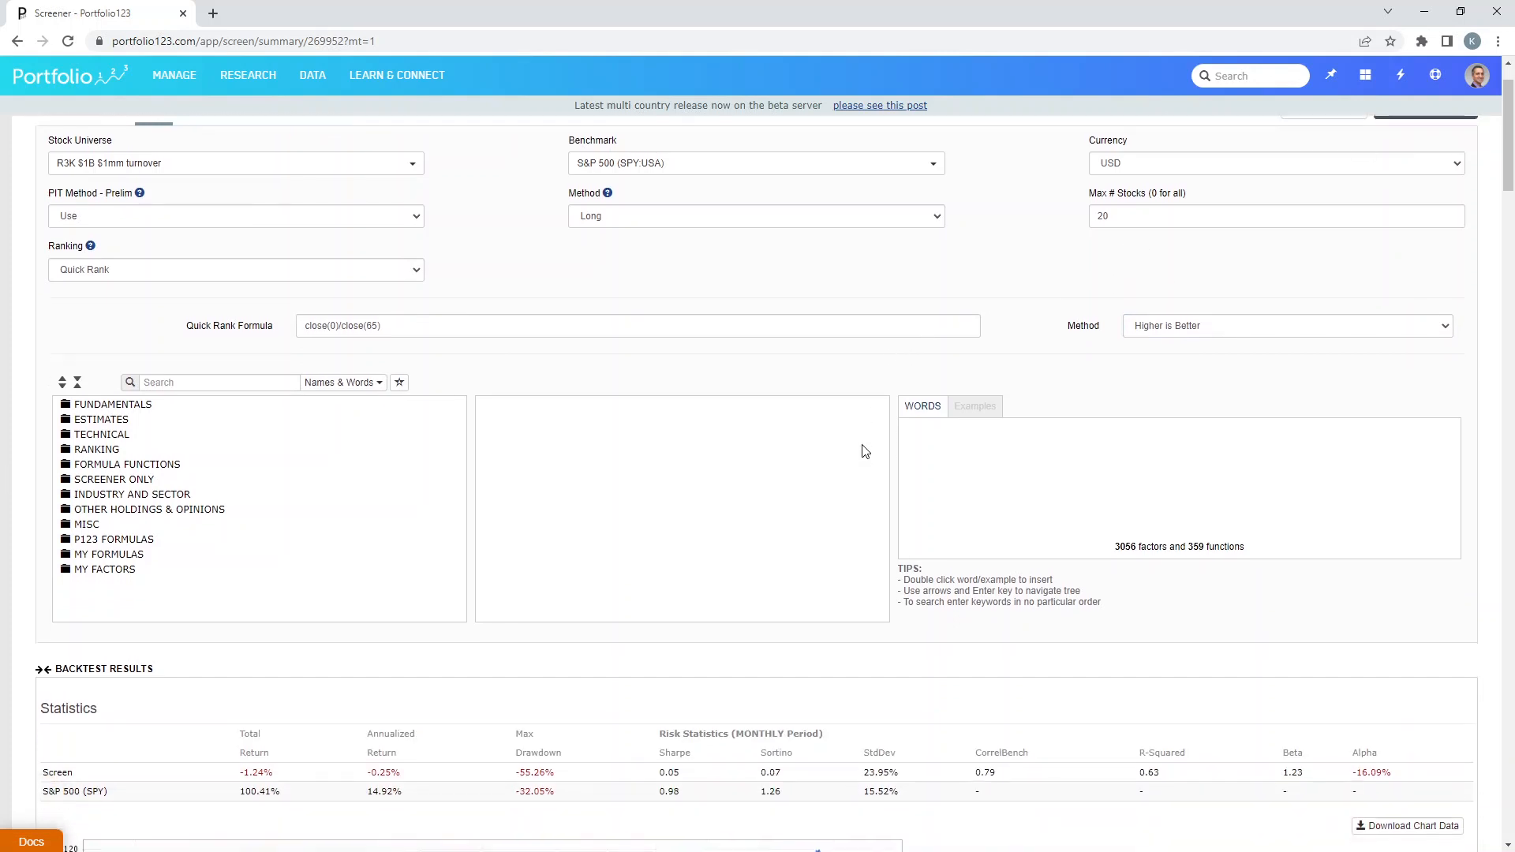
{"action": "scroll", "coordinate": [865, 451], "scroll_direction": "down", "scroll_amount": 9}
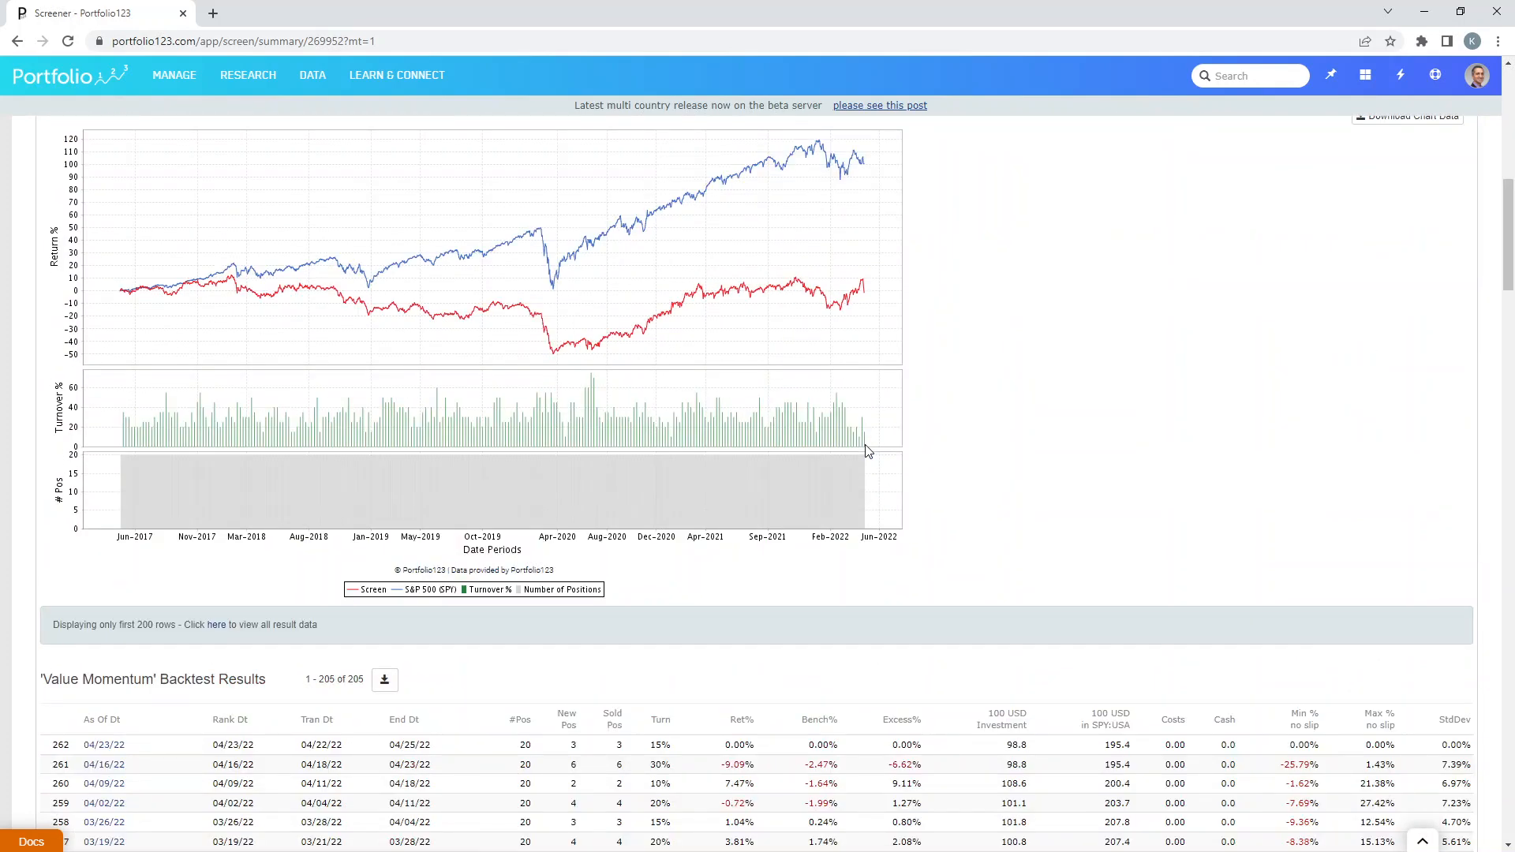
{"action": "scroll", "coordinate": [868, 452], "scroll_direction": "up", "scroll_amount": 3}
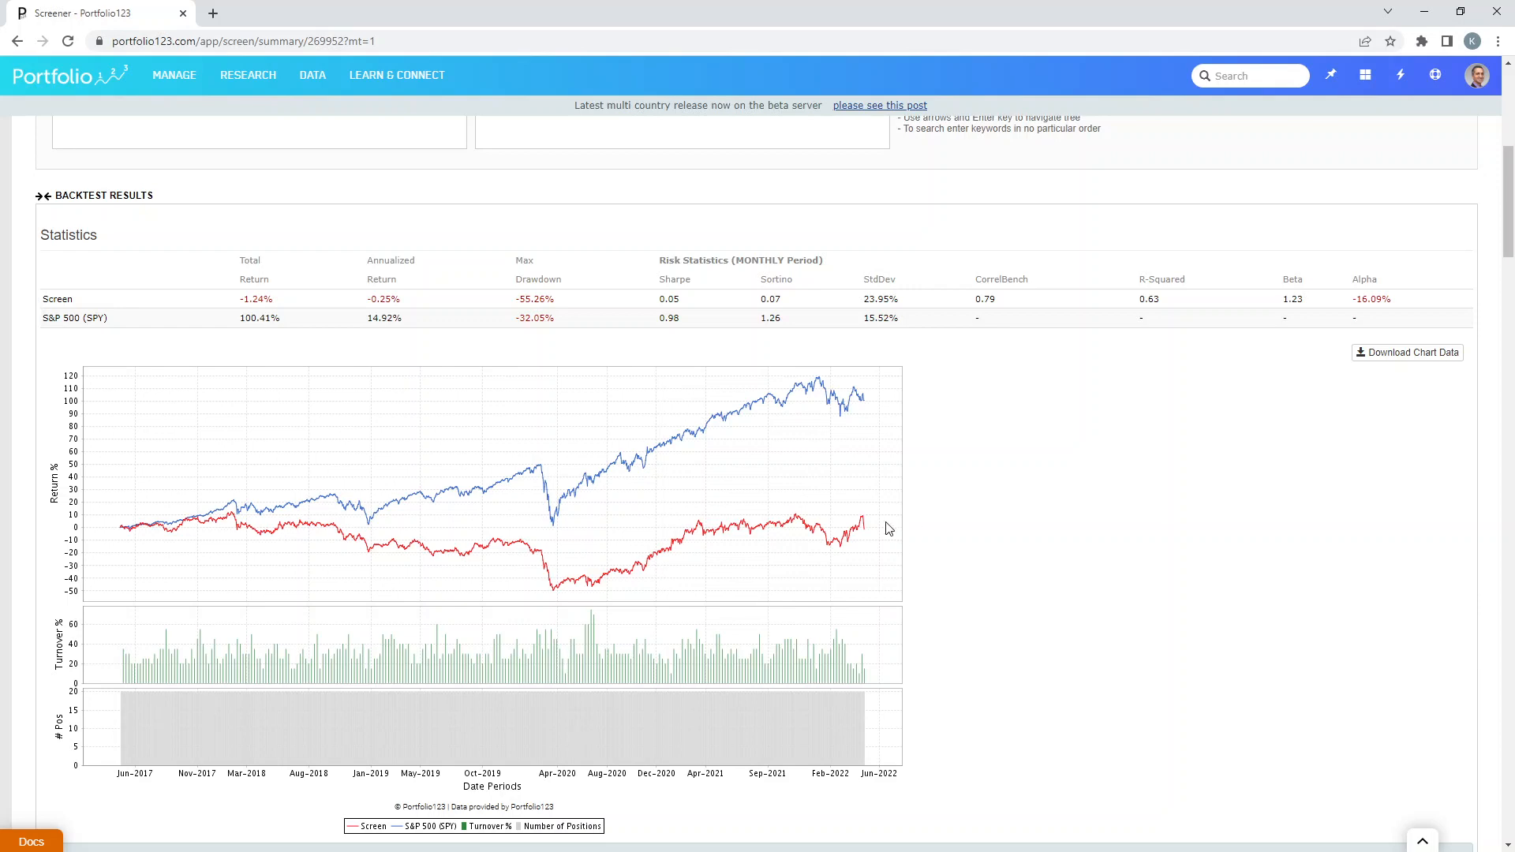
Step: Set the maximum number of stocks to 50 and change the Quick Rank formula to close(0)/close(252)
{"action": "scroll", "coordinate": [903, 553], "scroll_direction": "up", "scroll_amount": 4}
{"action": "scroll", "coordinate": [909, 555], "scroll_direction": "up", "scroll_amount": 2}
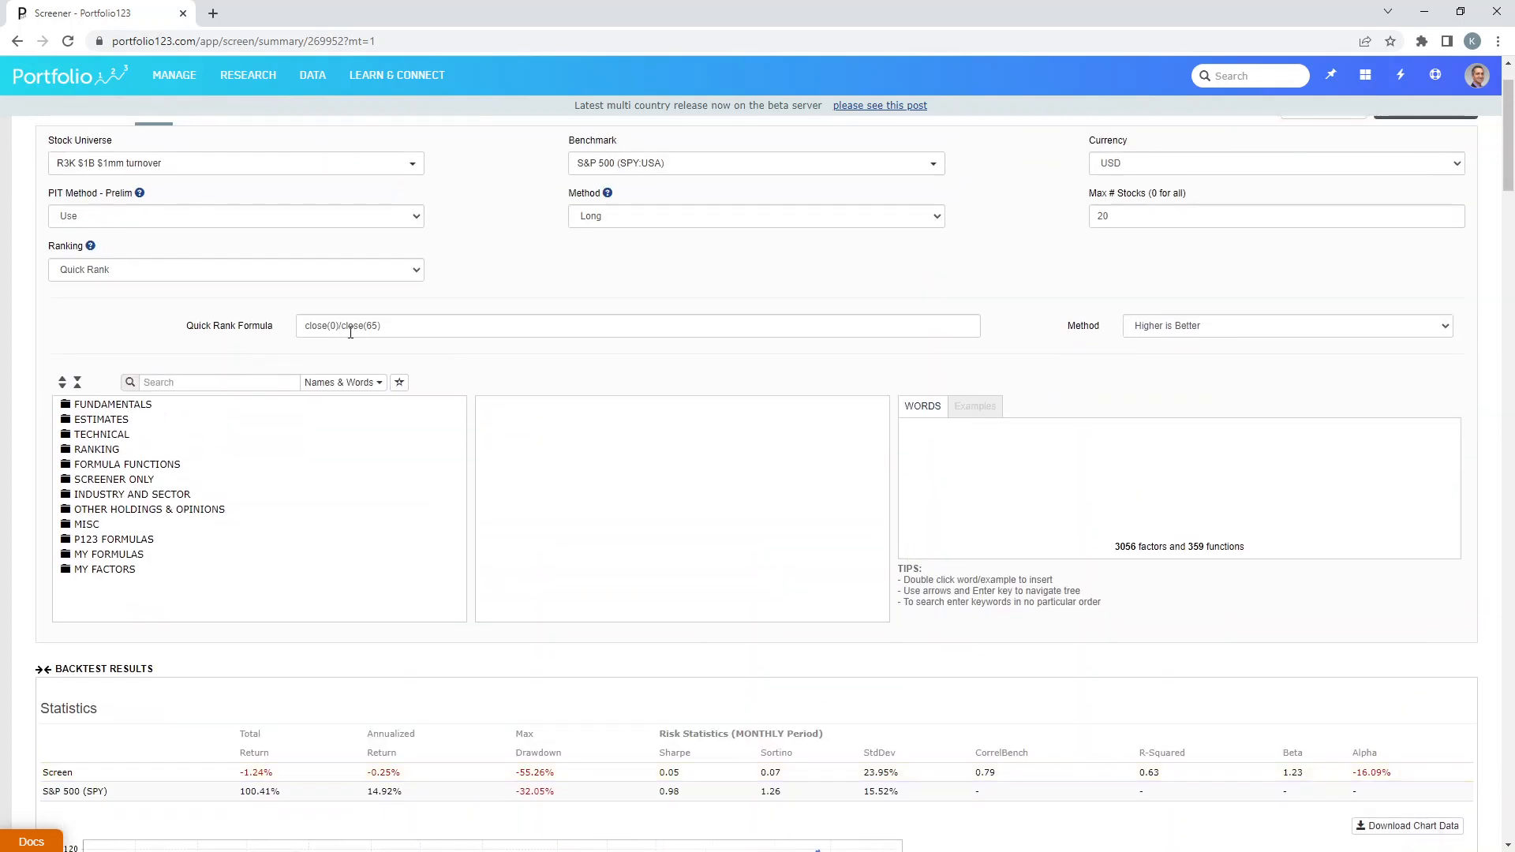
{"action": "left_click_drag", "start_coordinate": [1113, 217], "coordinate": [1093, 216]}
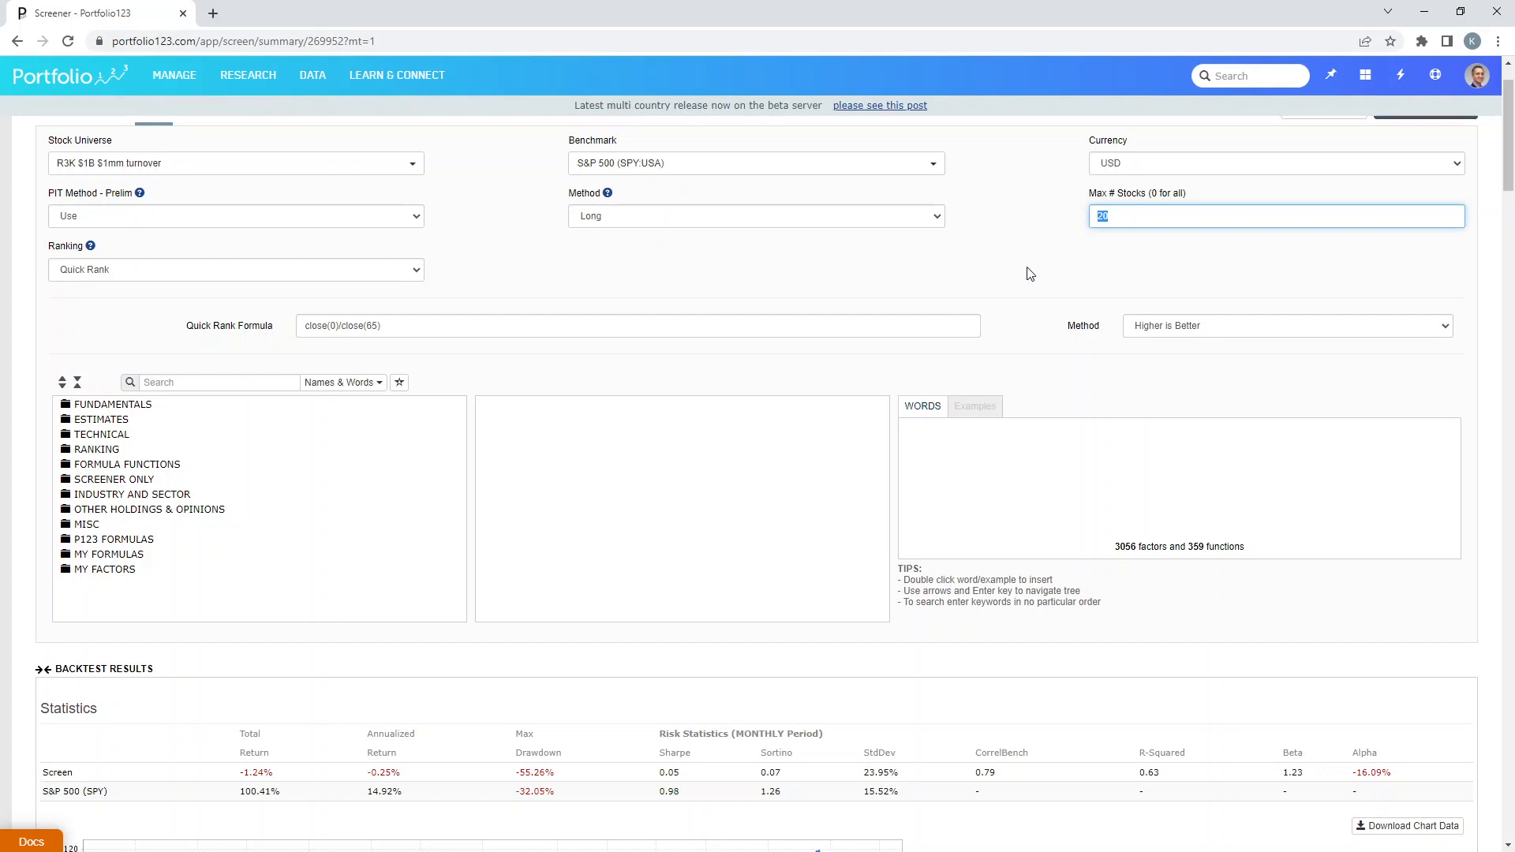
{"action": "type", "text": "50"}
{"action": "double_click", "coordinate": [374, 325]}
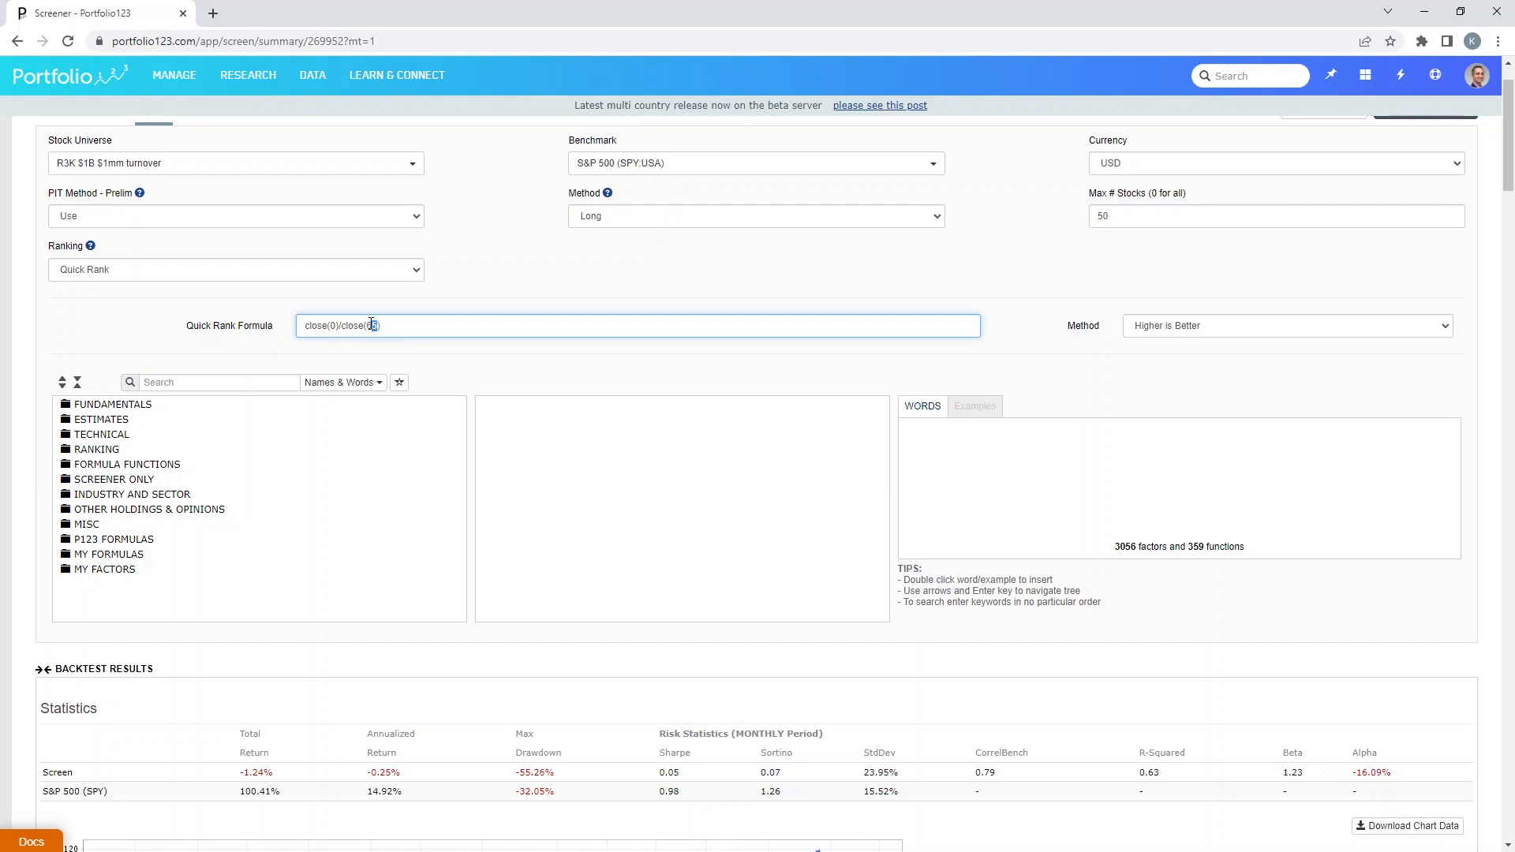
{"action": "type", "text": "252"}
Step: Re-run the backtest to review its statistics and chart, and save the Value Momentum screen
{"action": "scroll", "coordinate": [1456, 258], "scroll_direction": "up", "scroll_amount": 1}
{"action": "left_click", "coordinate": [1468, 186]}
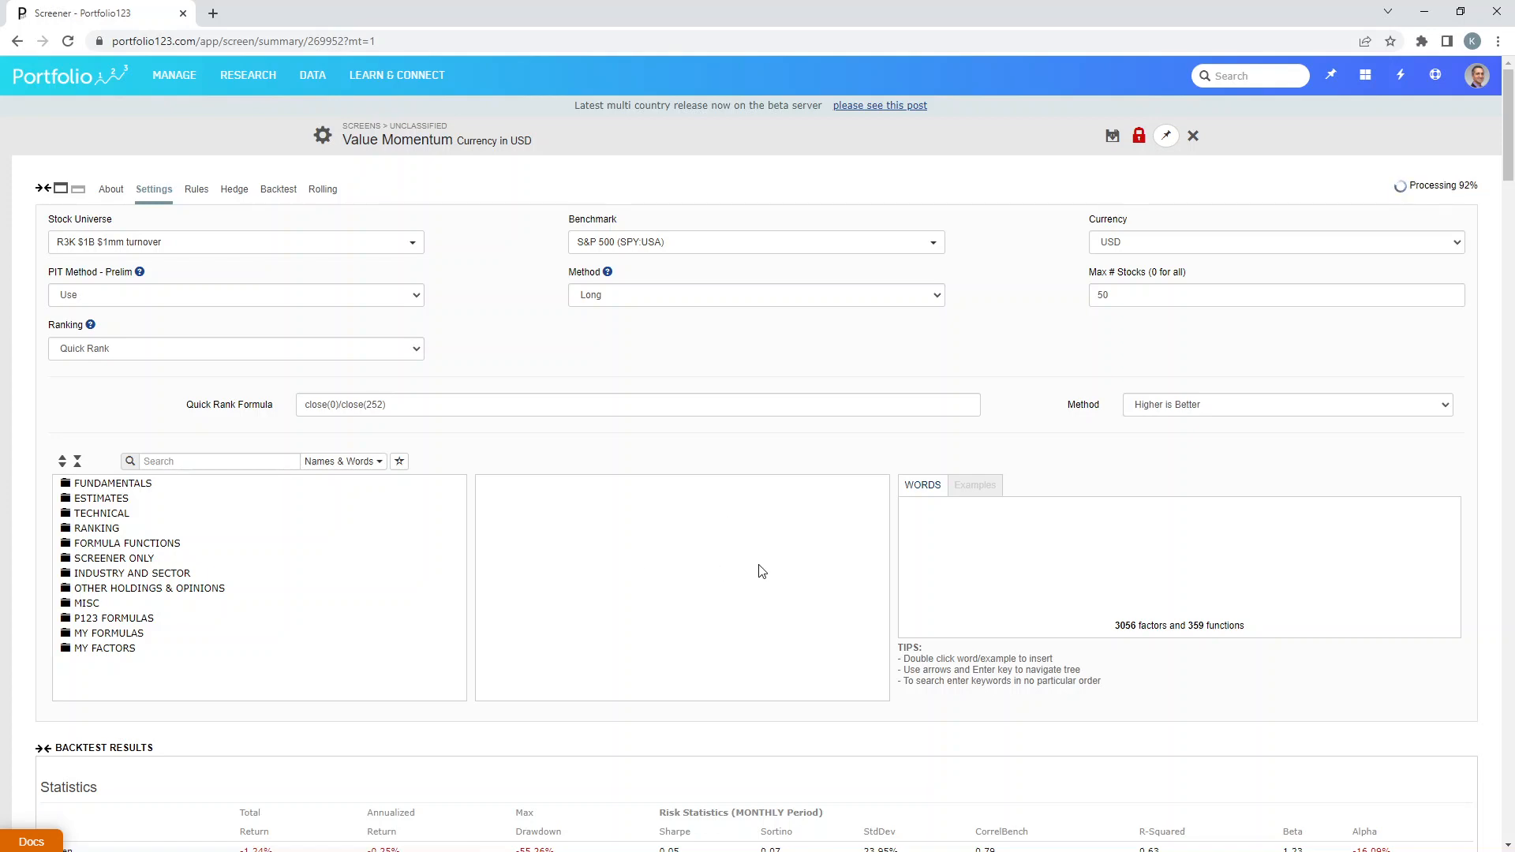
{"action": "scroll", "coordinate": [762, 572], "scroll_direction": "down", "scroll_amount": 5}
{"action": "scroll", "coordinate": [762, 571], "scroll_direction": "down", "scroll_amount": 2}
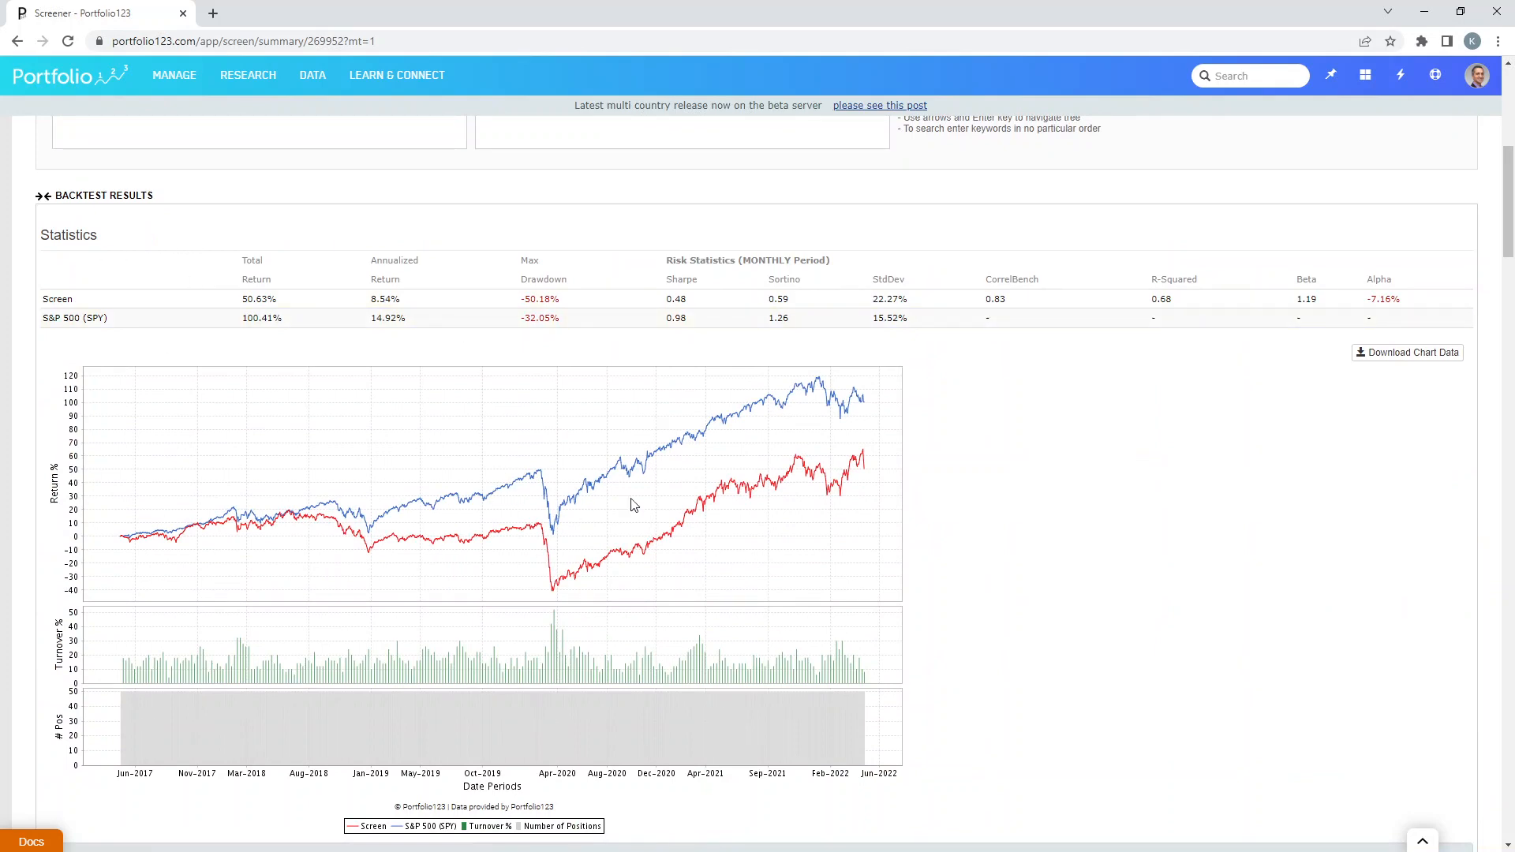
{"action": "scroll", "coordinate": [695, 502], "scroll_direction": "up", "scroll_amount": 7}
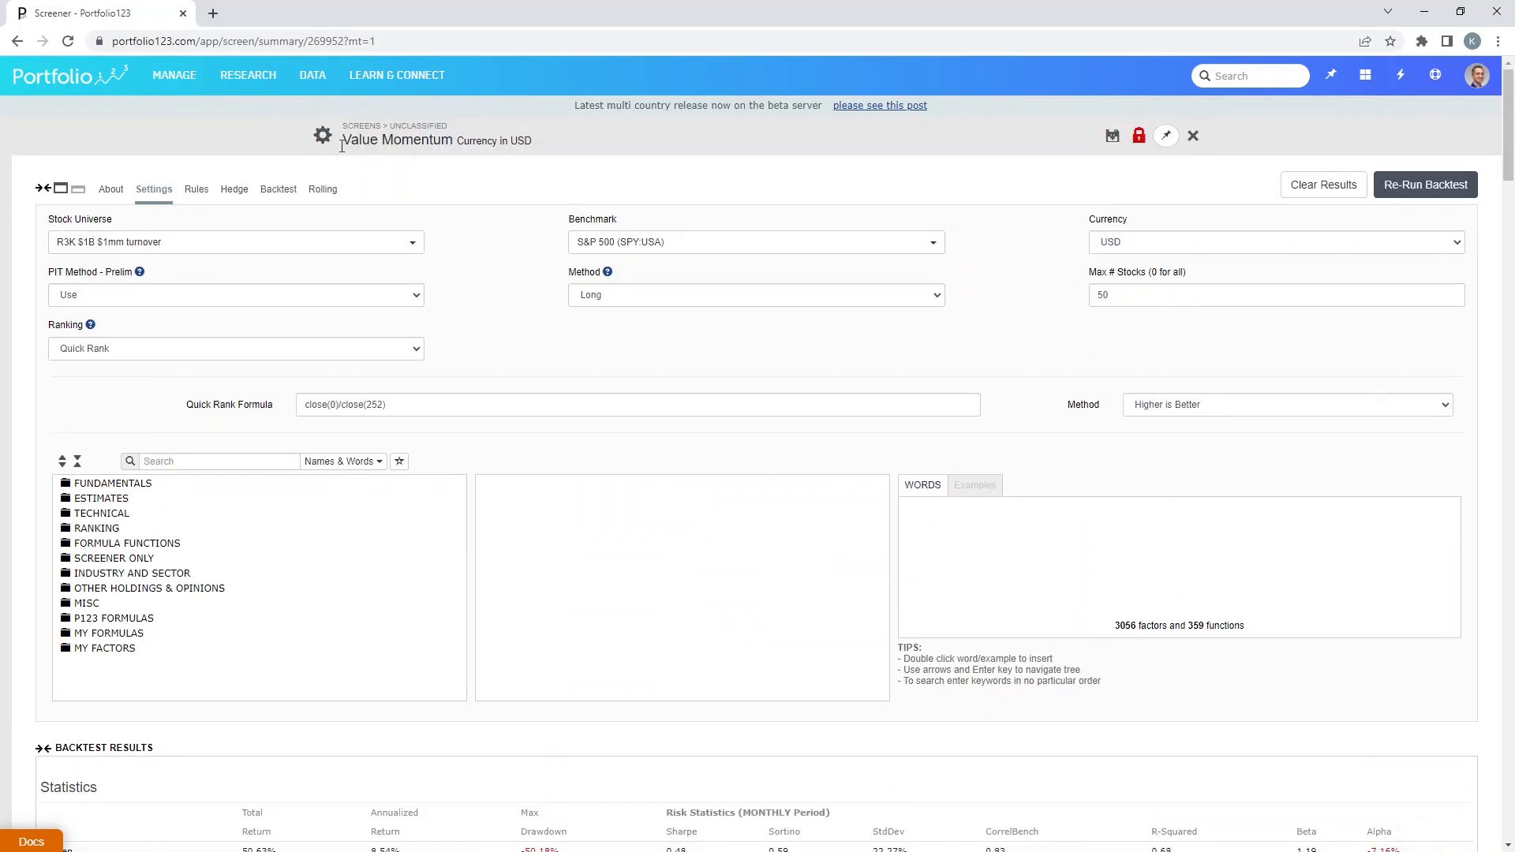
{"action": "left_click", "coordinate": [1113, 138]}
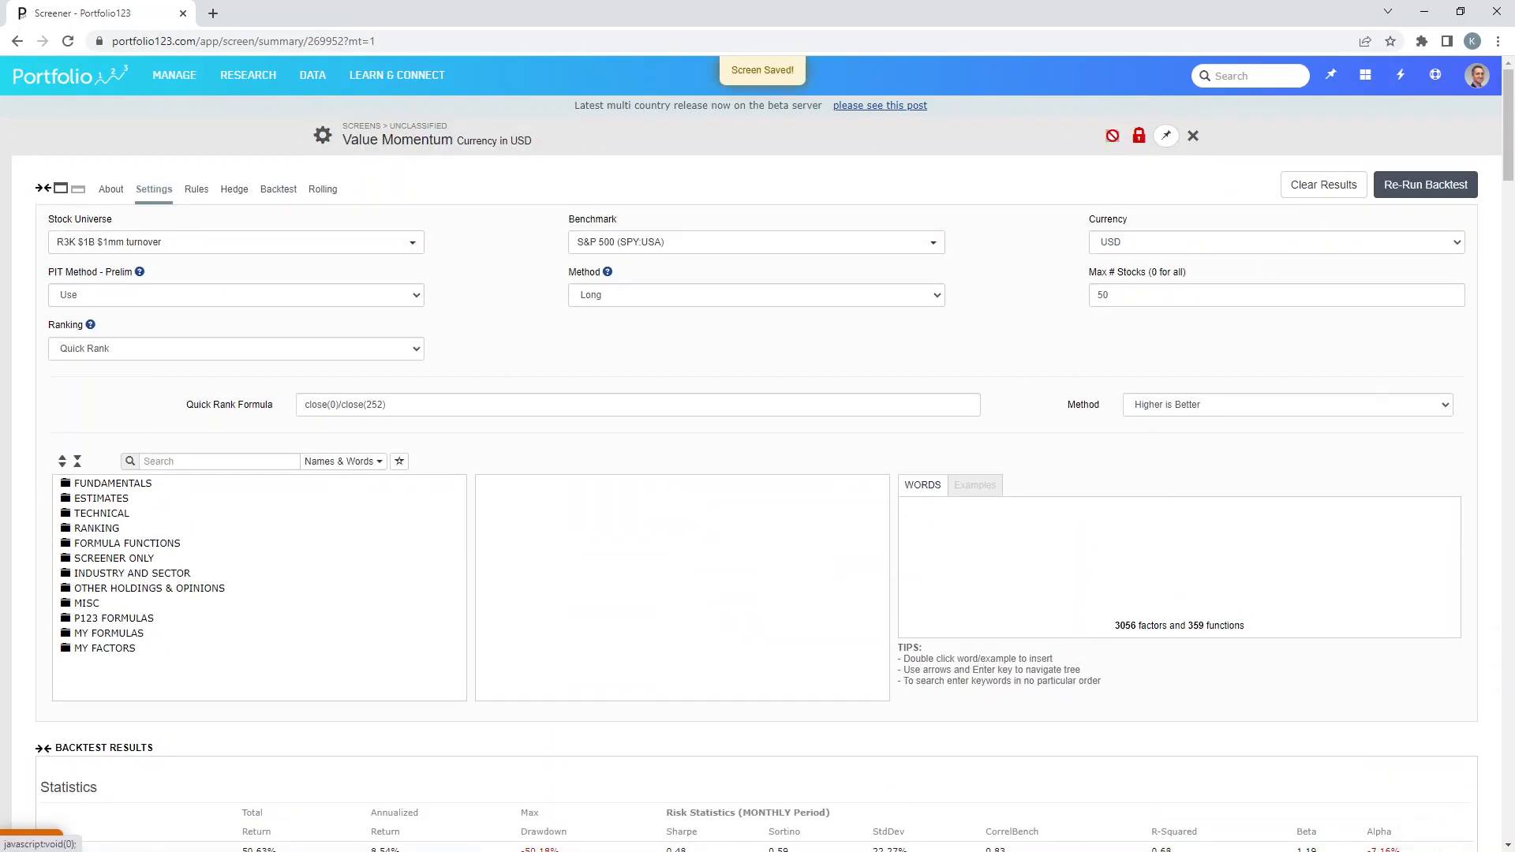
Step: Configure the backtest to rebalance every 4 weeks over a 10-year period with a maximum of 10 stocks
{"action": "left_click", "coordinate": [290, 198]}
{"action": "left_click", "coordinate": [1194, 301]}
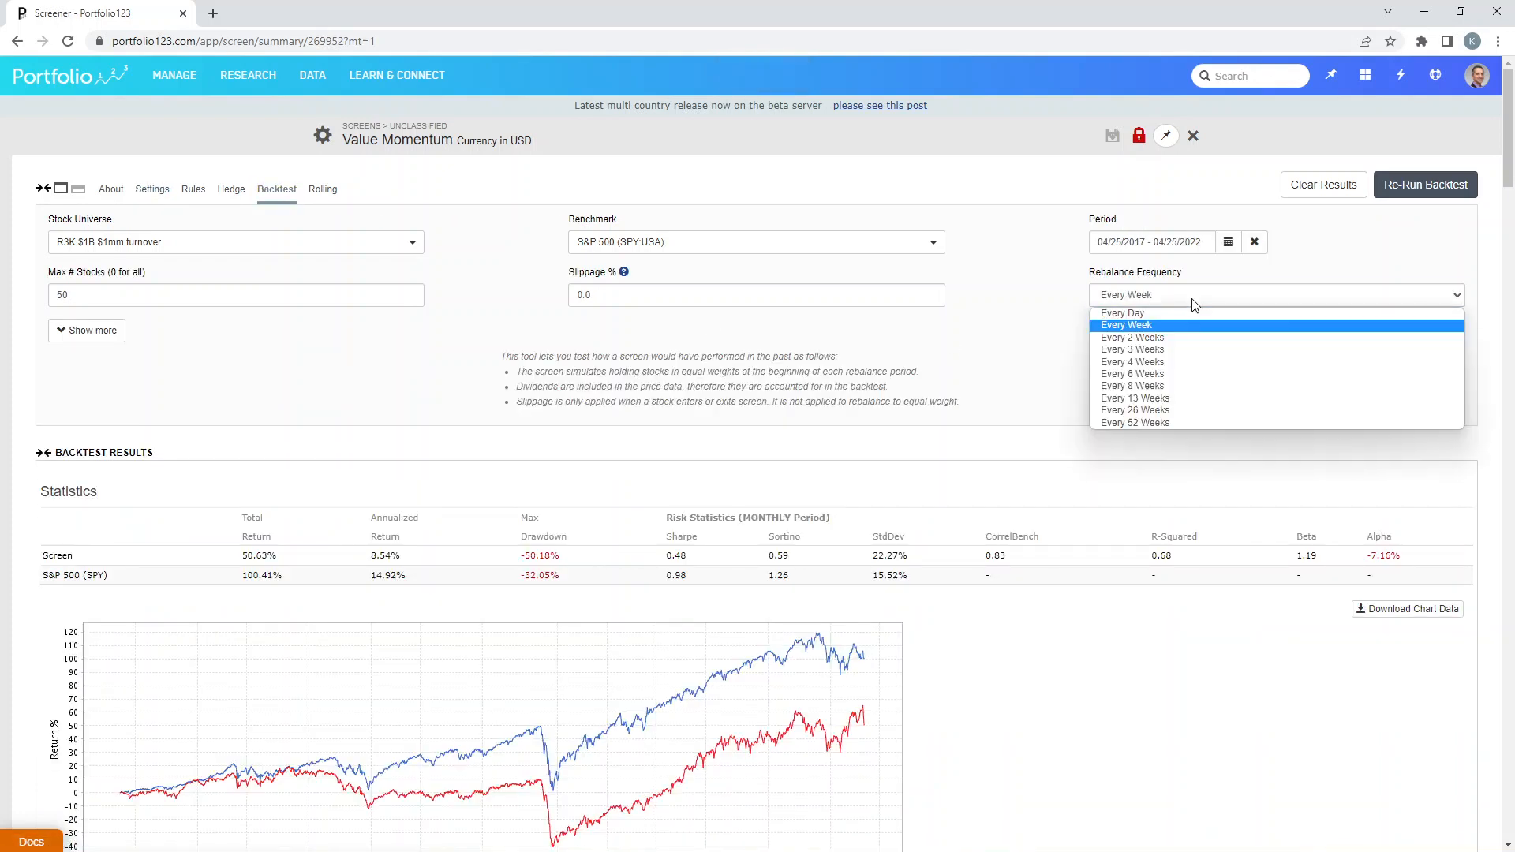
{"action": "left_click", "coordinate": [1166, 363]}
{"action": "left_click", "coordinate": [1228, 241]}
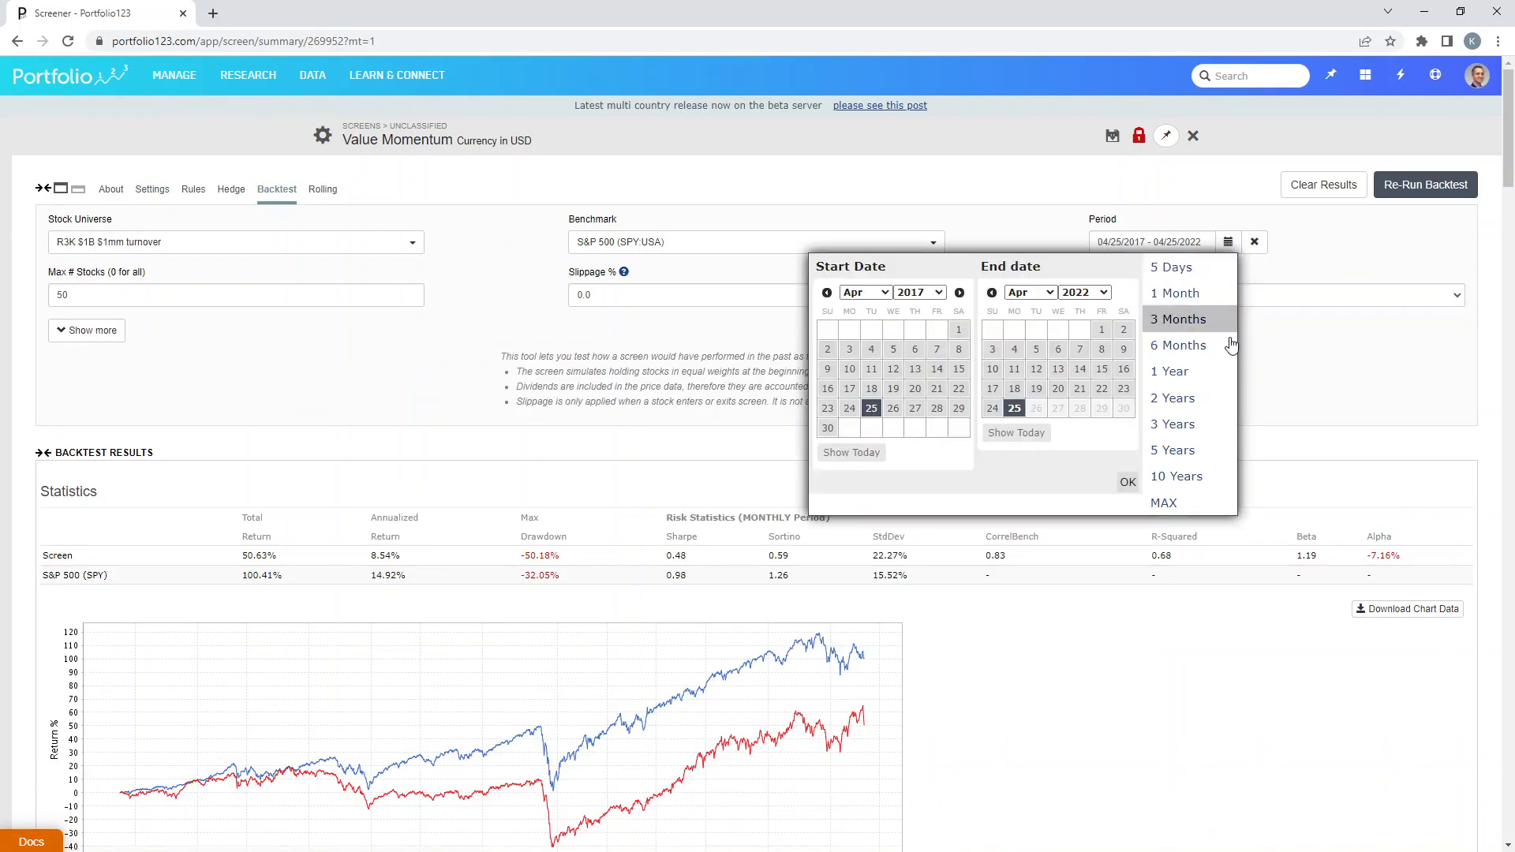
{"action": "left_click", "coordinate": [1176, 477]}
{"action": "left_click_drag", "start_coordinate": [118, 295], "coordinate": [32, 297]}
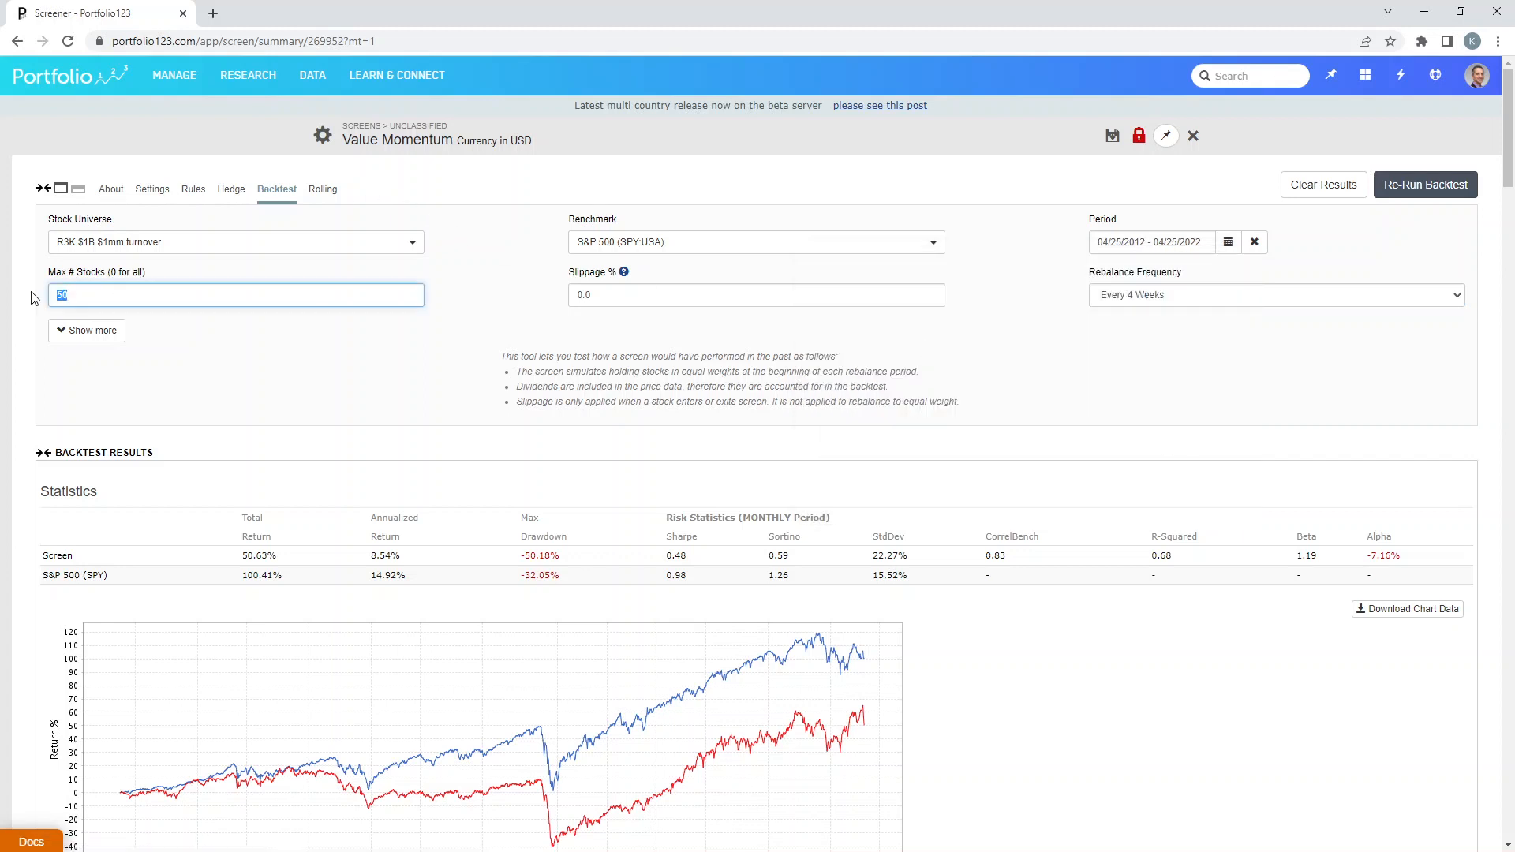
{"action": "type", "text": "10"}
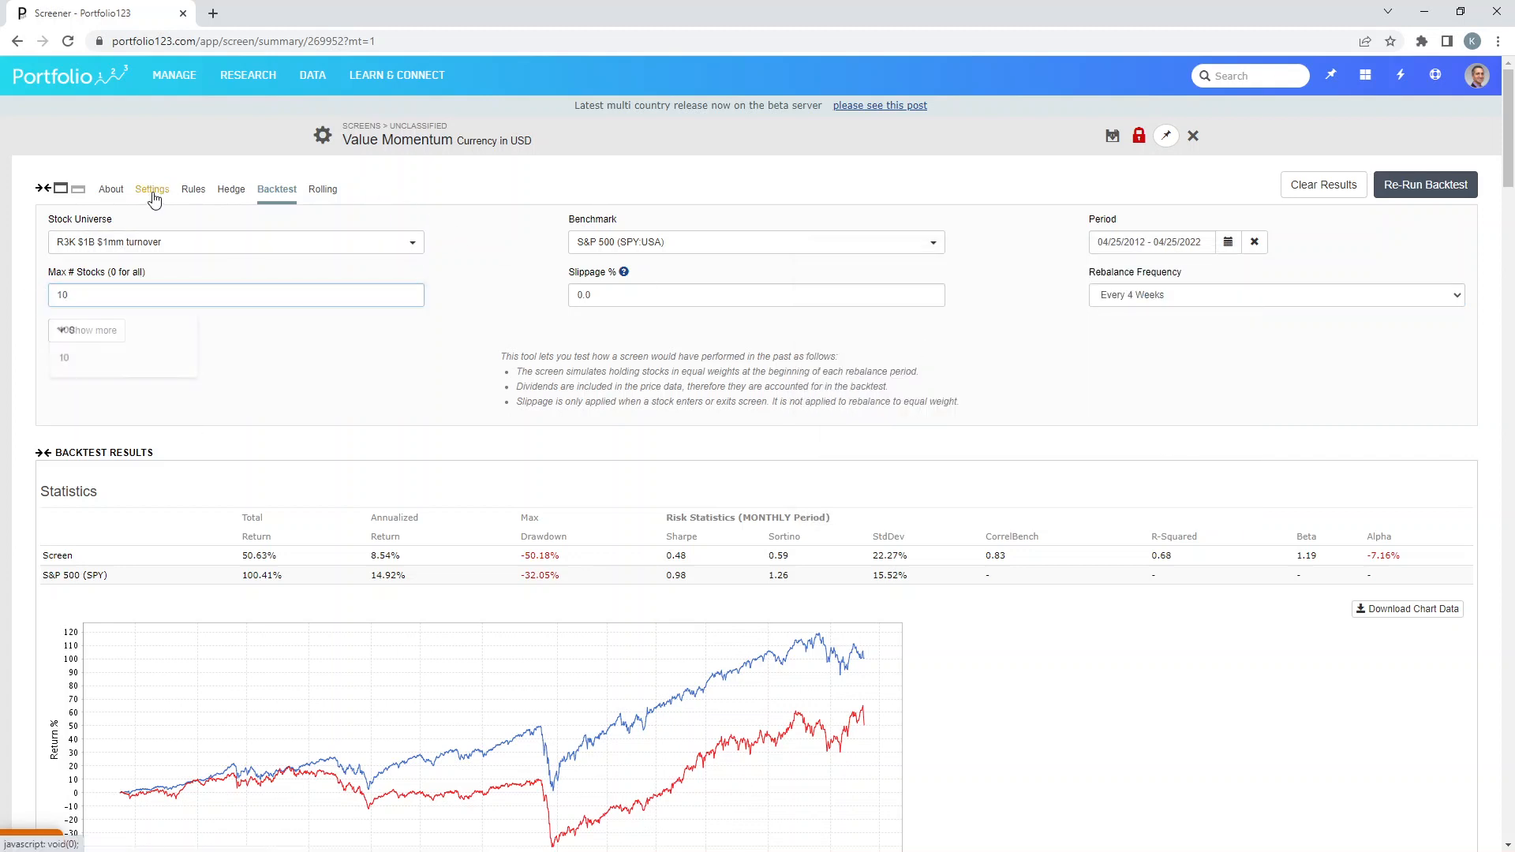
Step: Replace the PE long rule with the start of an frank(" formula and search the factor reference for earnings yield
{"action": "left_click", "coordinate": [152, 193]}
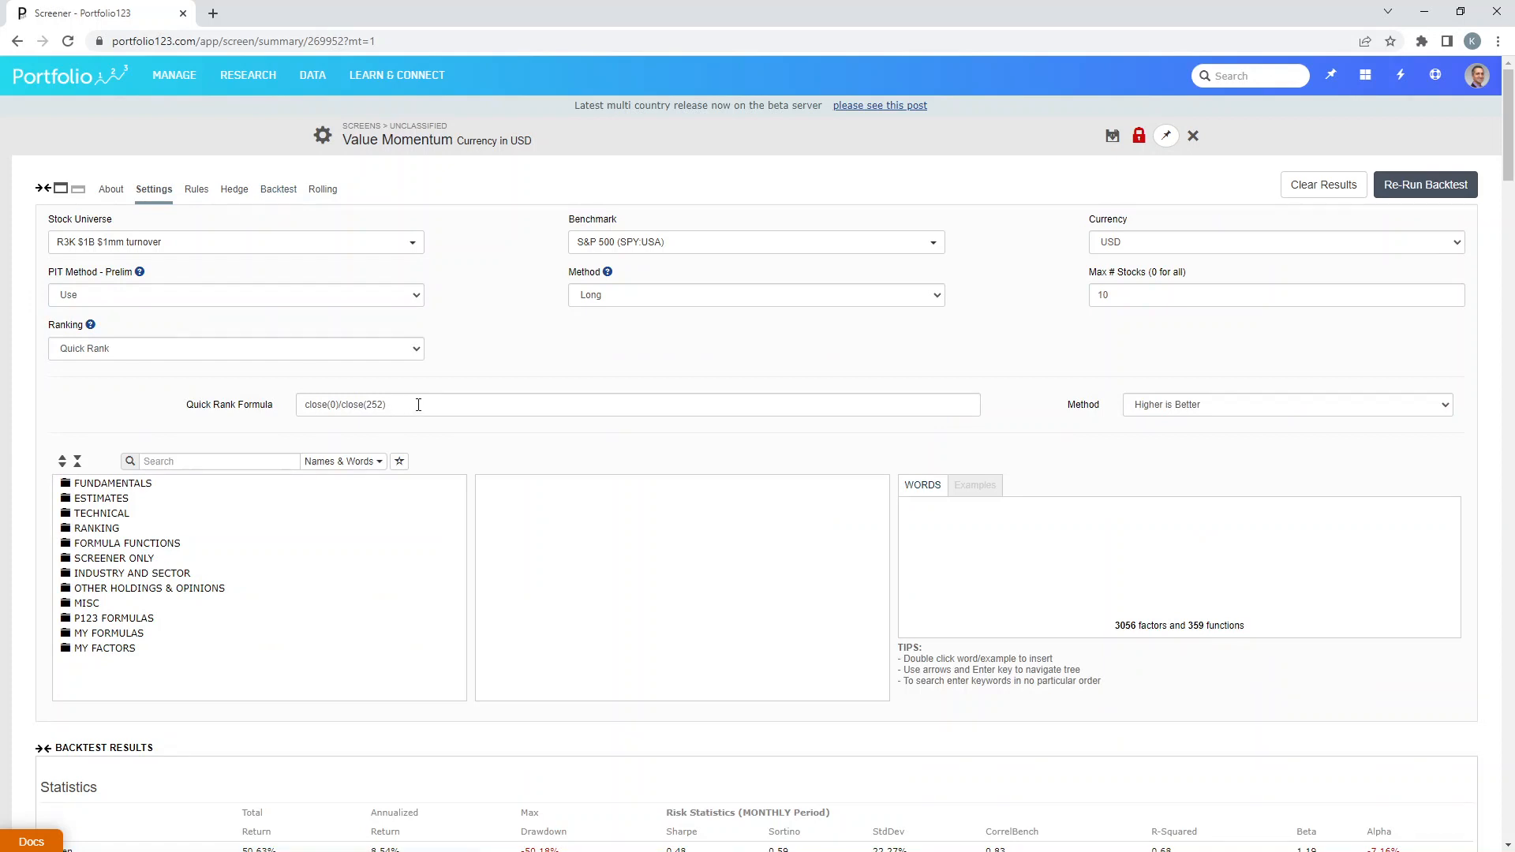
{"action": "left_click", "coordinate": [196, 189]}
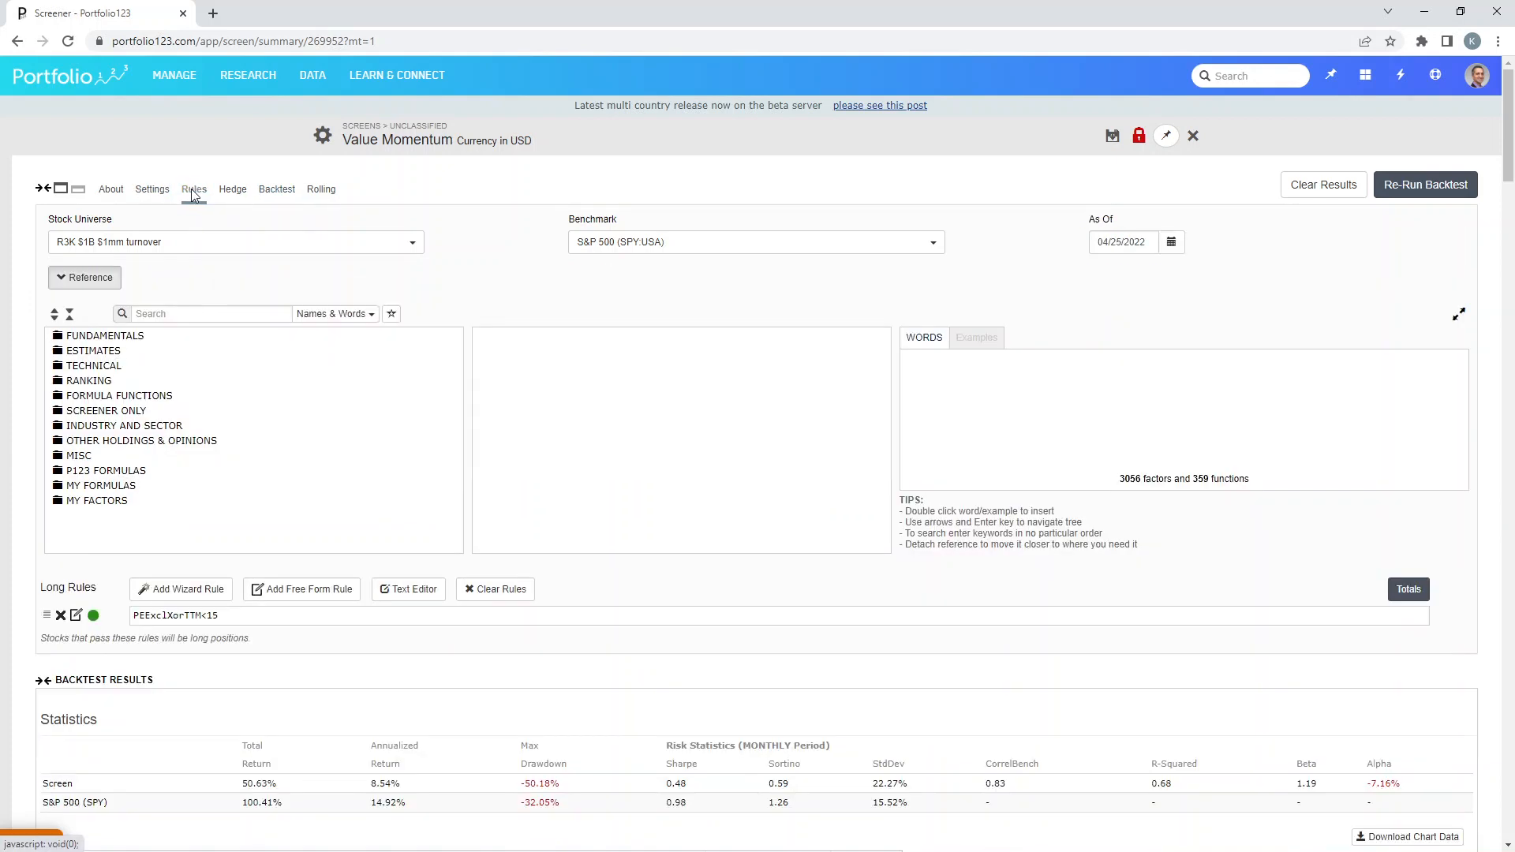
{"action": "left_click_drag", "start_coordinate": [218, 616], "coordinate": [93, 618]}
{"action": "type", "text": "fra"}
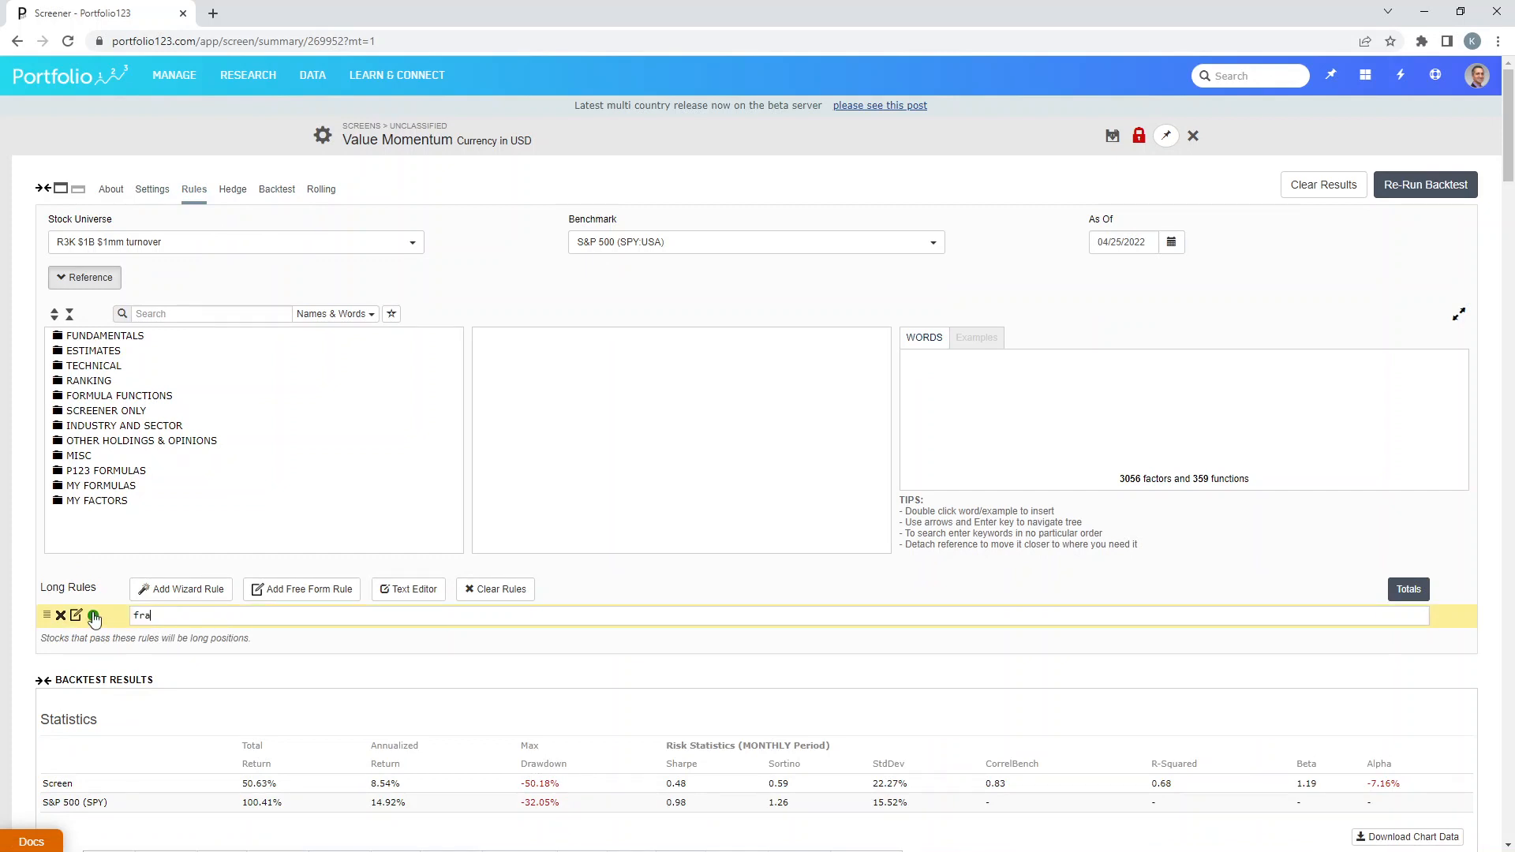
{"action": "type", "text": "nk("}
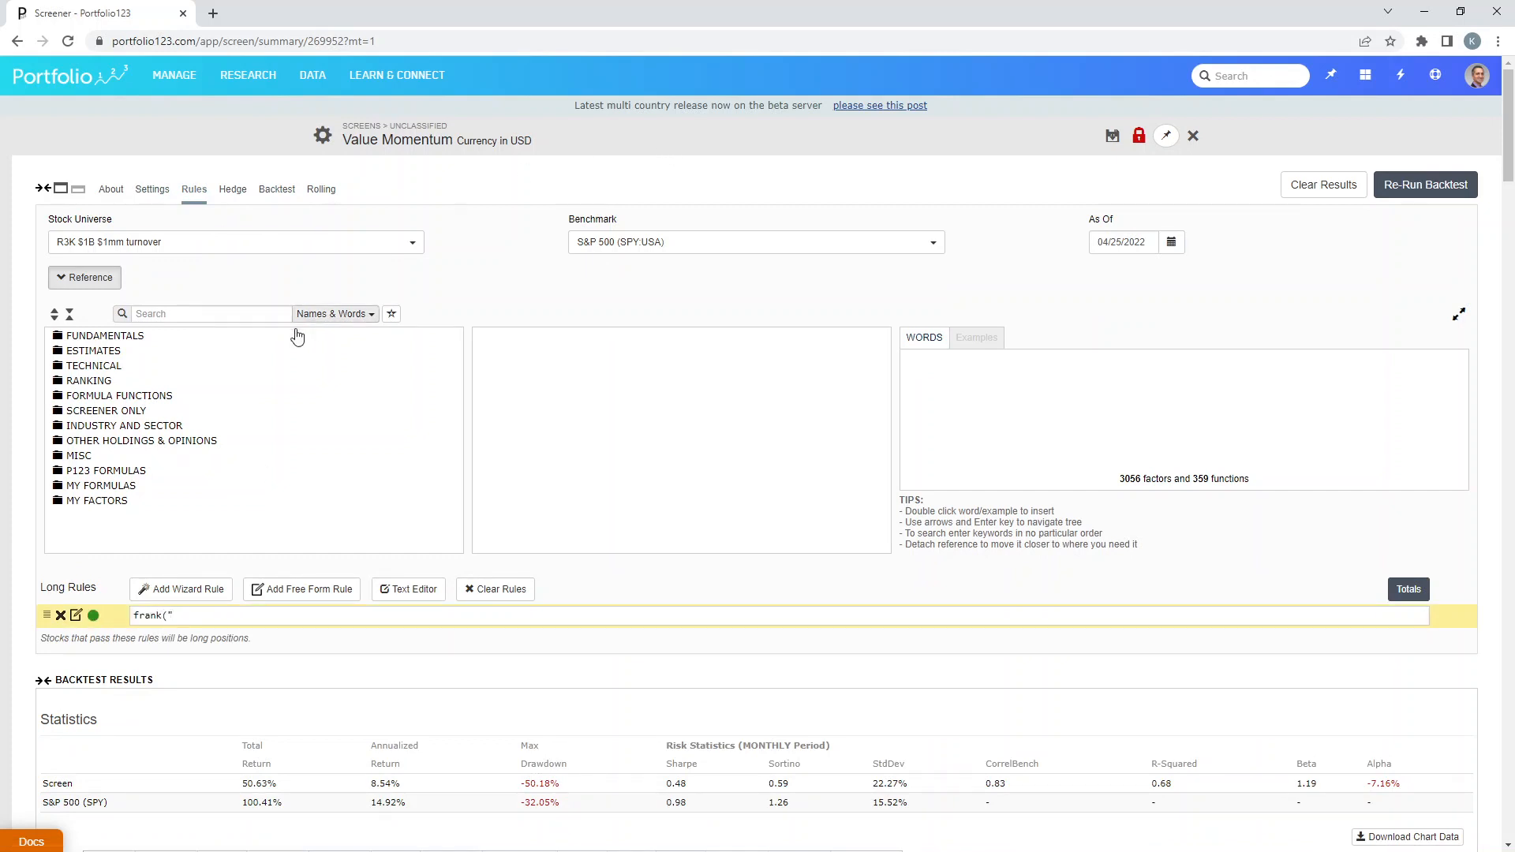
{"action": "left_click", "coordinate": [198, 314]}
{"action": "type", "text": "earni"}
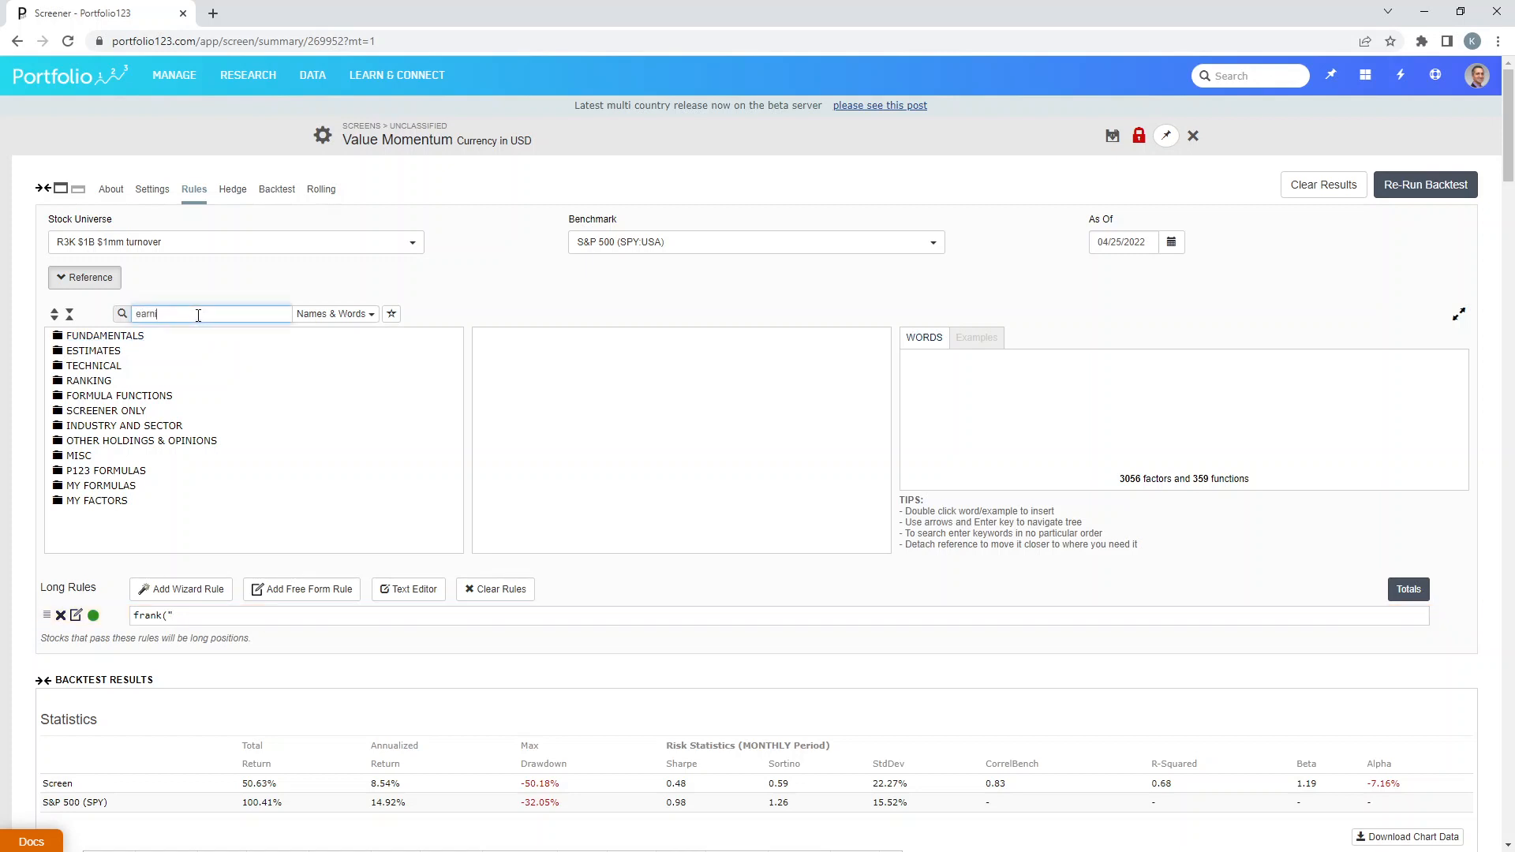
{"action": "type", "text": "ngs yield"}
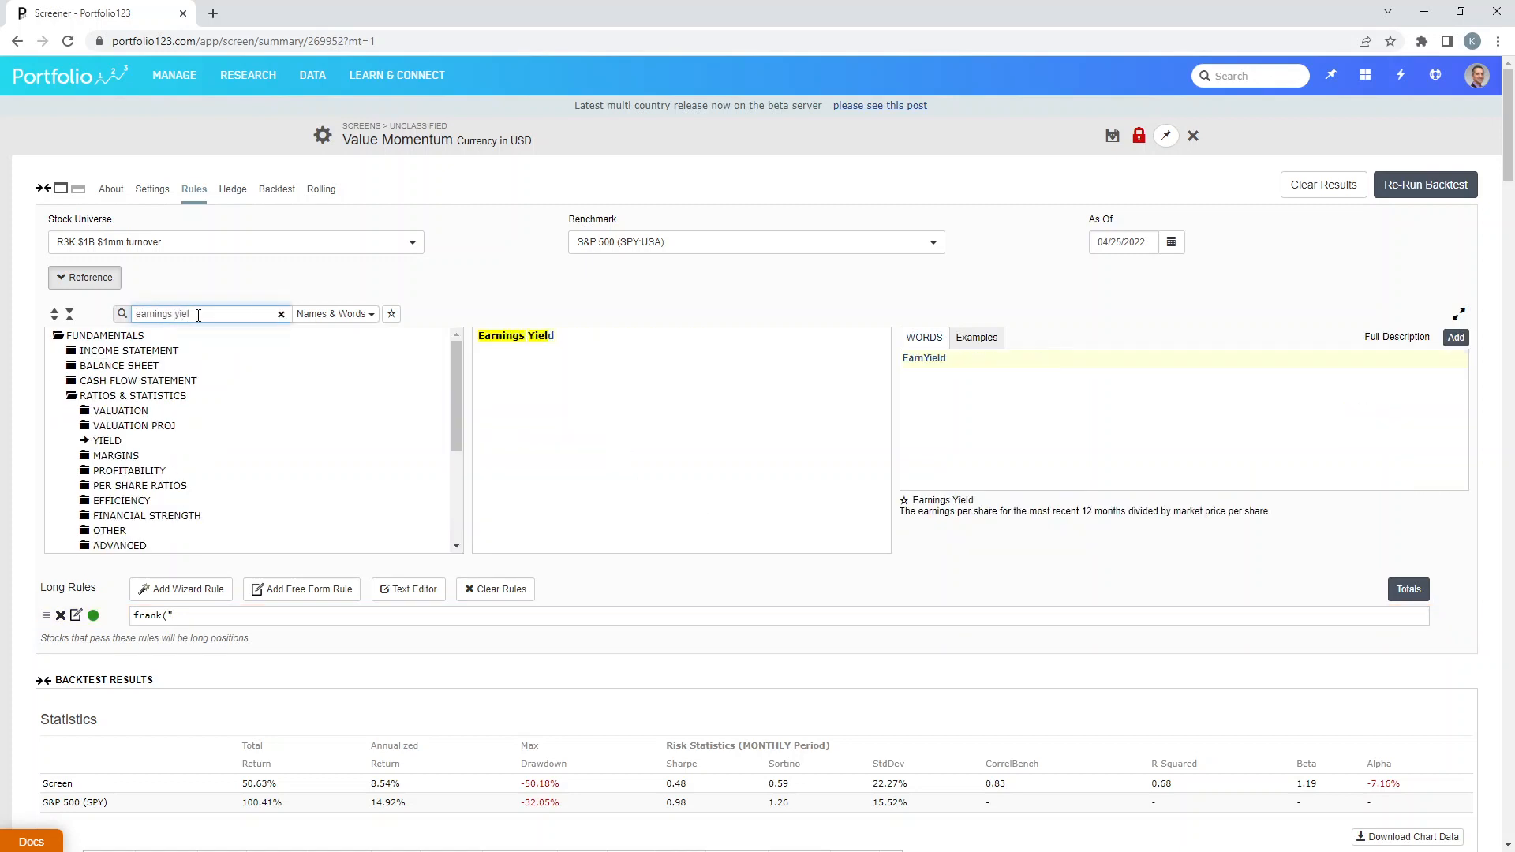
{"action": "left_click", "coordinate": [555, 347]}
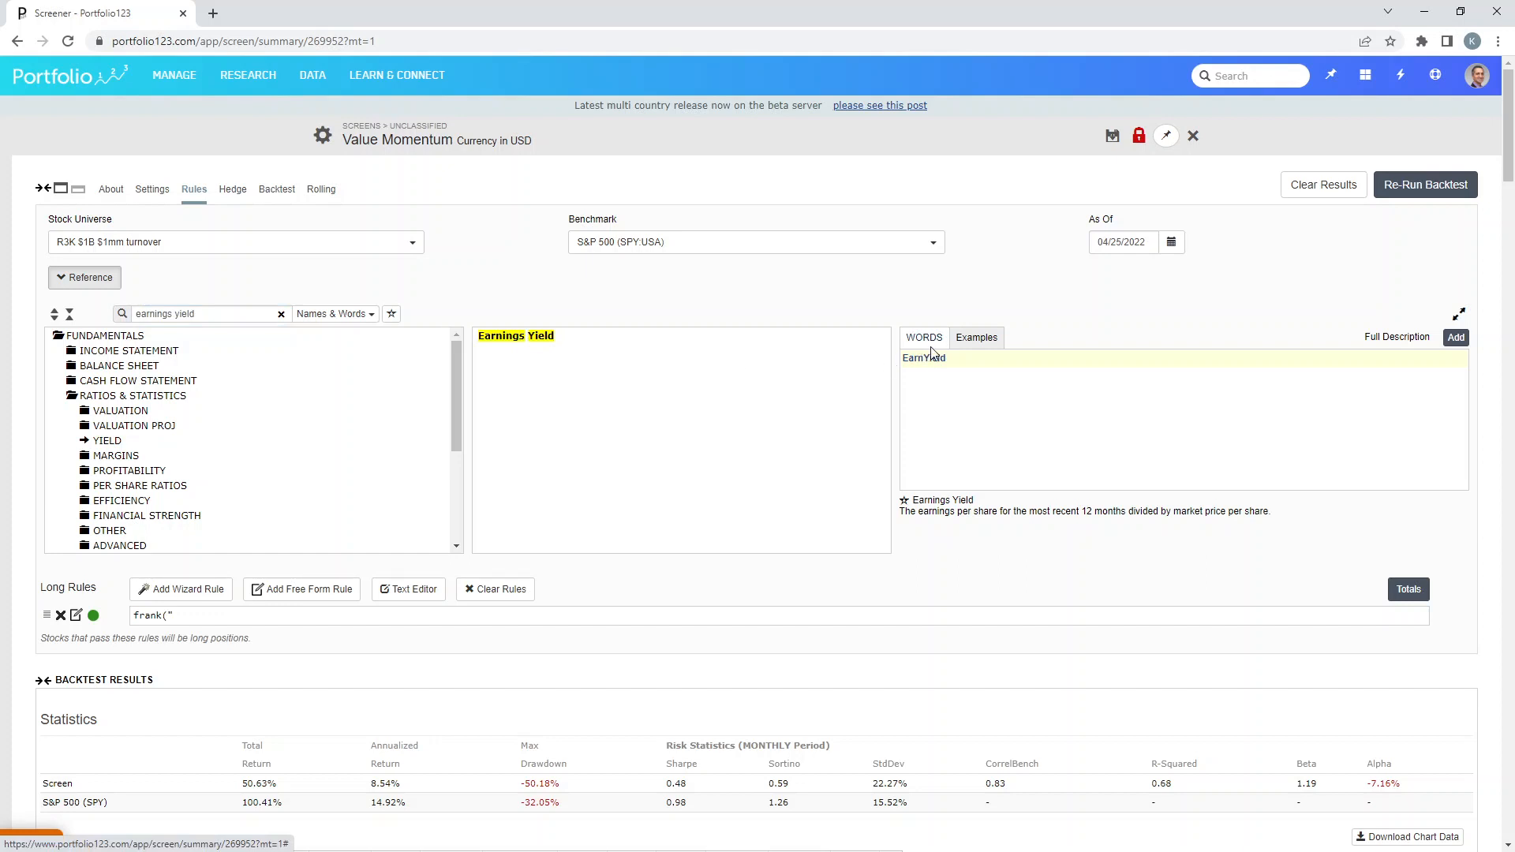
Step: Complete the long rule as frank("EarnYield")>=90
{"action": "left_click", "coordinate": [197, 617]}
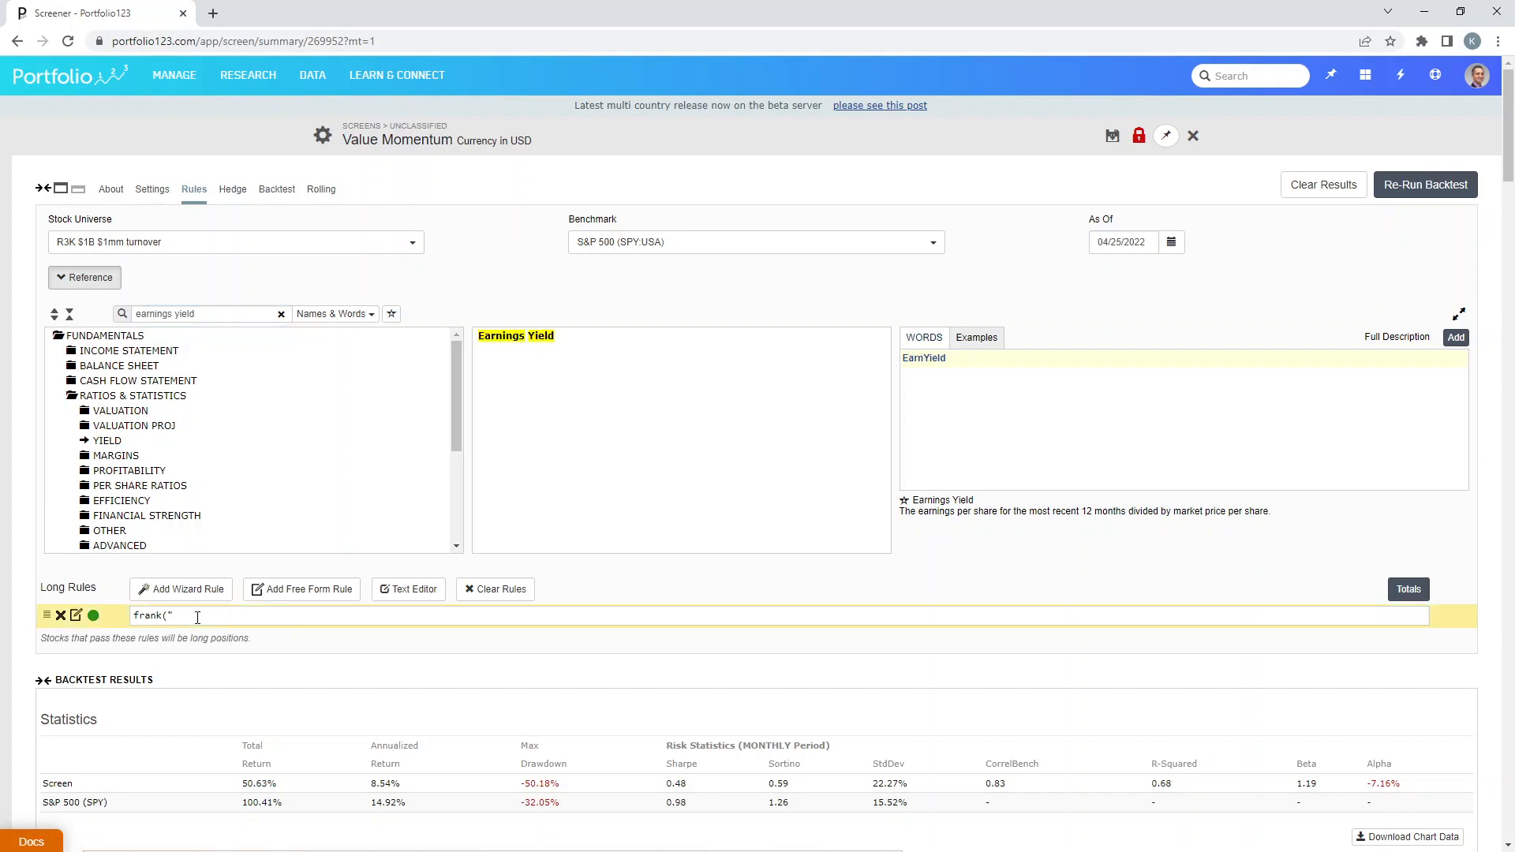
{"action": "type", "text": "earn"}
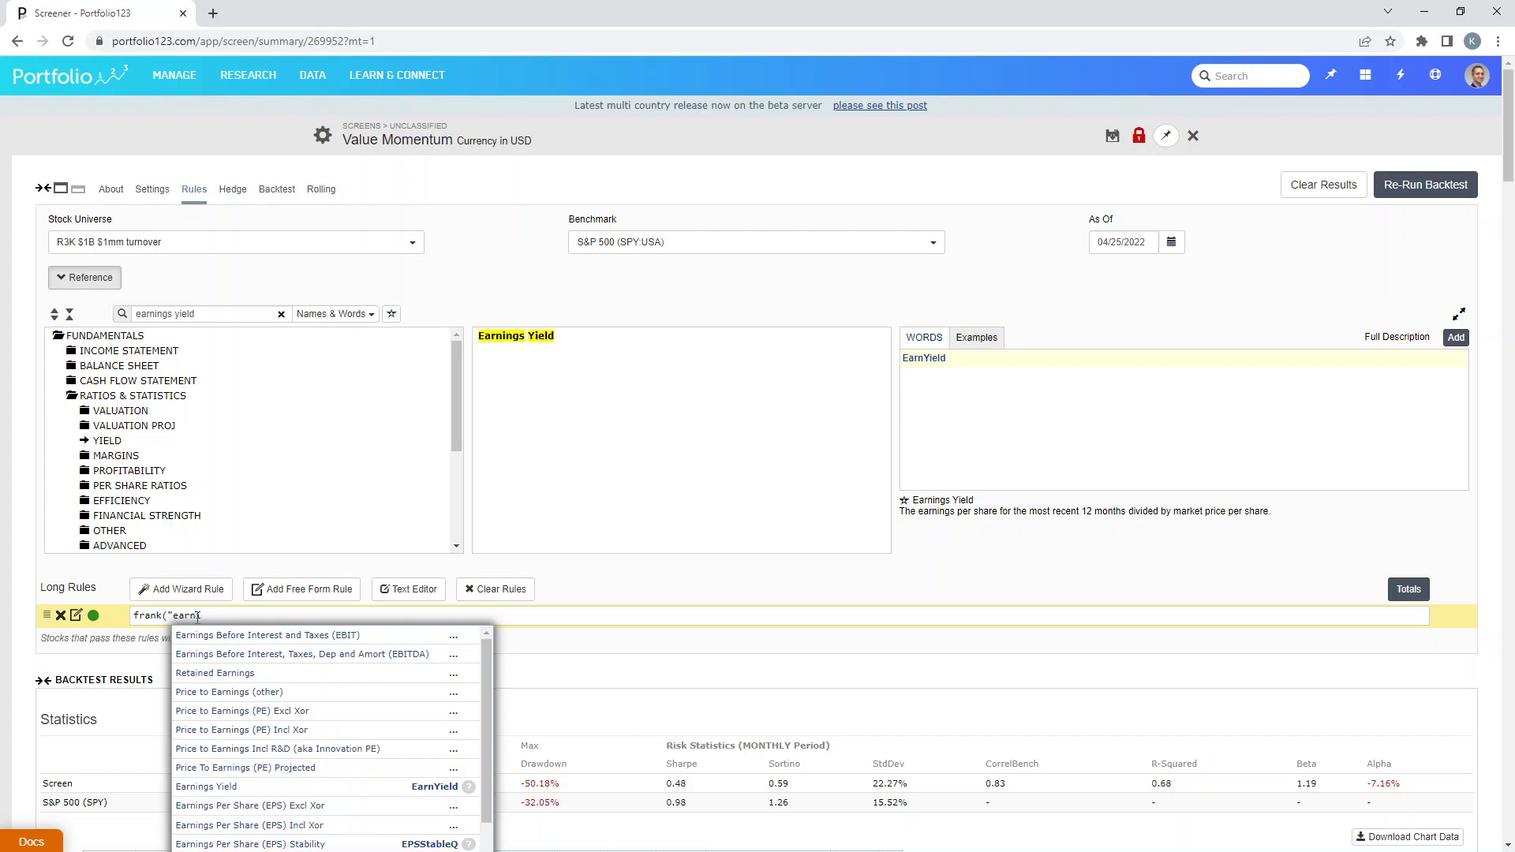
{"action": "type", "text": "ings yie"}
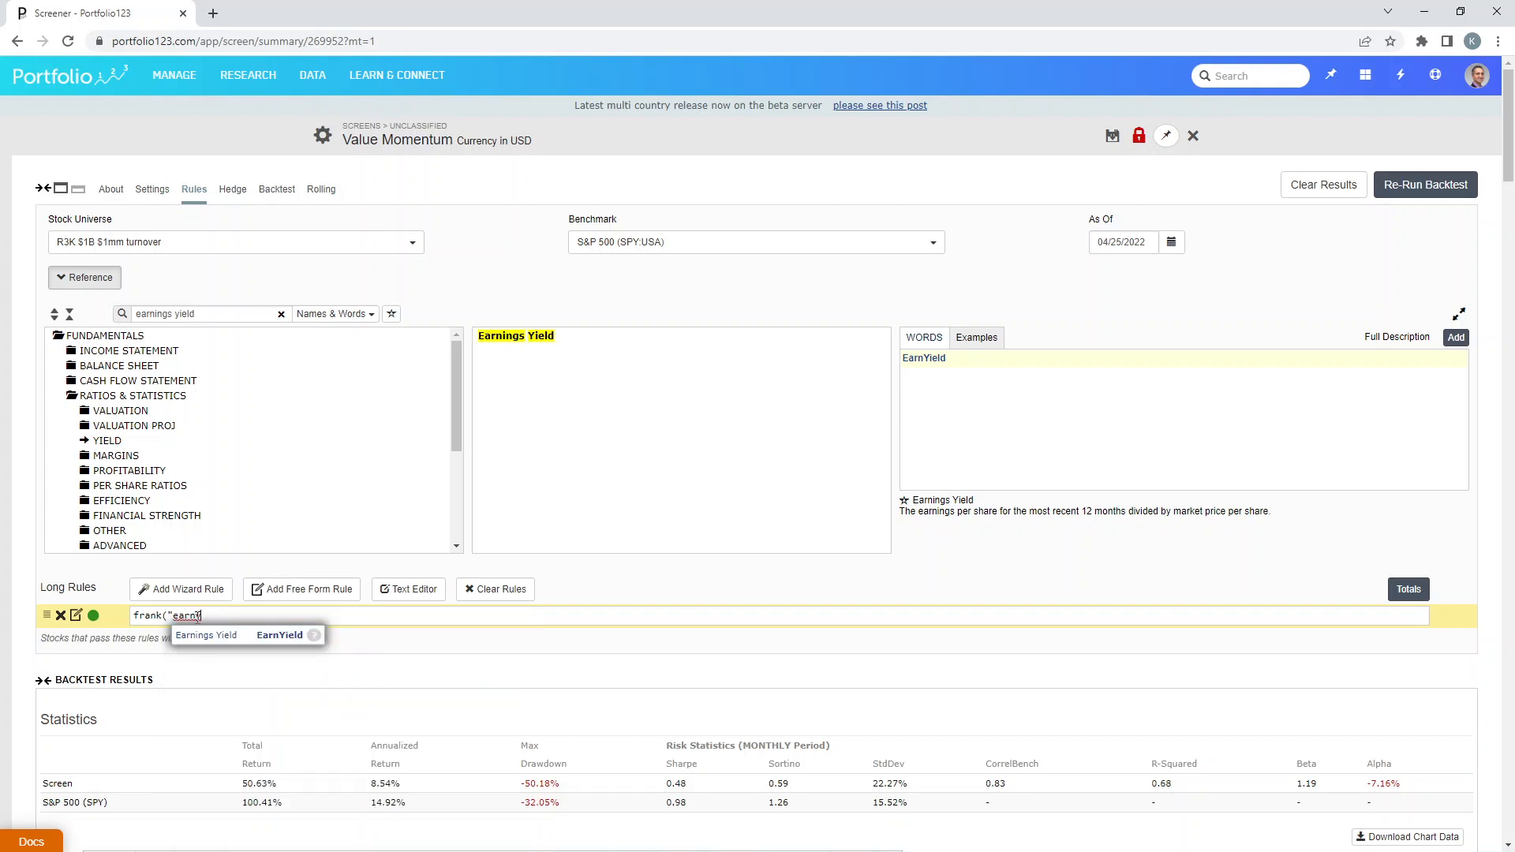
{"action": "left_click", "coordinate": [244, 635]}
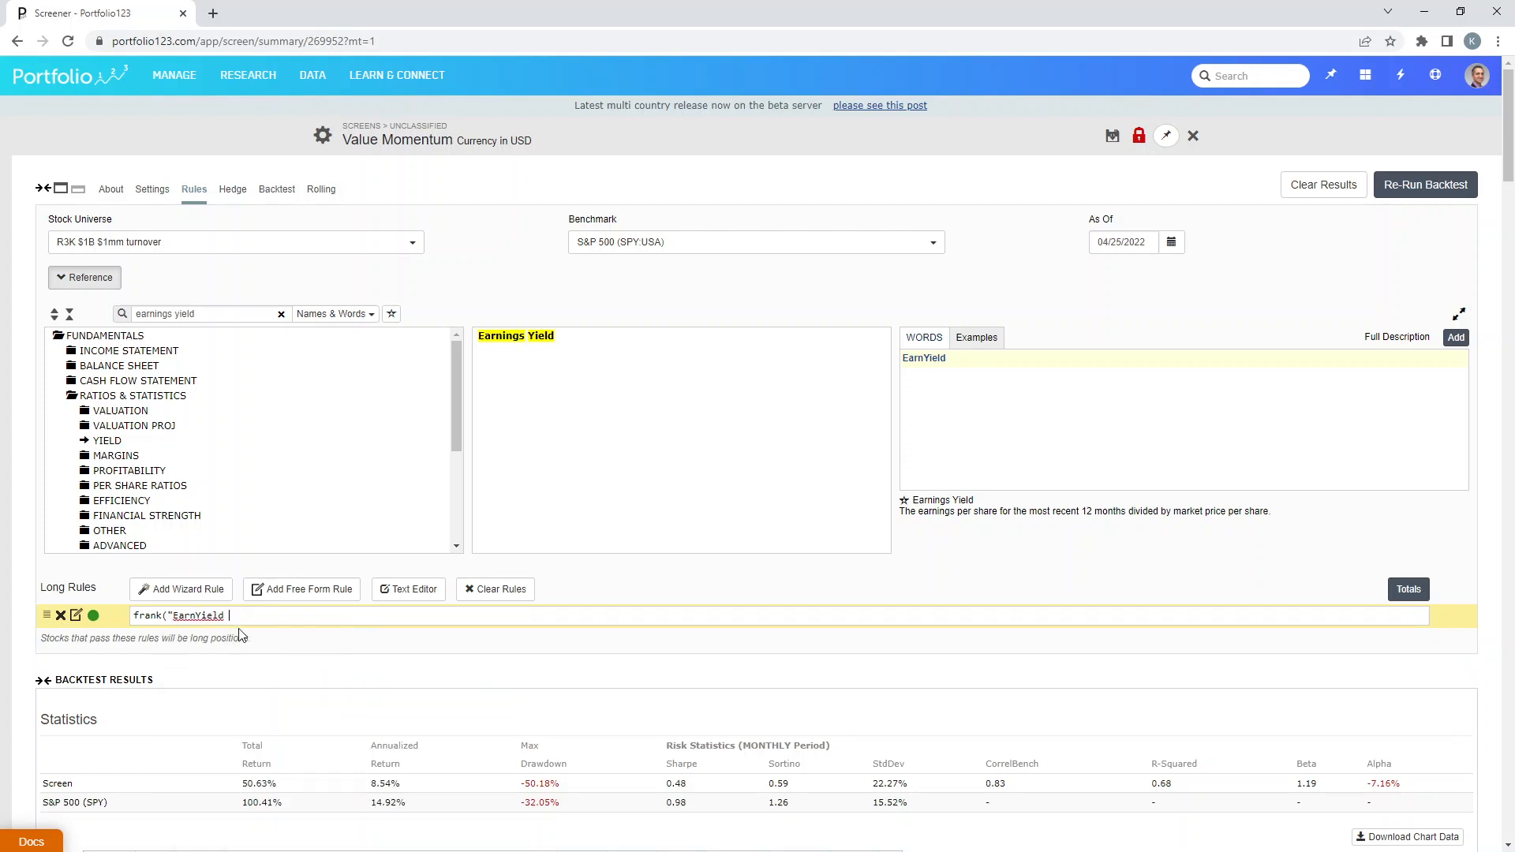
{"action": "type", "text": ")>=90"}
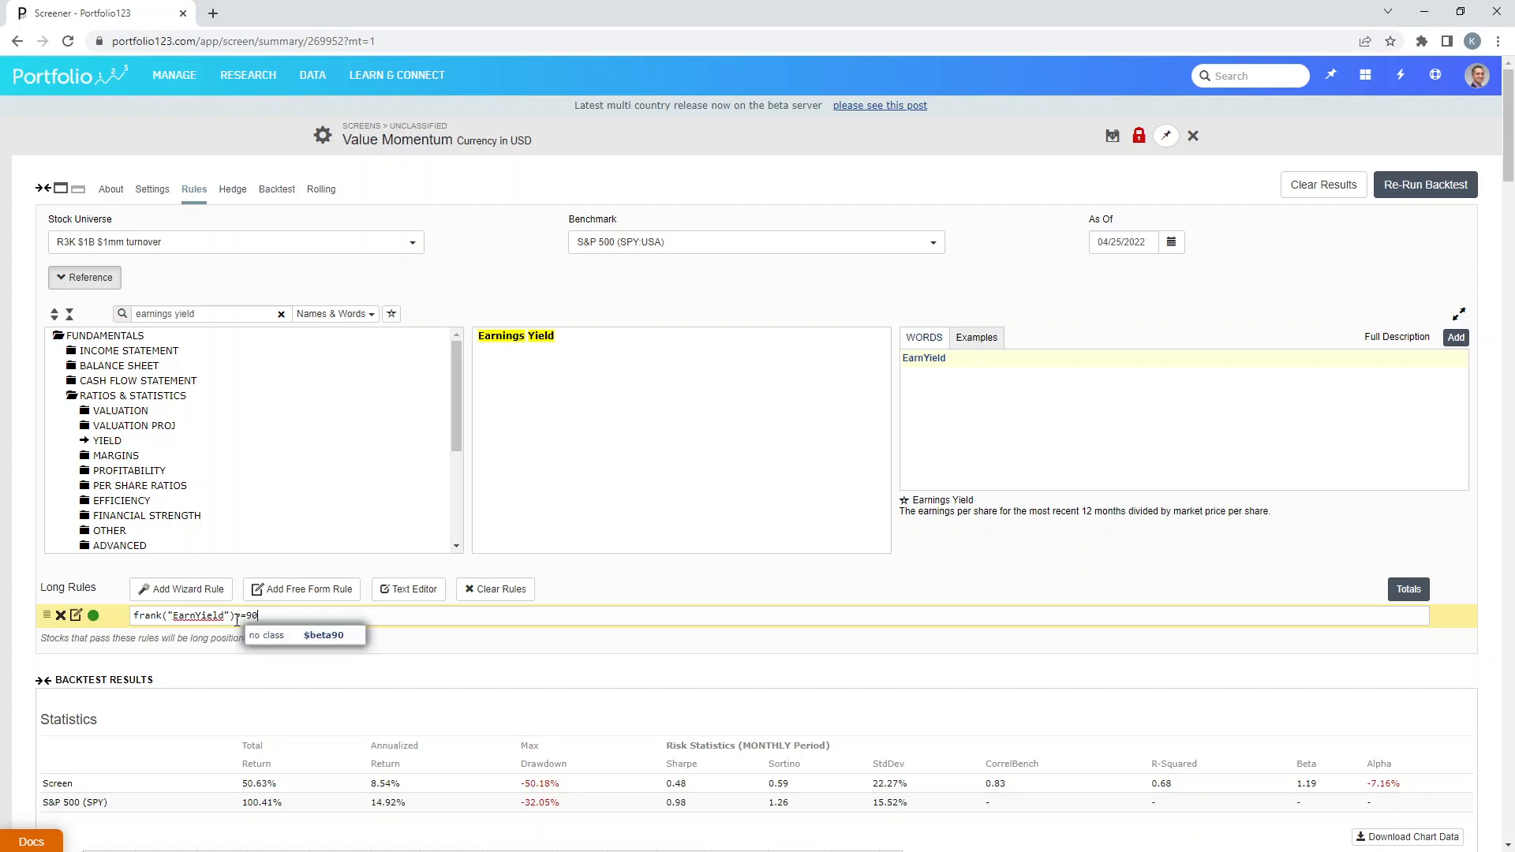
Step: Change the Quick Rank formula to close(0)/close(135), re-run the backtest and review its statistics and chart
{"action": "left_click", "coordinate": [147, 190]}
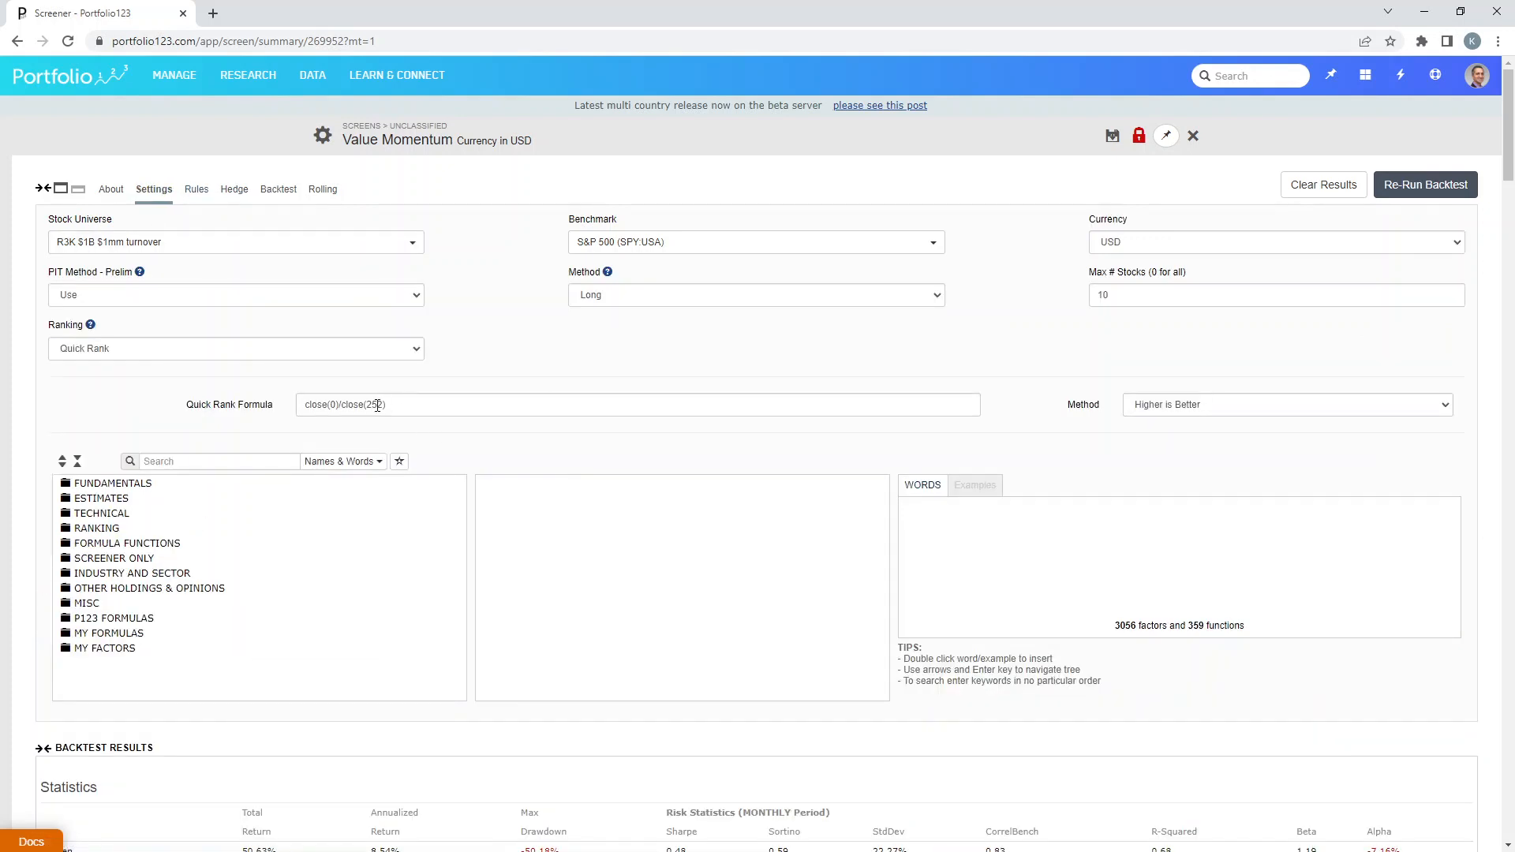
{"action": "double_click", "coordinate": [370, 404]}
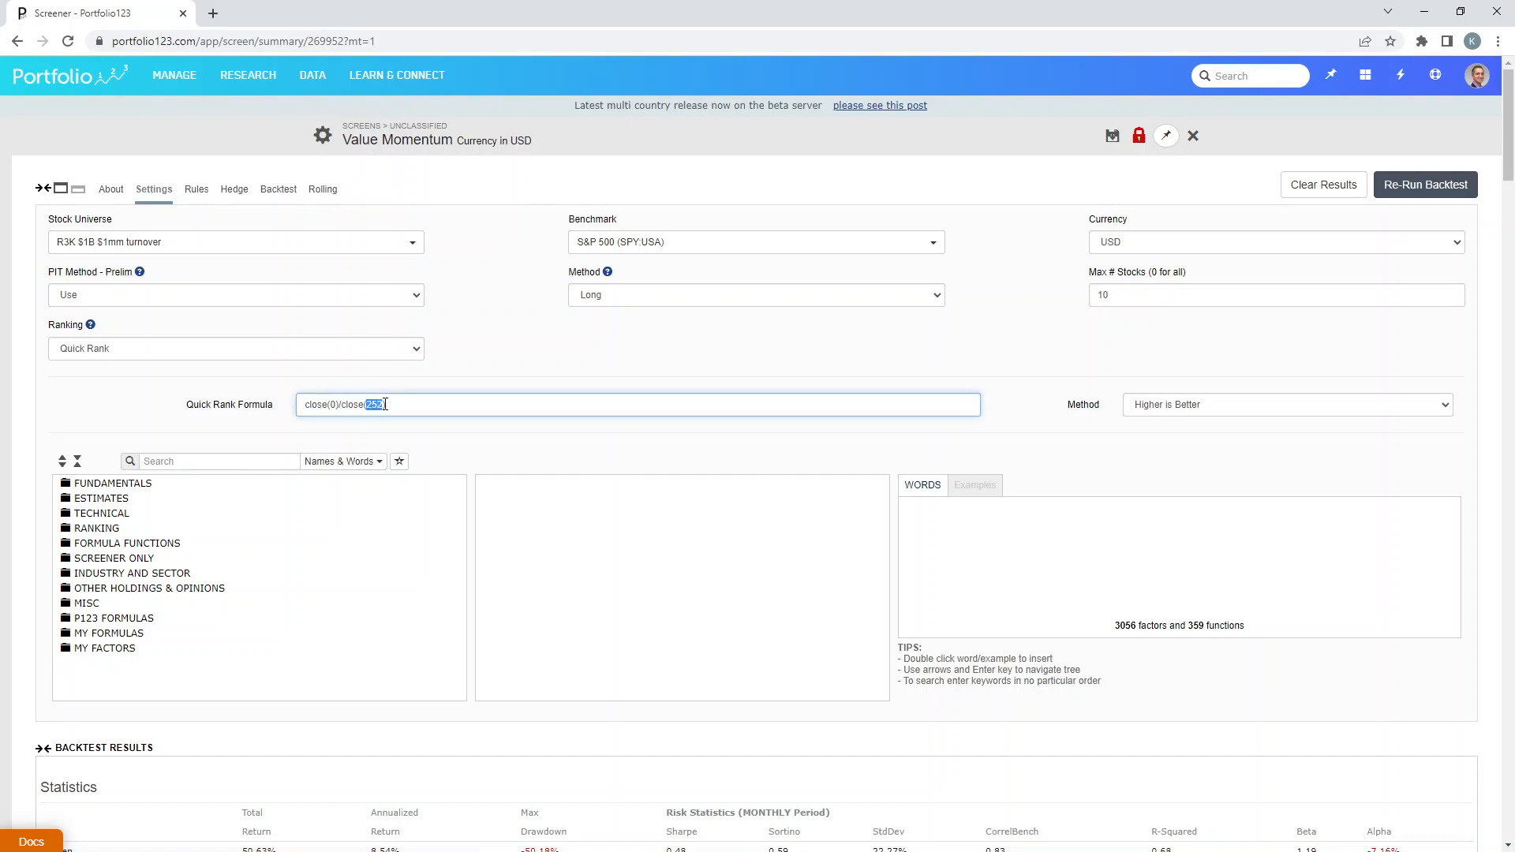
{"action": "type", "text": "135"}
{"action": "left_click", "coordinate": [1425, 185]}
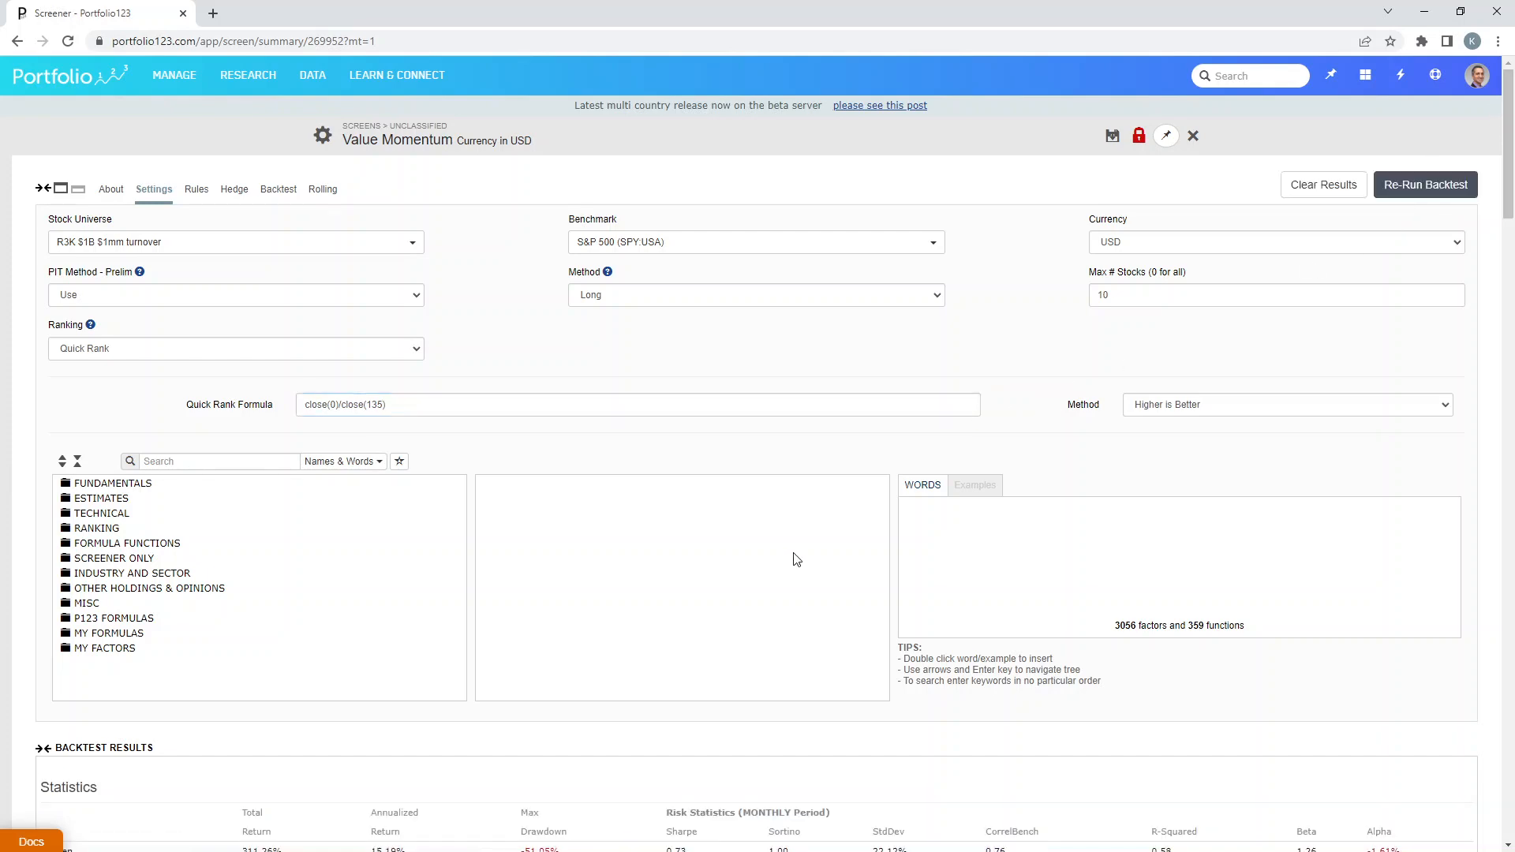
{"action": "scroll", "coordinate": [797, 559], "scroll_direction": "down", "scroll_amount": 6}
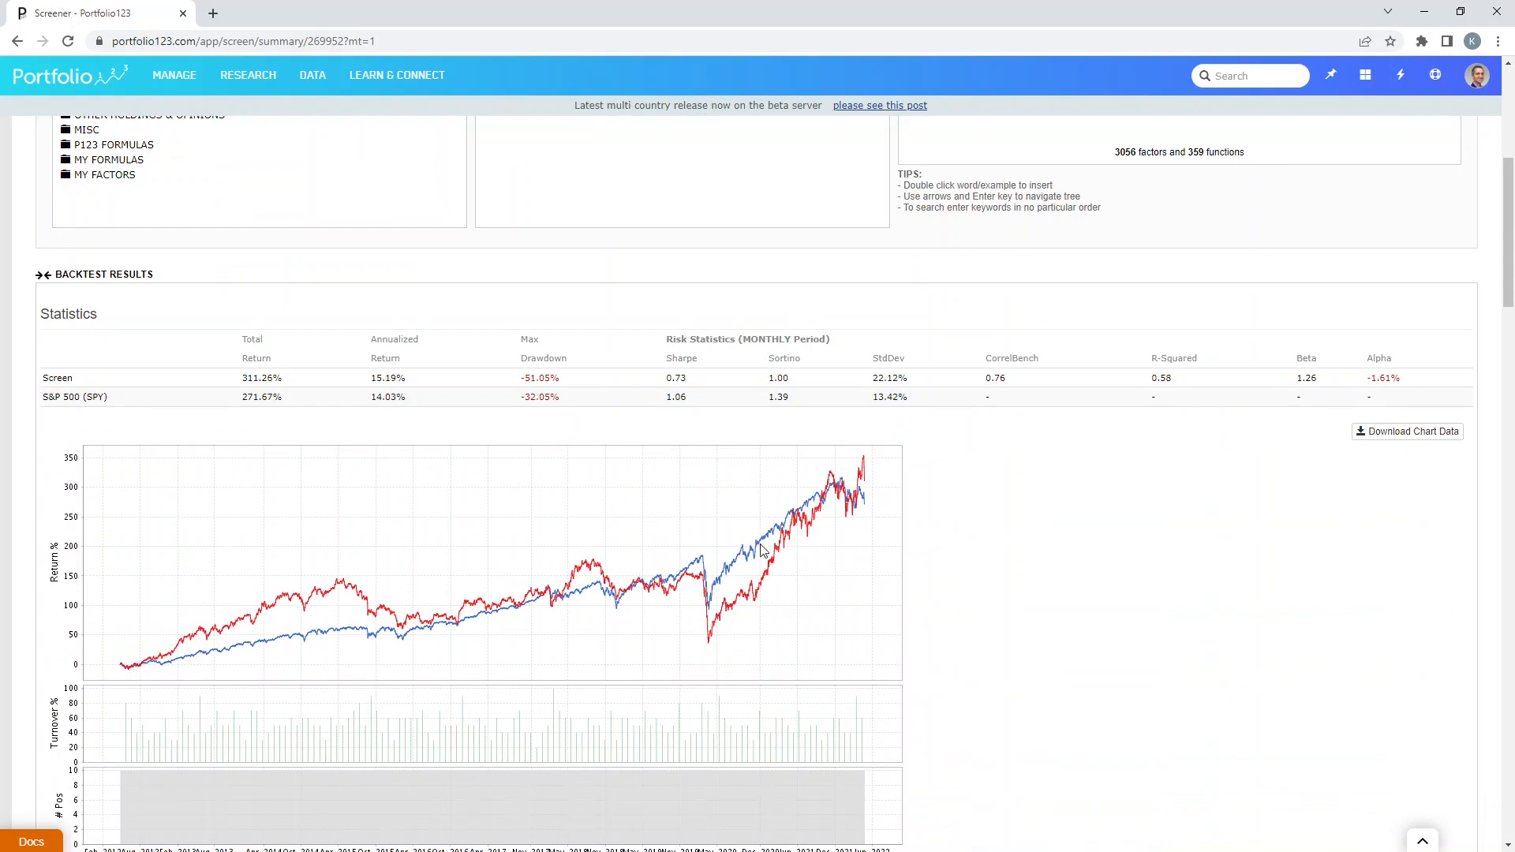
Step: Raise the maximum number of stocks to 20 and re-run the backtest
{"action": "scroll", "coordinate": [742, 541], "scroll_direction": "up", "scroll_amount": 6}
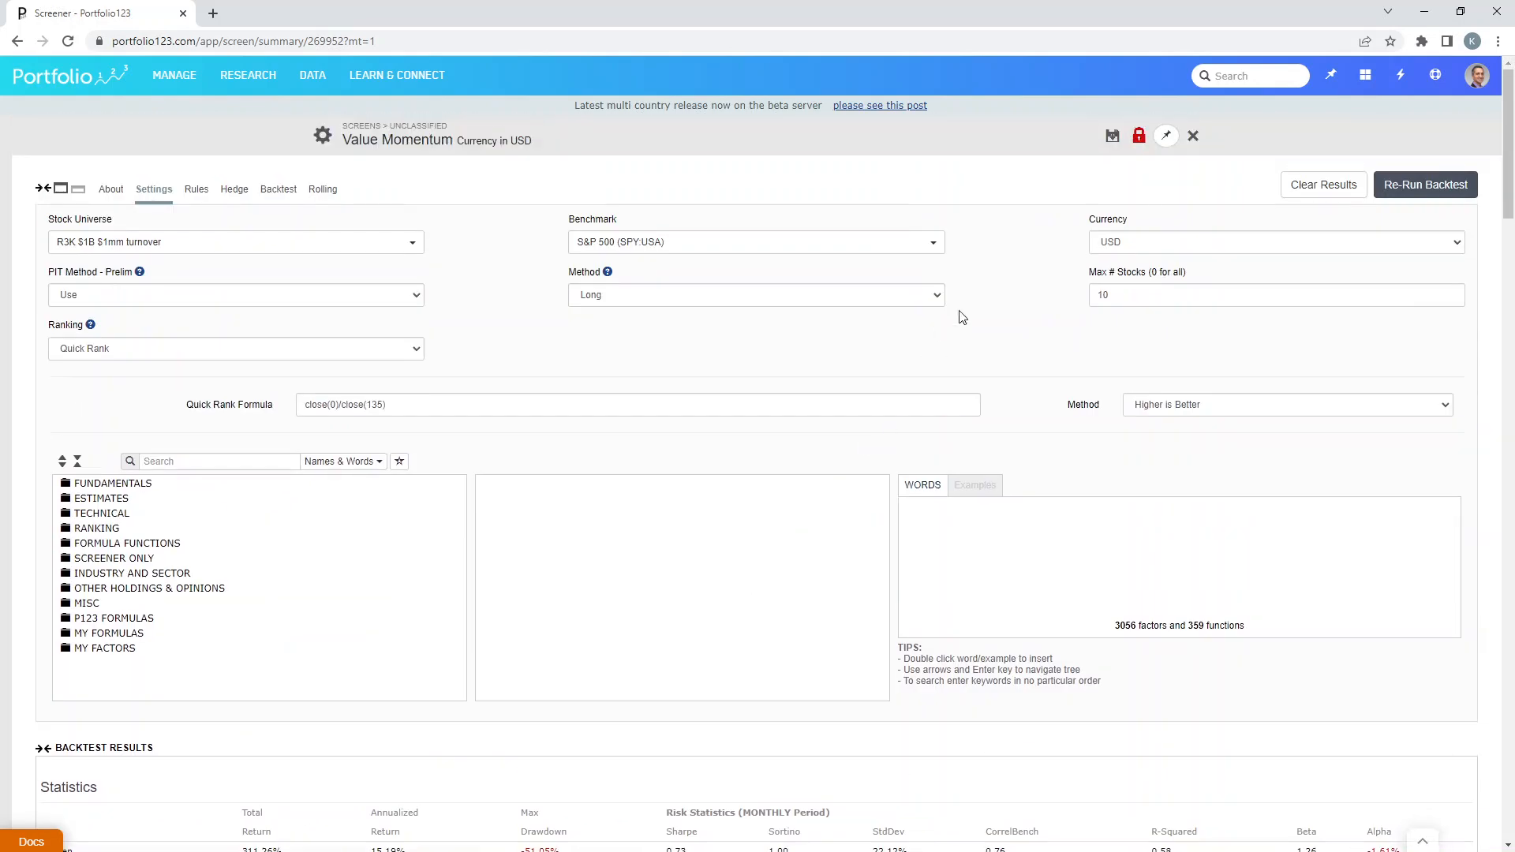
{"action": "double_click", "coordinate": [1140, 297]}
{"action": "type", "text": "20"}
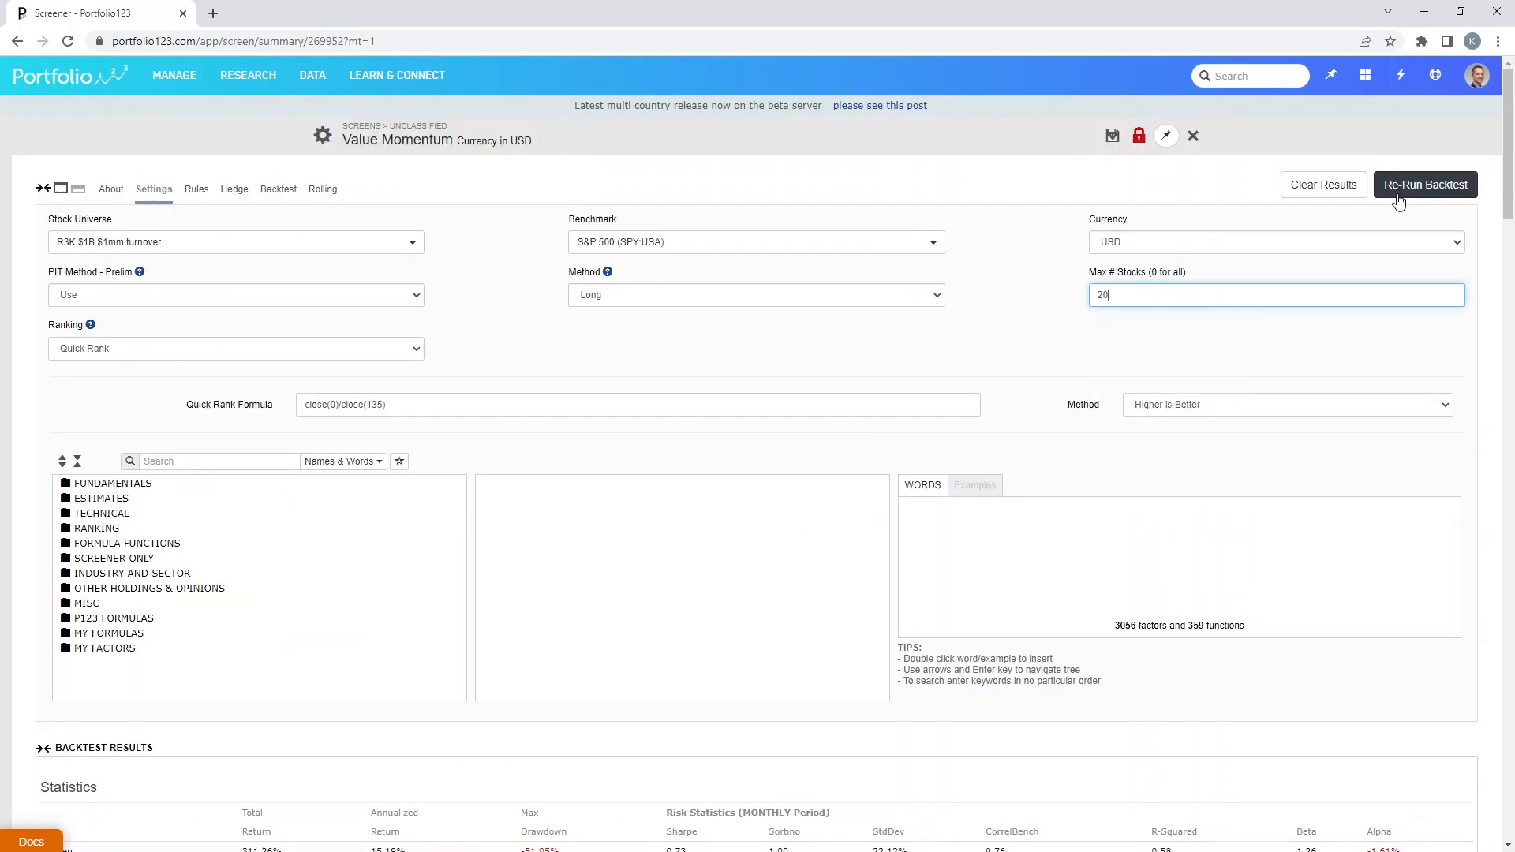
{"action": "left_click", "coordinate": [1406, 187]}
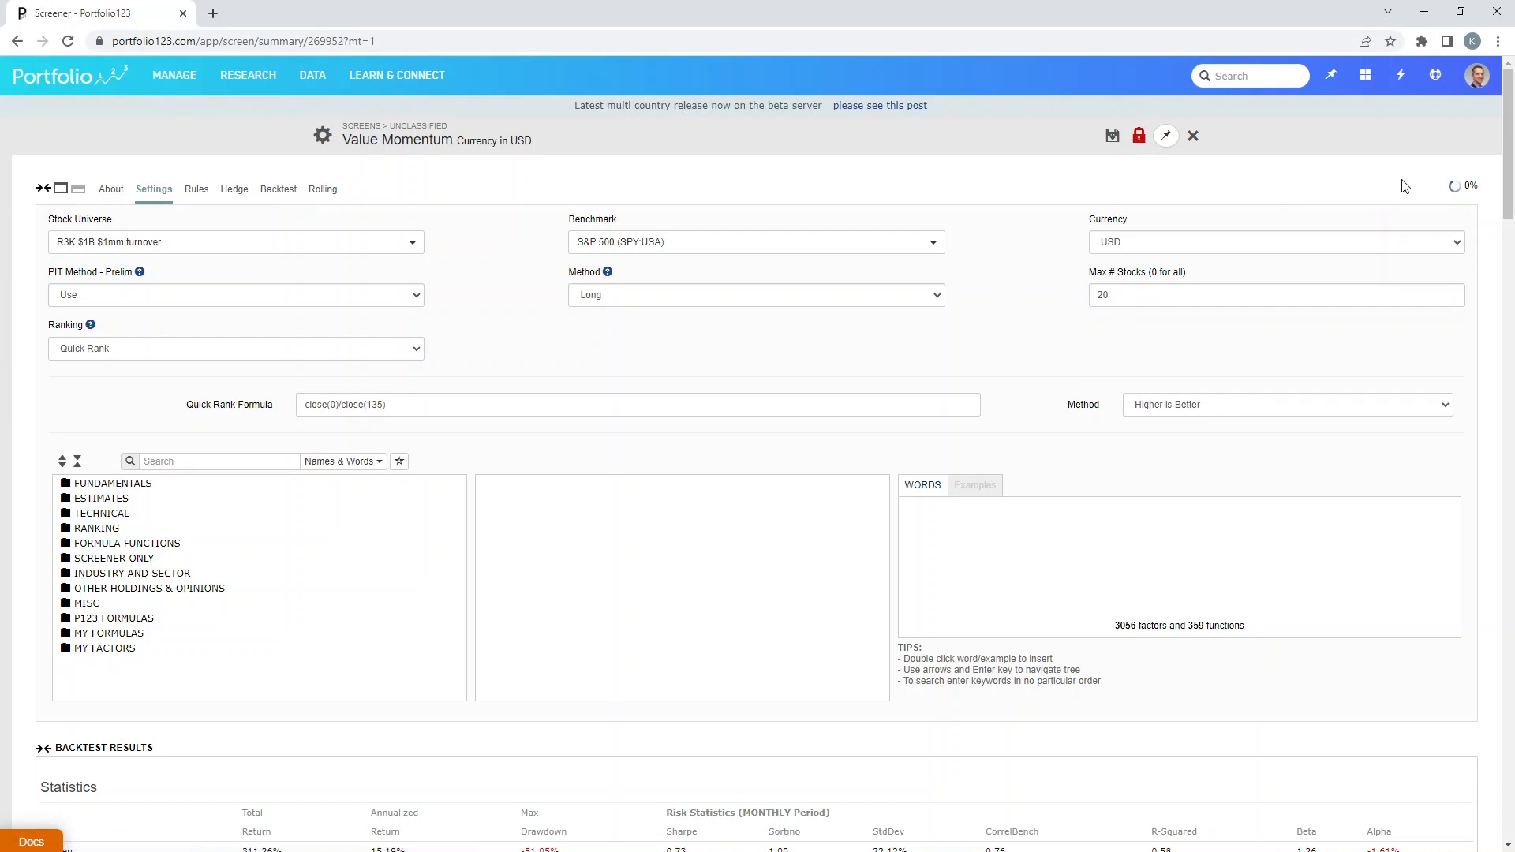
Step: Review the updated backtest statistics and return chart, and save the Value Momentum screen
{"action": "scroll", "coordinate": [749, 571], "scroll_direction": "down", "scroll_amount": 3}
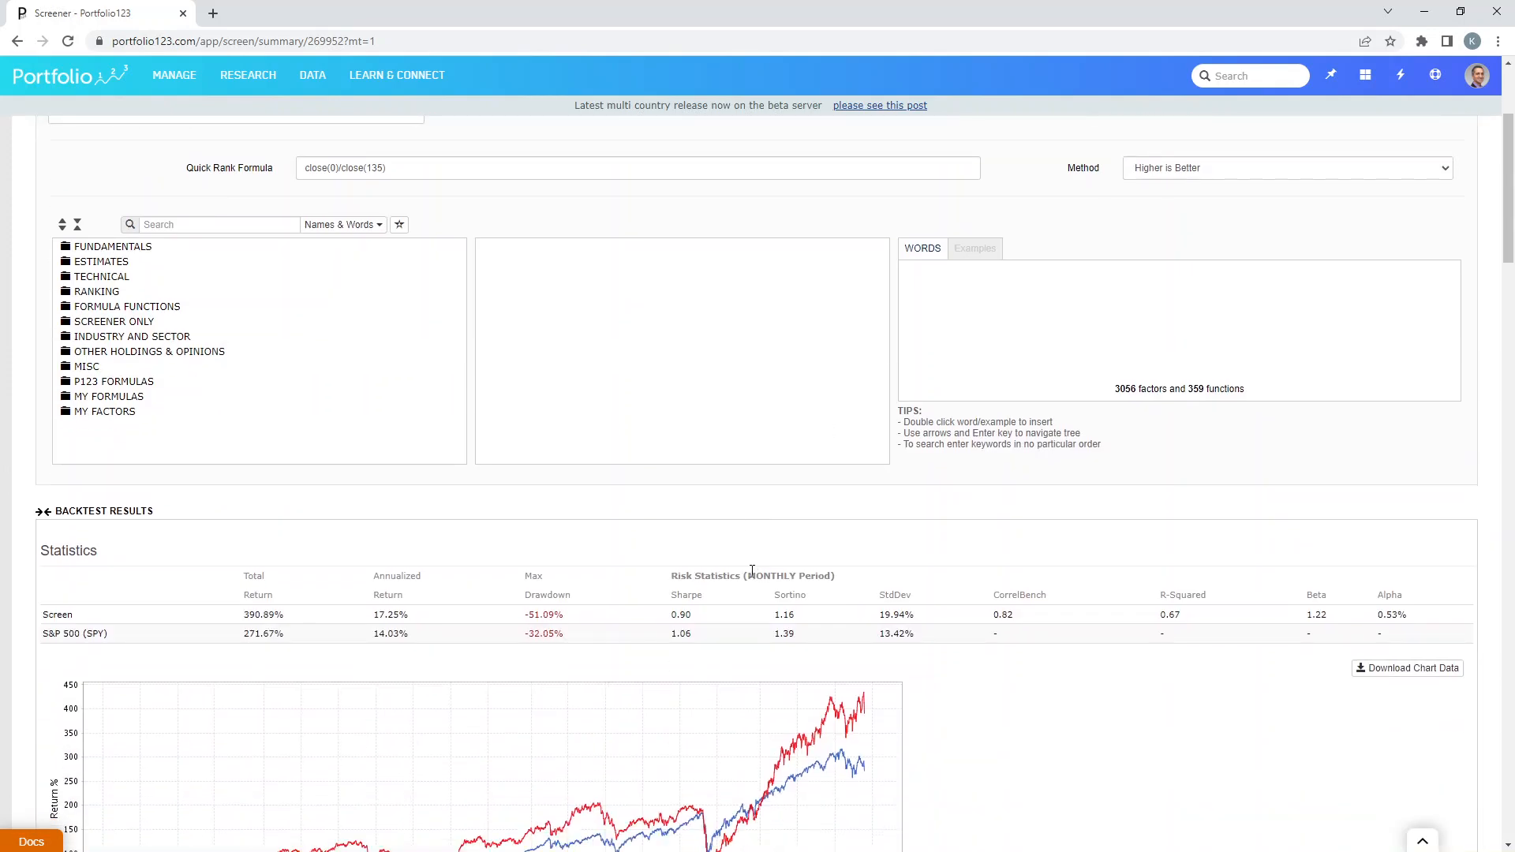
{"action": "scroll", "coordinate": [752, 577], "scroll_direction": "down", "scroll_amount": 5}
{"action": "scroll", "coordinate": [752, 576], "scroll_direction": "up", "scroll_amount": 8}
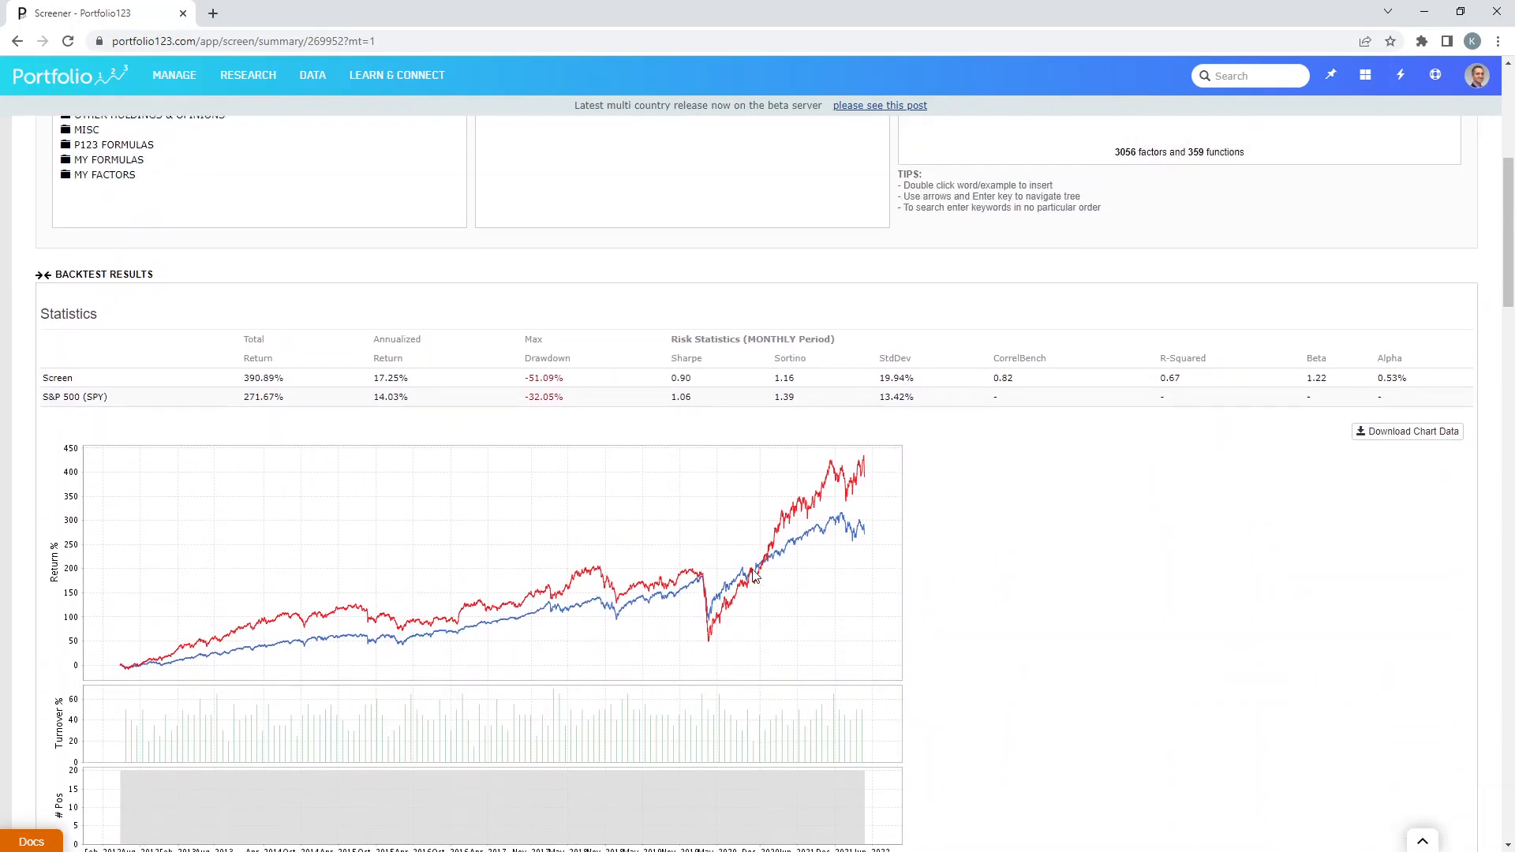
{"action": "left_click", "coordinate": [1114, 137]}
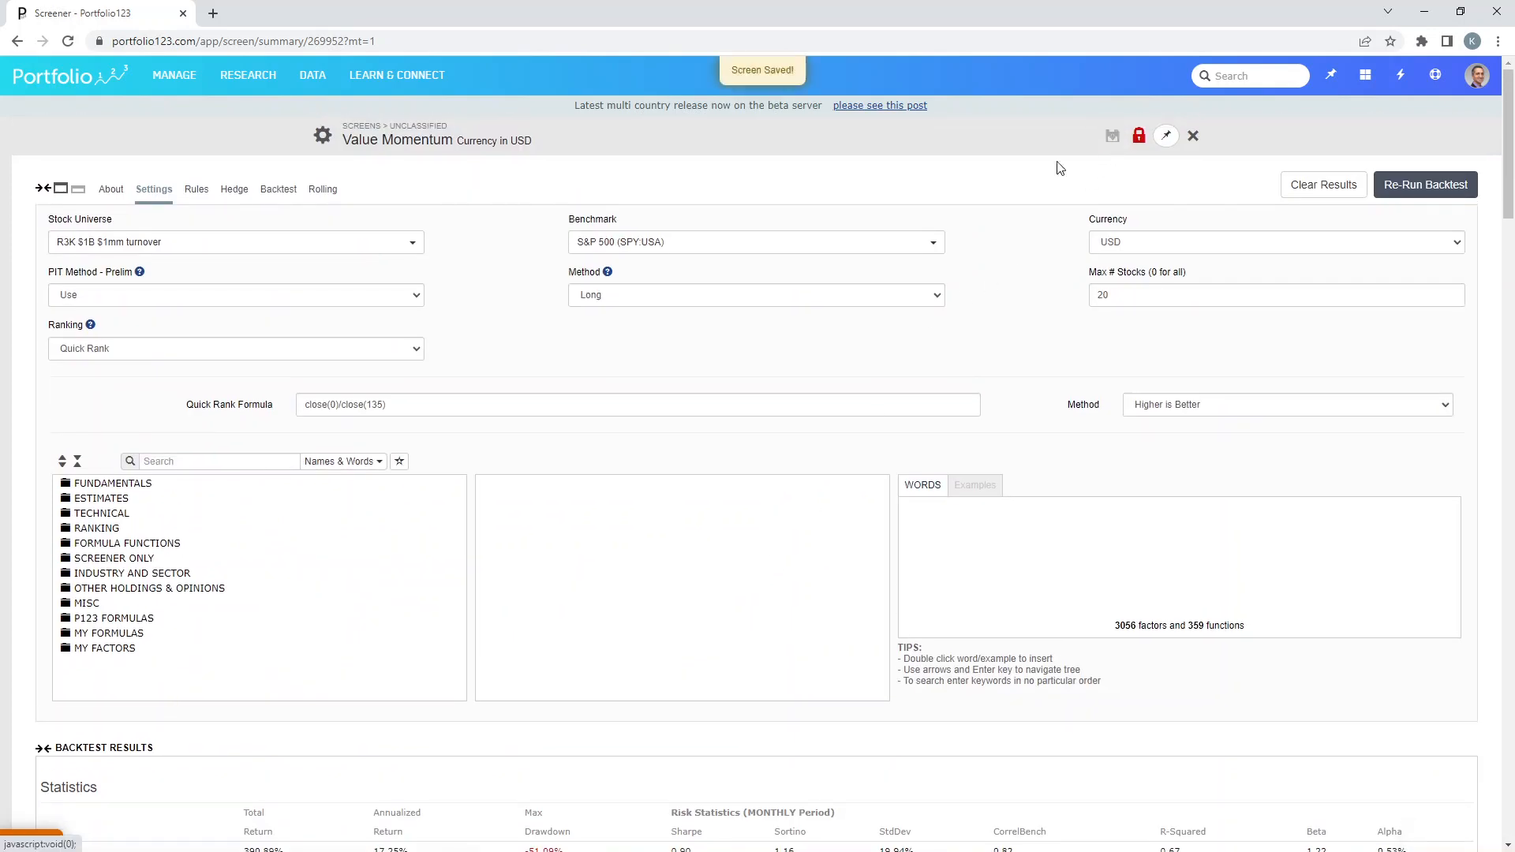